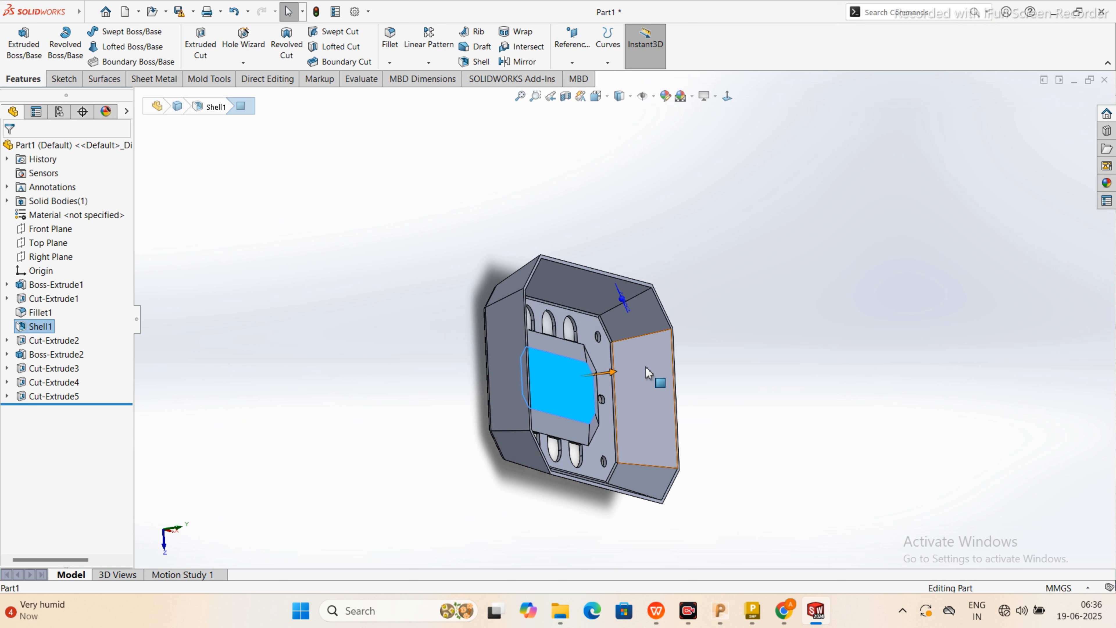
Step: Scale the shelled body uniformly about its centroid by a factor of 1.015
middle_drag(653, 404, 512, 371)
click(233, 368)
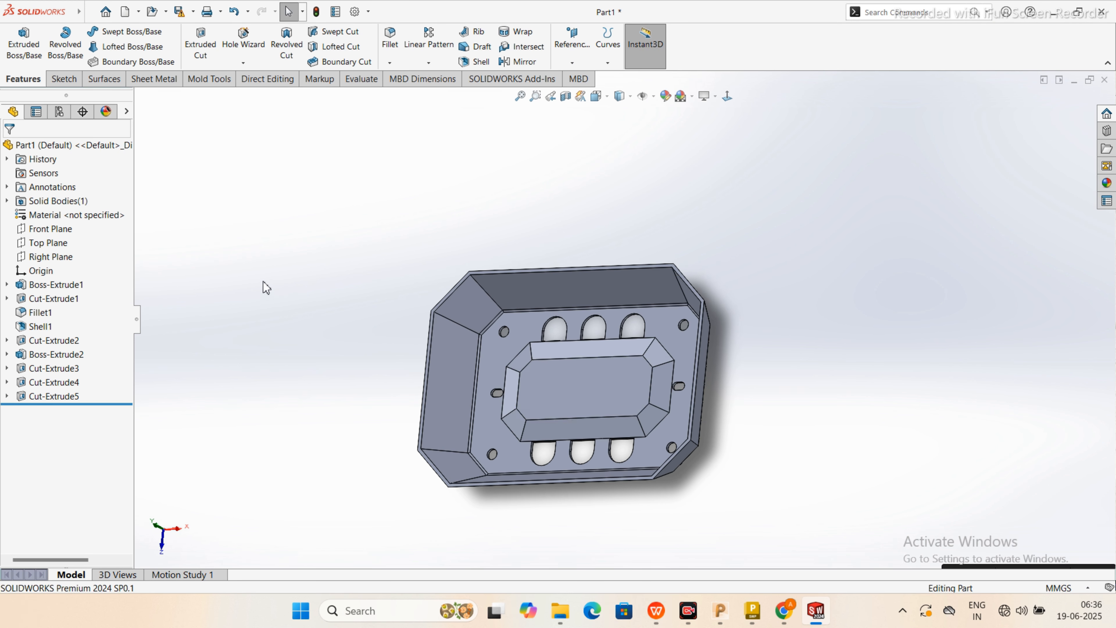
click(201, 81)
click(329, 31)
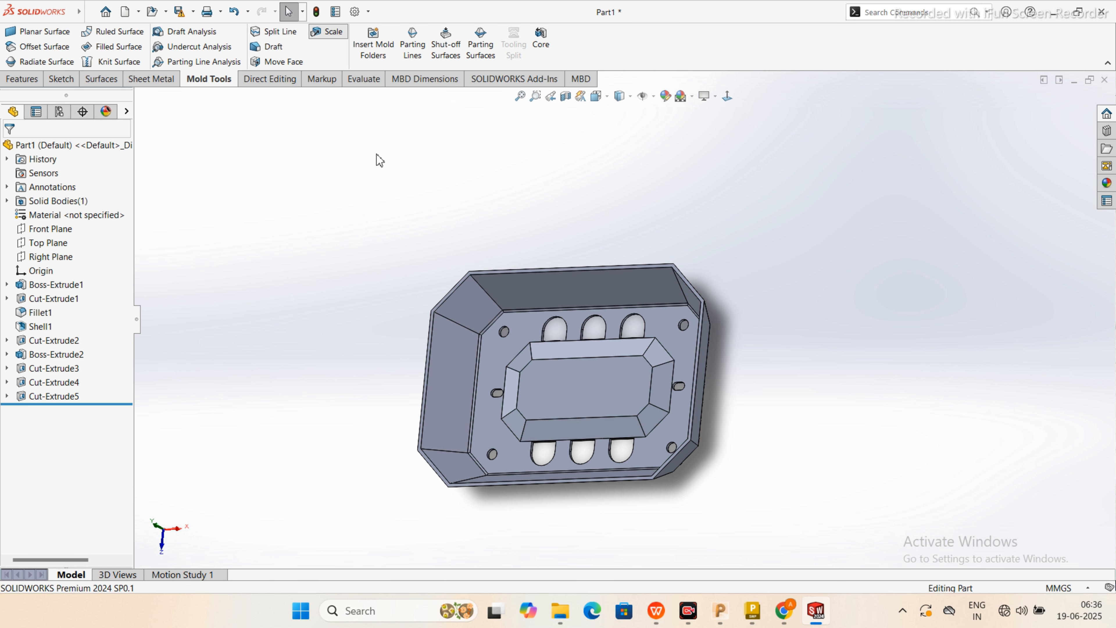
click(457, 390)
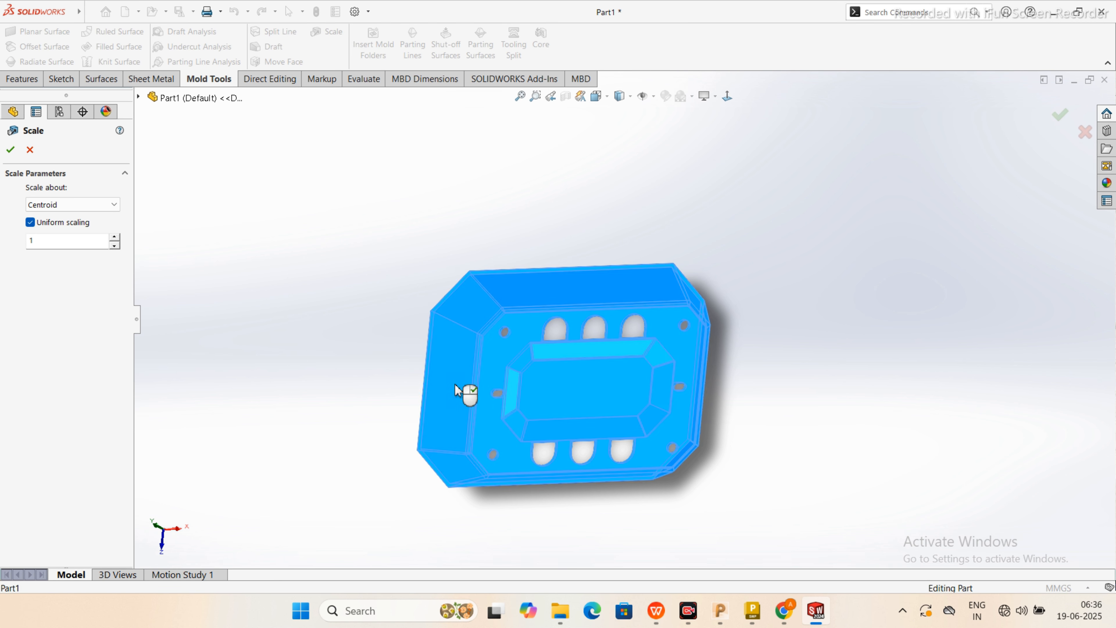
click(42, 242)
text(.015)
click(10, 150)
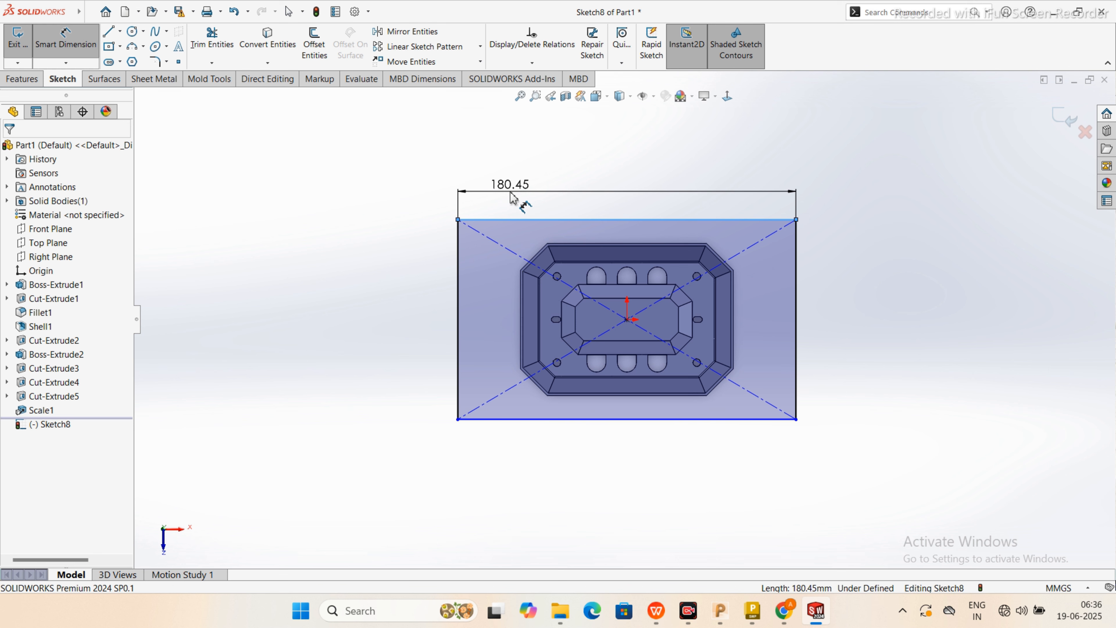
Step: Dimension the centered rectangle around the part to 200 mm wide and 150 mm high, and finish the sketch
click(516, 199)
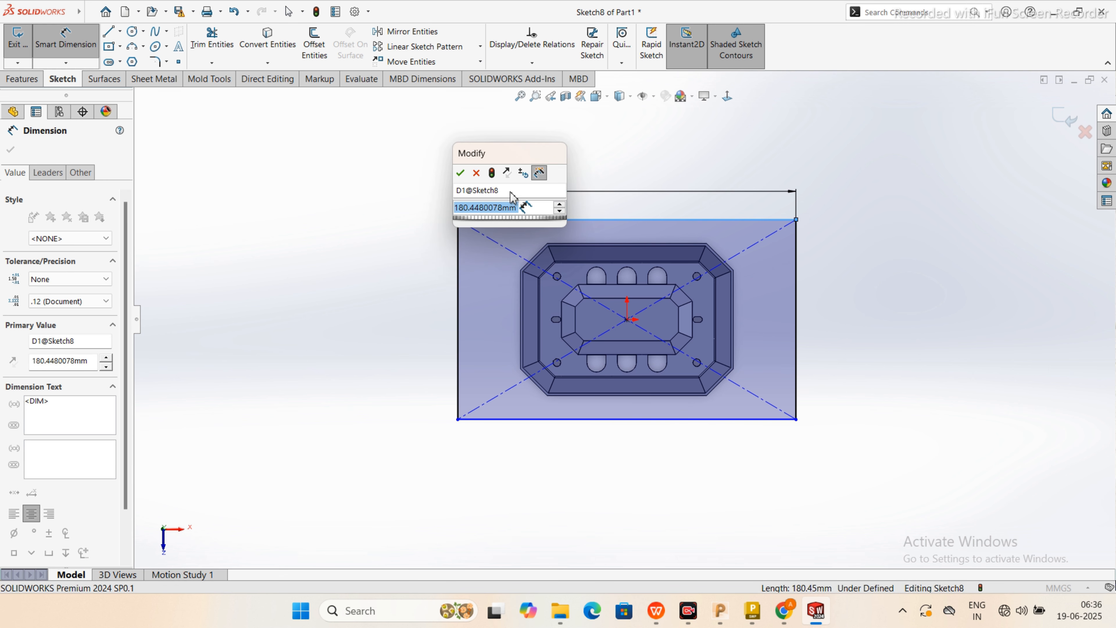
key(Return)
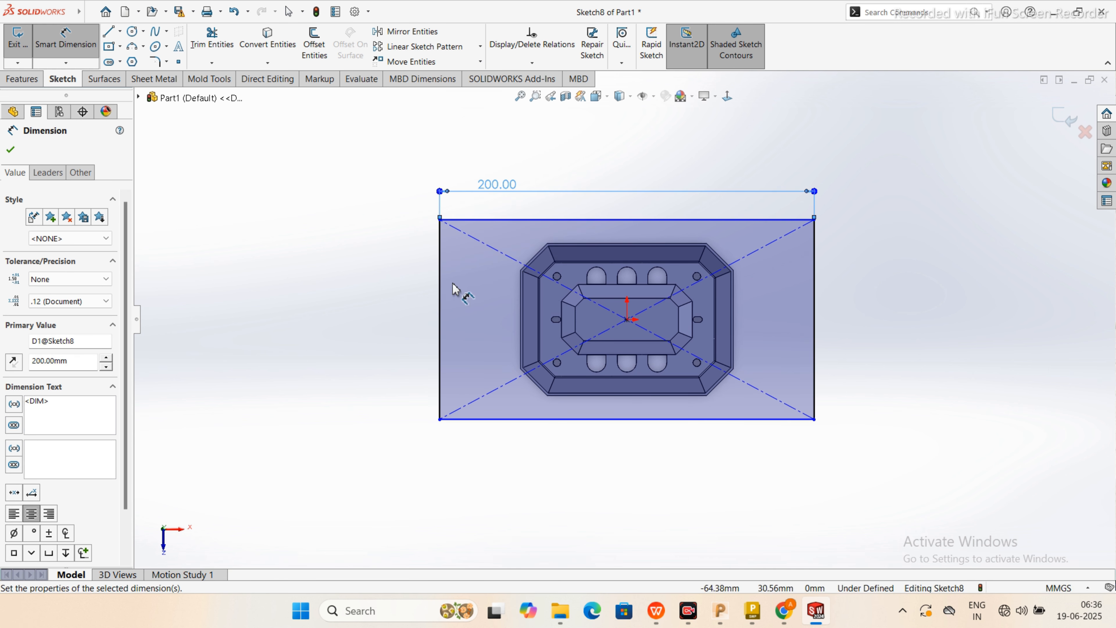
click(441, 323)
click(388, 339)
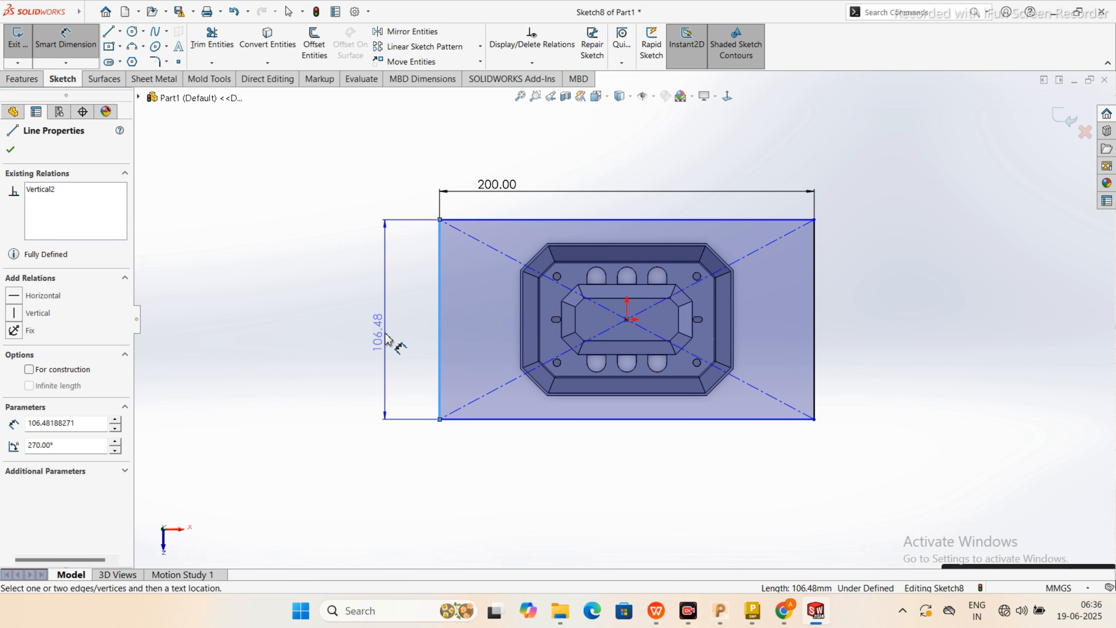
double_click(378, 332)
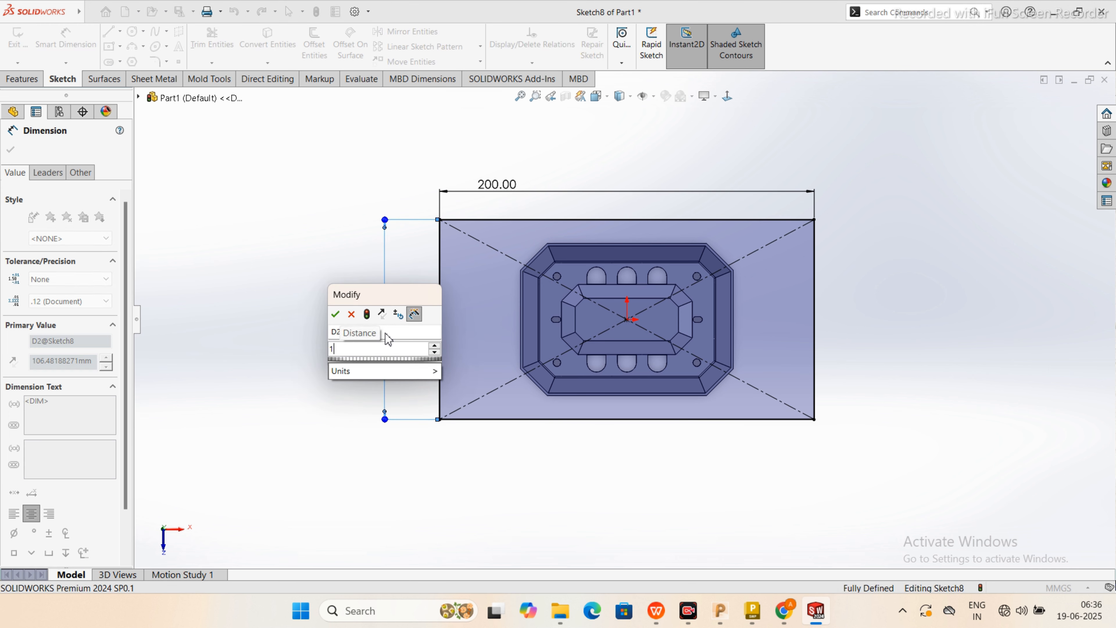
key(Return)
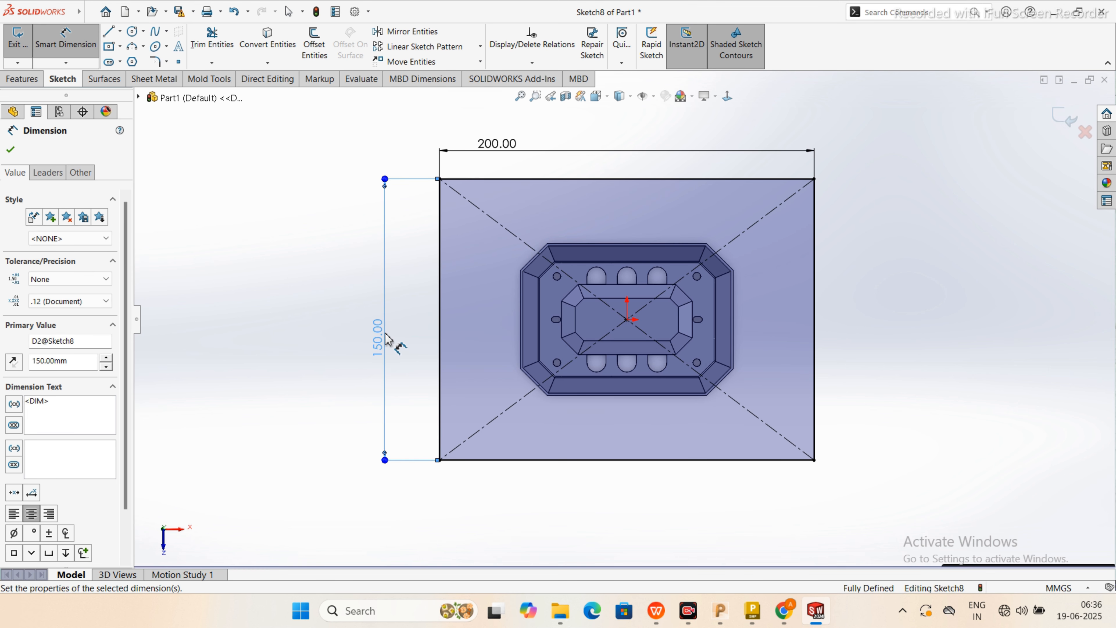
click(1065, 116)
Step: Create a planar surface from the rectangle sketch around the part
middle_drag(769, 396, 650, 273)
click(209, 80)
click(44, 32)
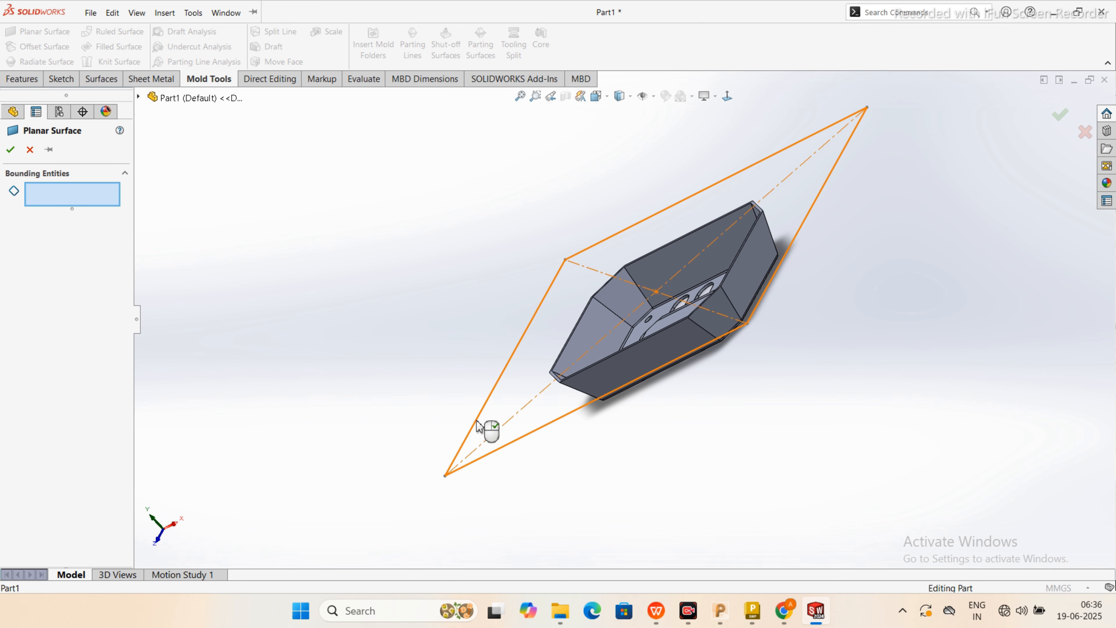
click(477, 421)
click(11, 150)
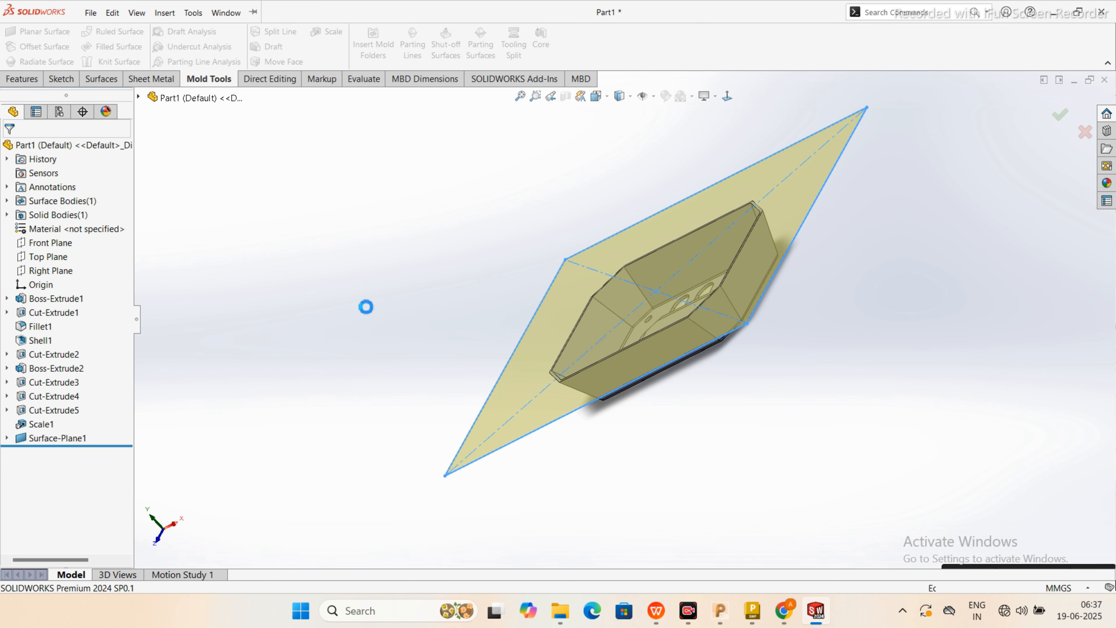
Step: Start an offset surface with the offset distance set to 0 mm
middle_drag(364, 306, 310, 214)
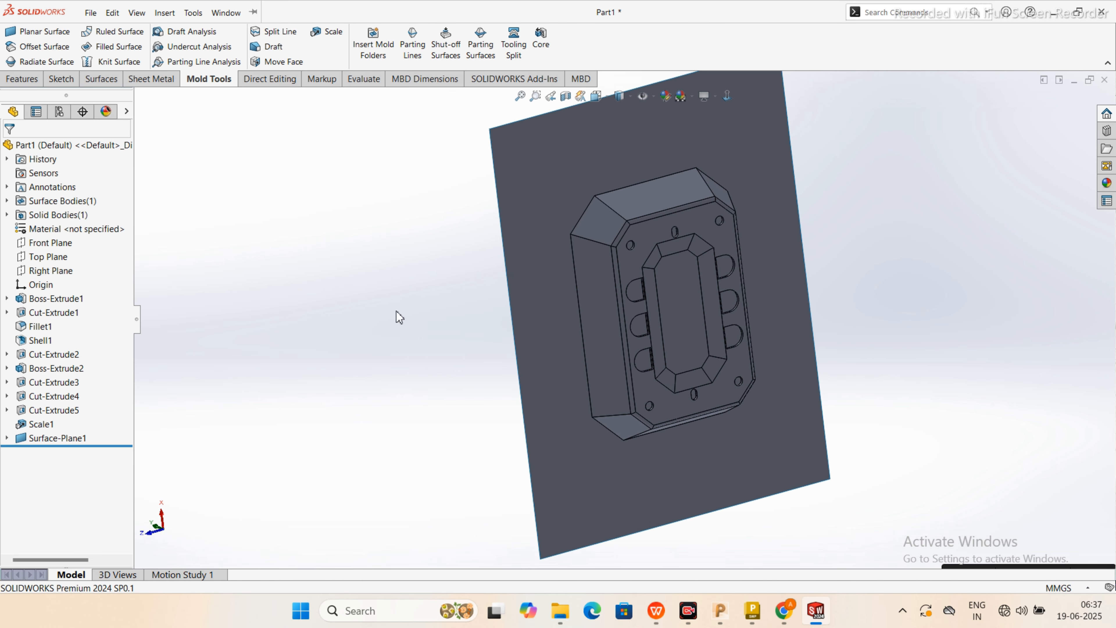
middle_drag(493, 347, 576, 244)
scroll(575, 239, down, 4)
scroll(686, 322, down, 4)
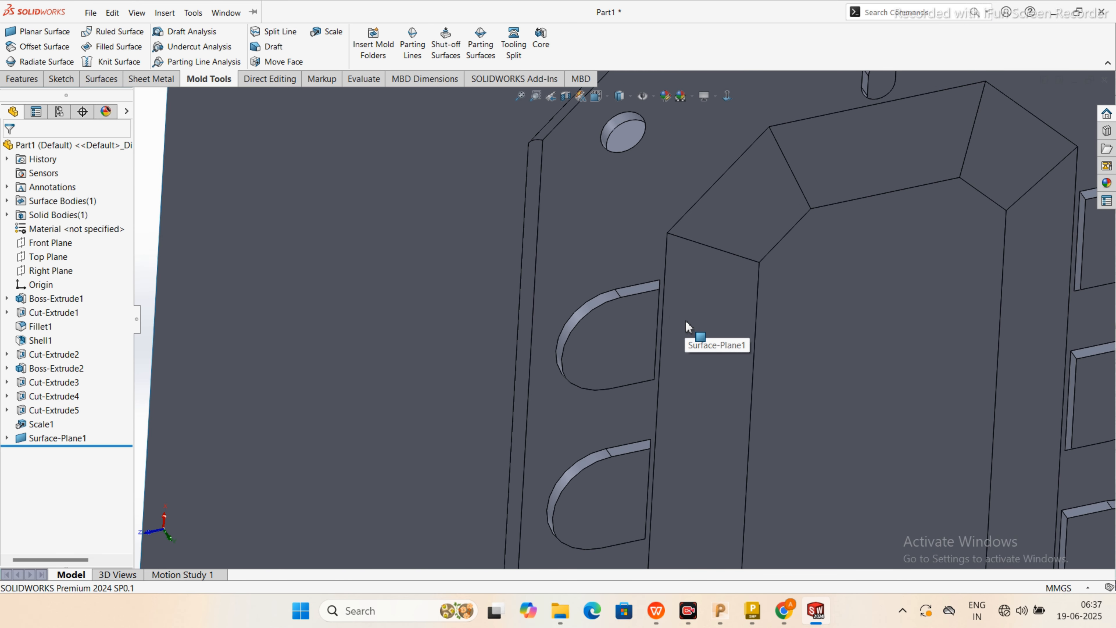
middle_drag(685, 322, 724, 267)
scroll(725, 268, up, 5)
scroll(730, 277, up, 3)
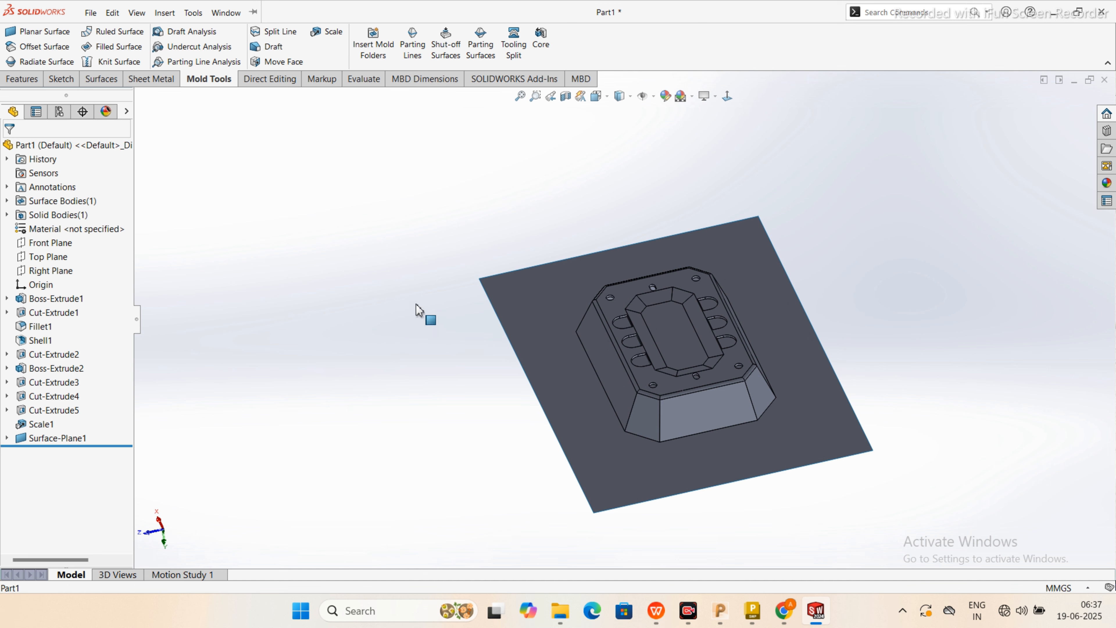
click(102, 79)
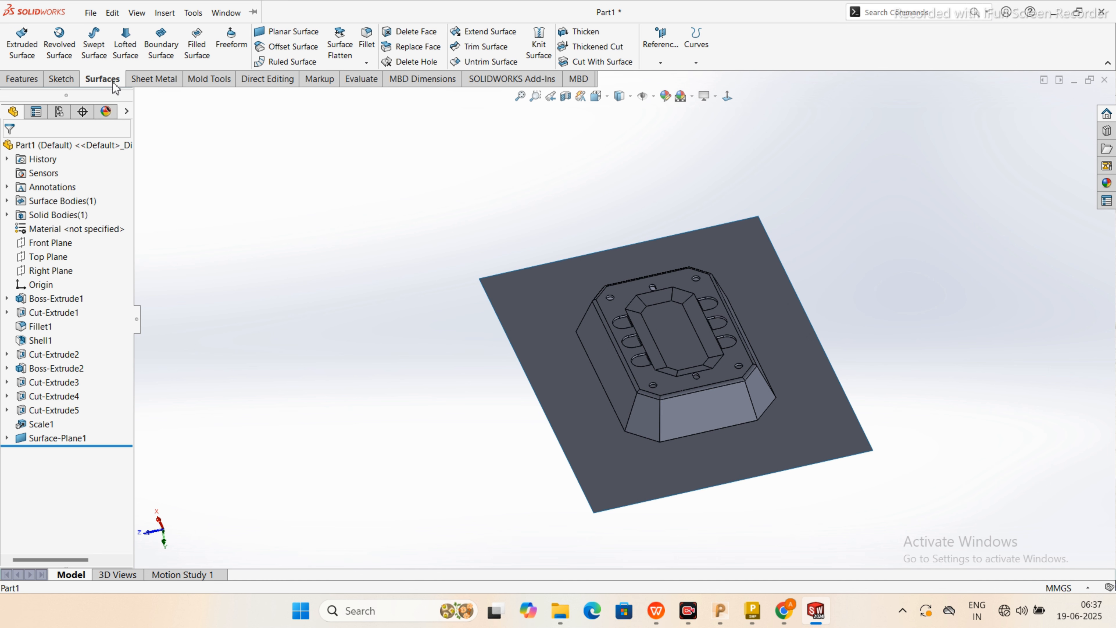
click(293, 46)
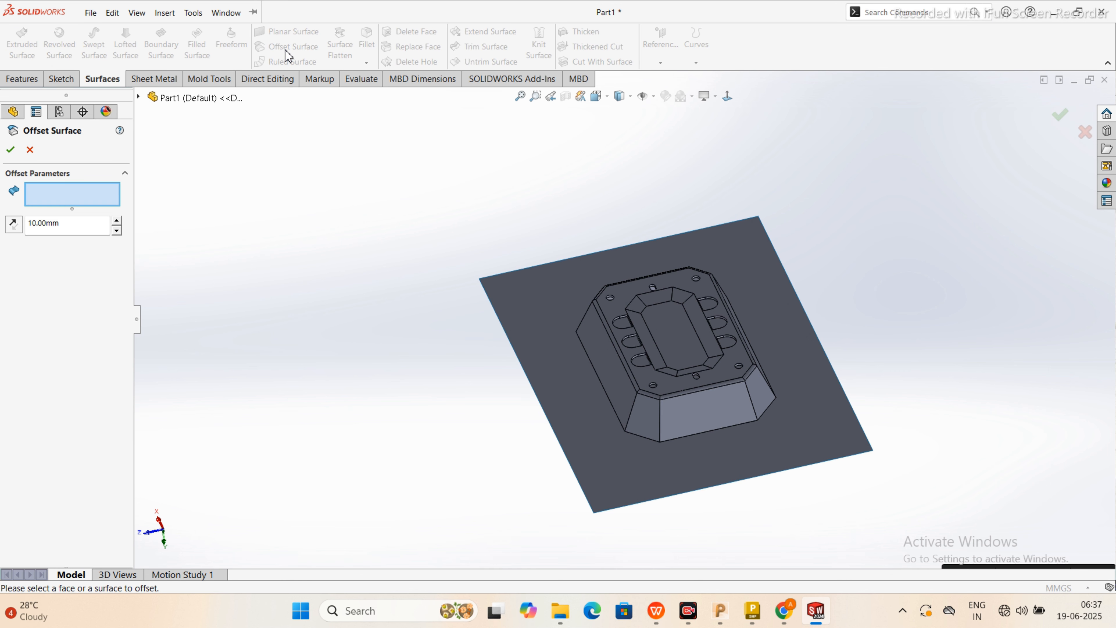
double_click(62, 223)
text(0)
key(Return)
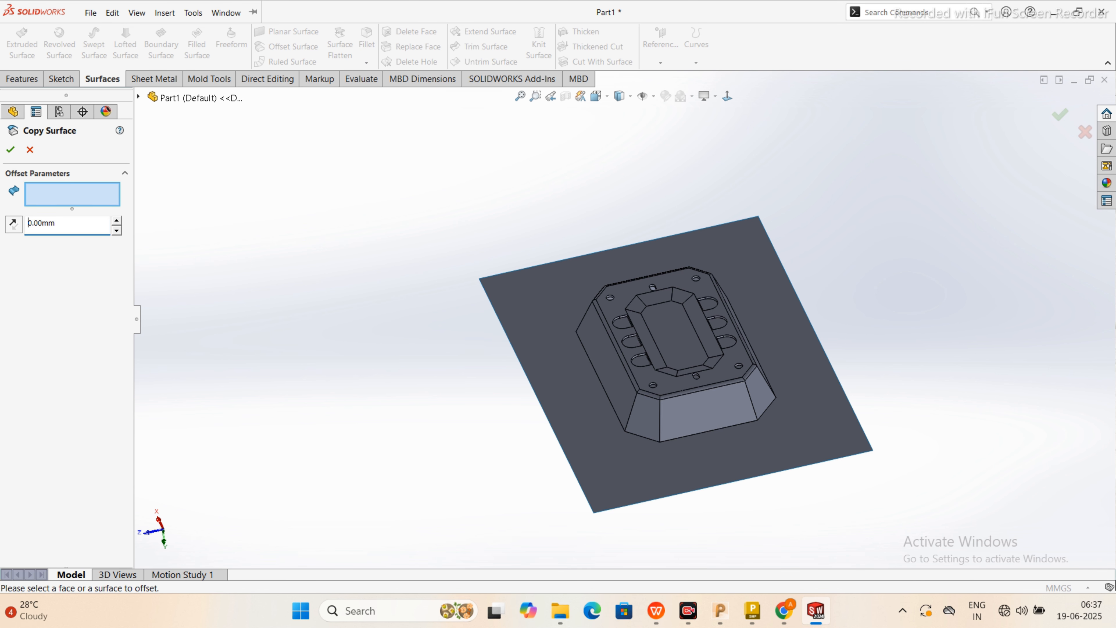
Step: Add the sloped outer side walls of the part to the surface copy
scroll(694, 396, down, 4)
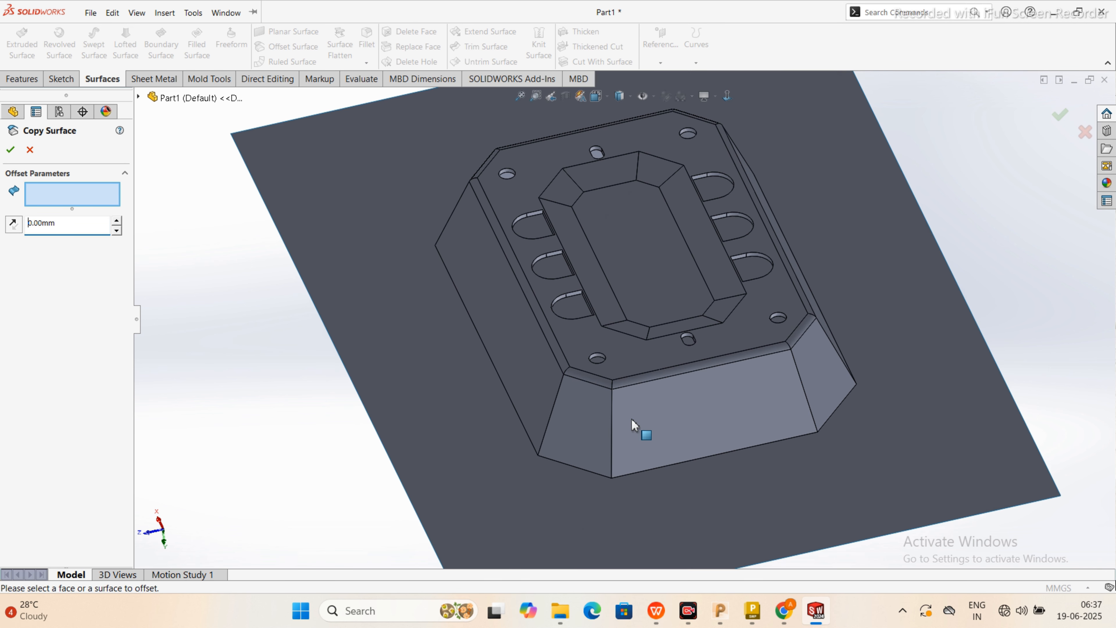
click(605, 426)
click(677, 418)
click(822, 387)
click(514, 335)
scroll(616, 334, up, 3)
middle_drag(615, 334, 643, 209)
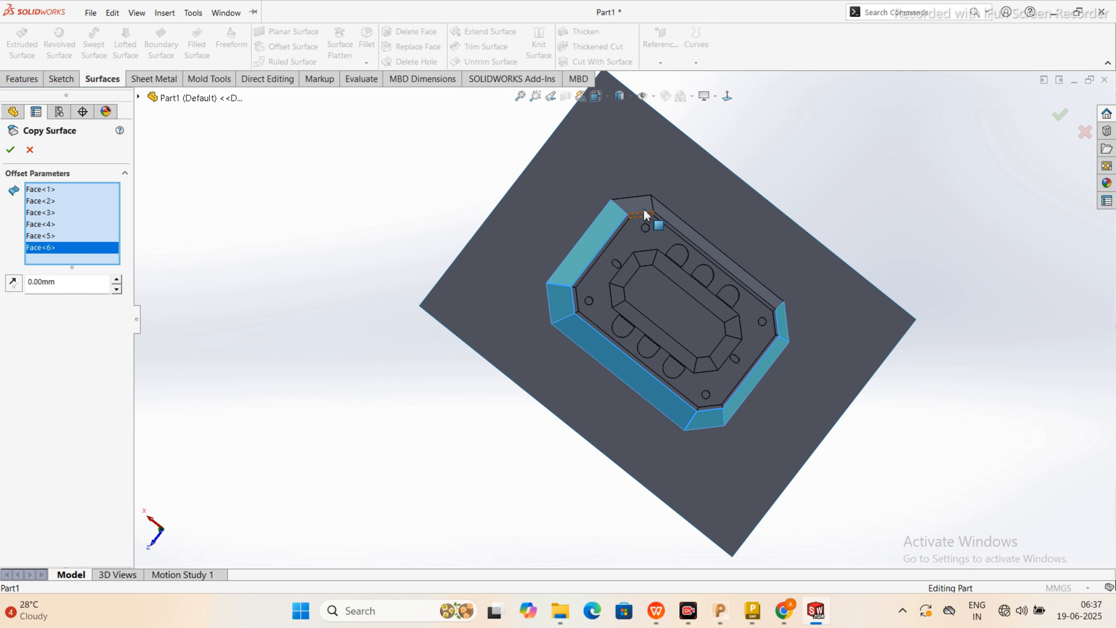
click(643, 209)
Step: Add the flat face containing the holes and the narrow rounded faces around its perimeter to the surface copy
scroll(747, 334, down, 6)
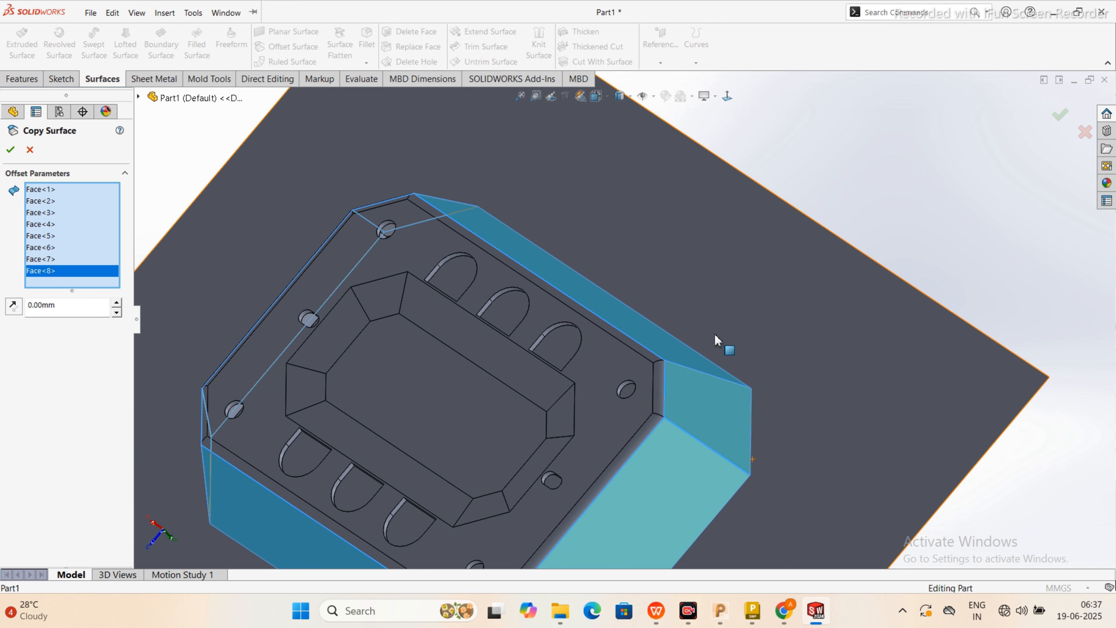
click(607, 393)
click(606, 391)
click(600, 351)
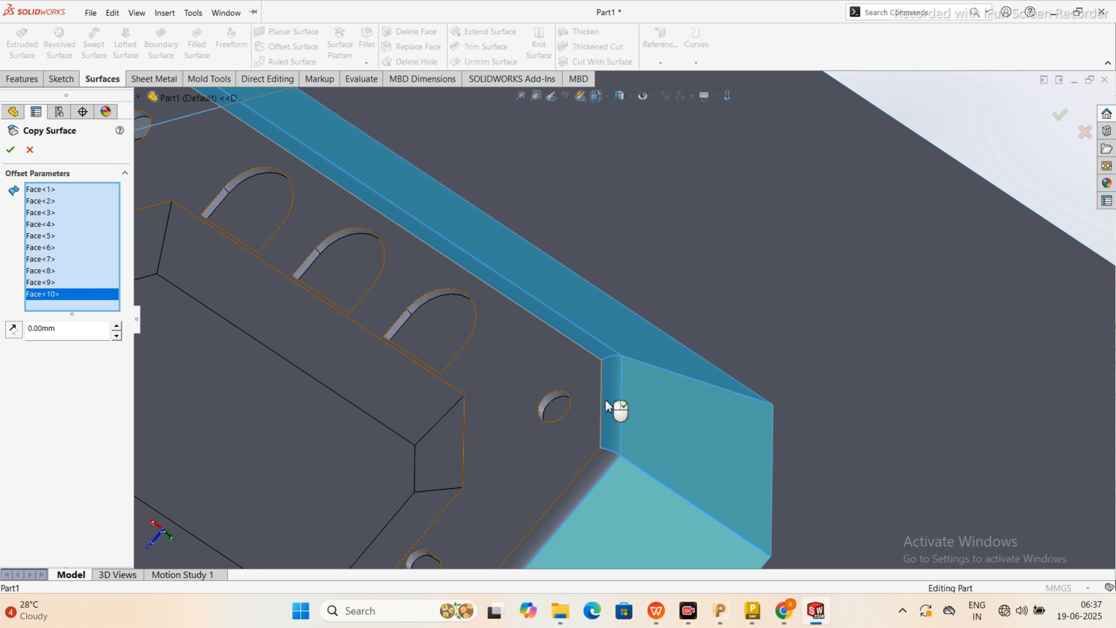
click(600, 466)
click(581, 440)
scroll(589, 442, up, 6)
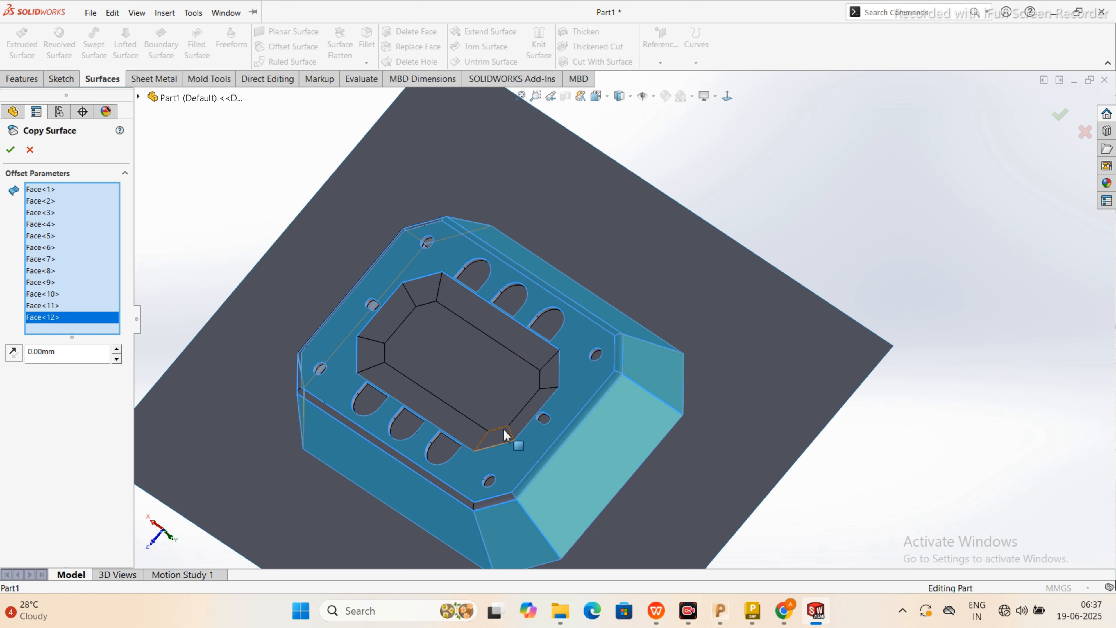
middle_drag(510, 444, 263, 408)
scroll(361, 232, down, 6)
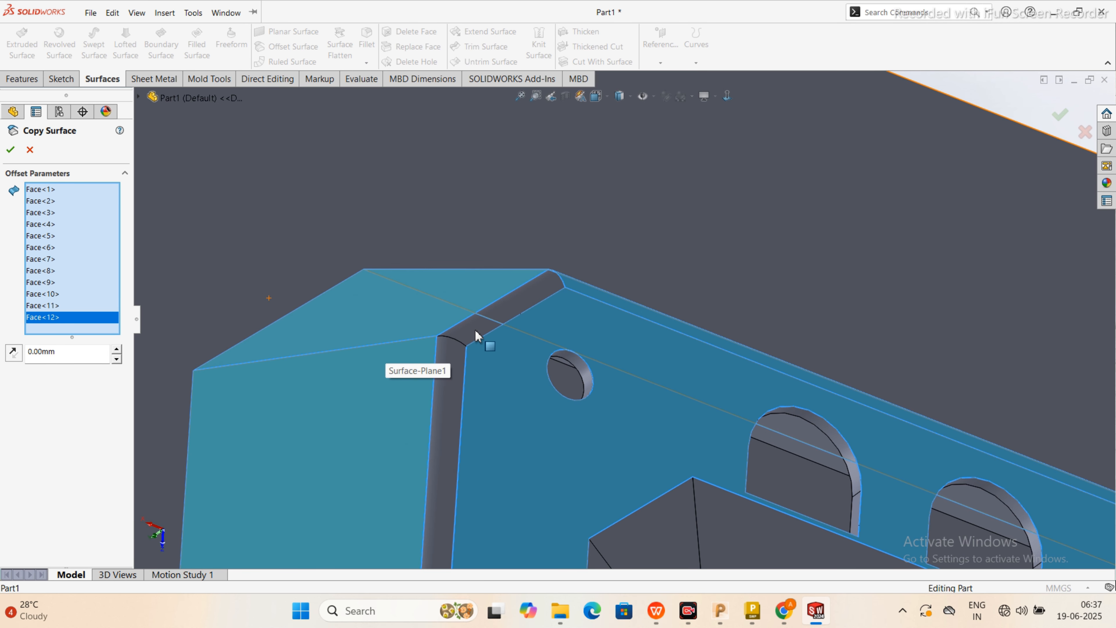
click(460, 371)
click(460, 371)
Step: Add the sloped faces and flat top of the raised octagonal center, and create the copied surface
scroll(449, 377, up, 3)
middle_drag(449, 377, 528, 334)
click(650, 259)
click(523, 264)
click(615, 316)
click(723, 348)
click(782, 300)
click(789, 277)
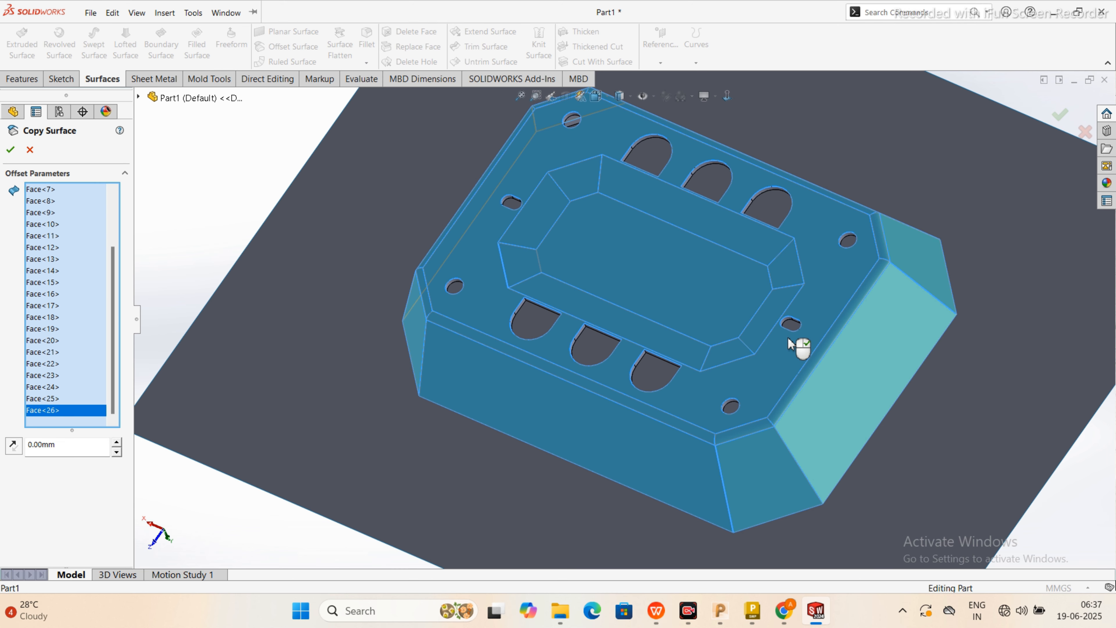
mouse_move(791, 341)
middle_down()
mouse_move(839, 308)
mouse_move(849, 369)
mouse_move(797, 357)
mouse_move(882, 477)
mouse_move(774, 352)
middle_up()
click(10, 150)
Step: Start a planar surface and select the boundary edges of one corner hole and the neighbouring small slot
middle_drag(659, 374, 725, 308)
scroll(703, 417, down, 3)
click(293, 32)
click(596, 406)
click(729, 450)
click(743, 438)
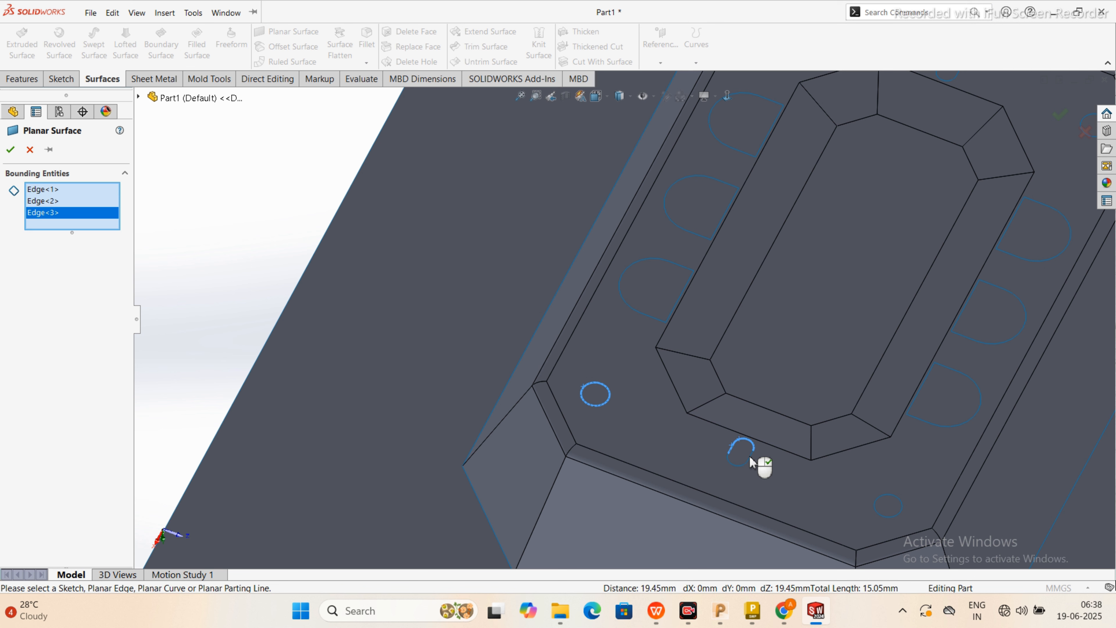
click(751, 456)
click(739, 468)
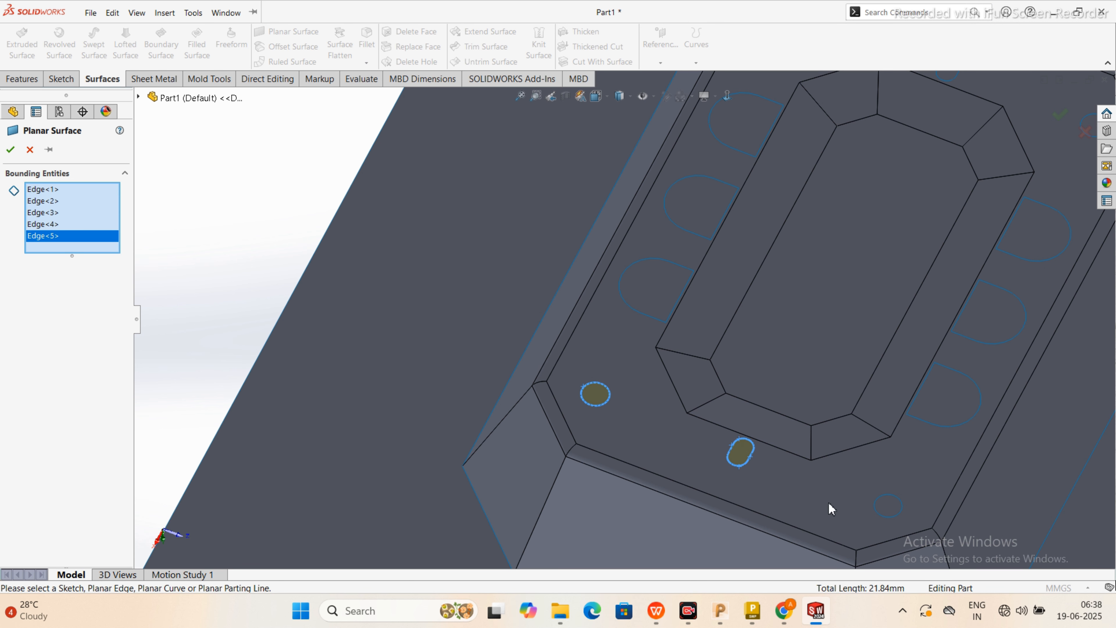
Step: Add the edges of the other corner hole beside the slot and of the nearest D-shaped opening to the planar surface
click(886, 502)
click(910, 407)
click(915, 418)
click(937, 425)
click(947, 366)
Step: Add the edges of the first two D-shaped openings along the opposite long side to the planar surface
click(646, 315)
click(629, 308)
click(677, 263)
click(695, 234)
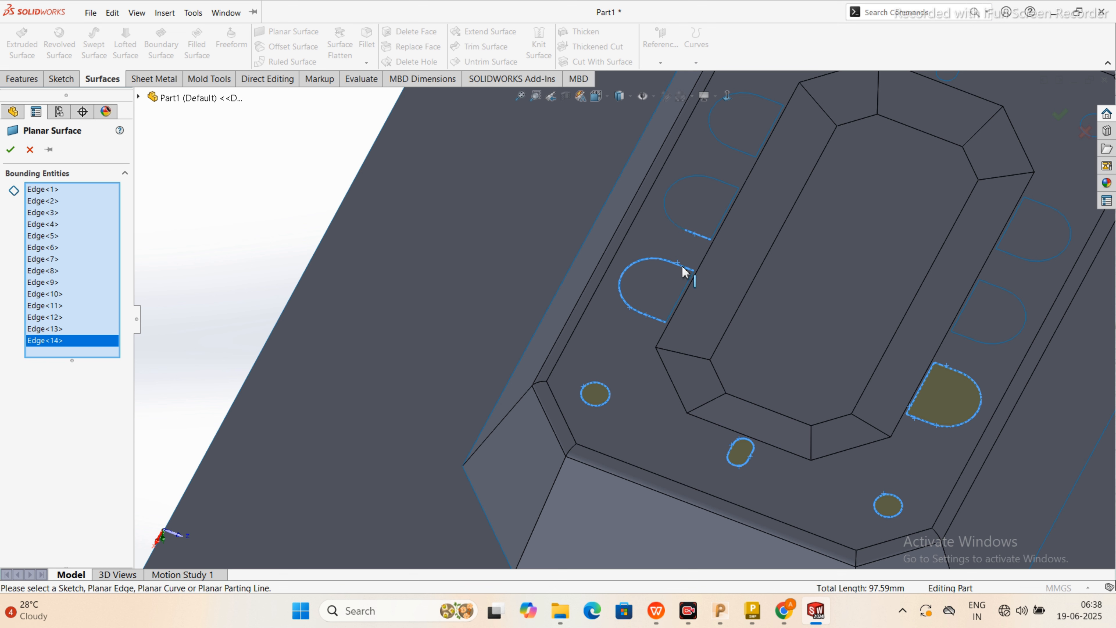
click(688, 292)
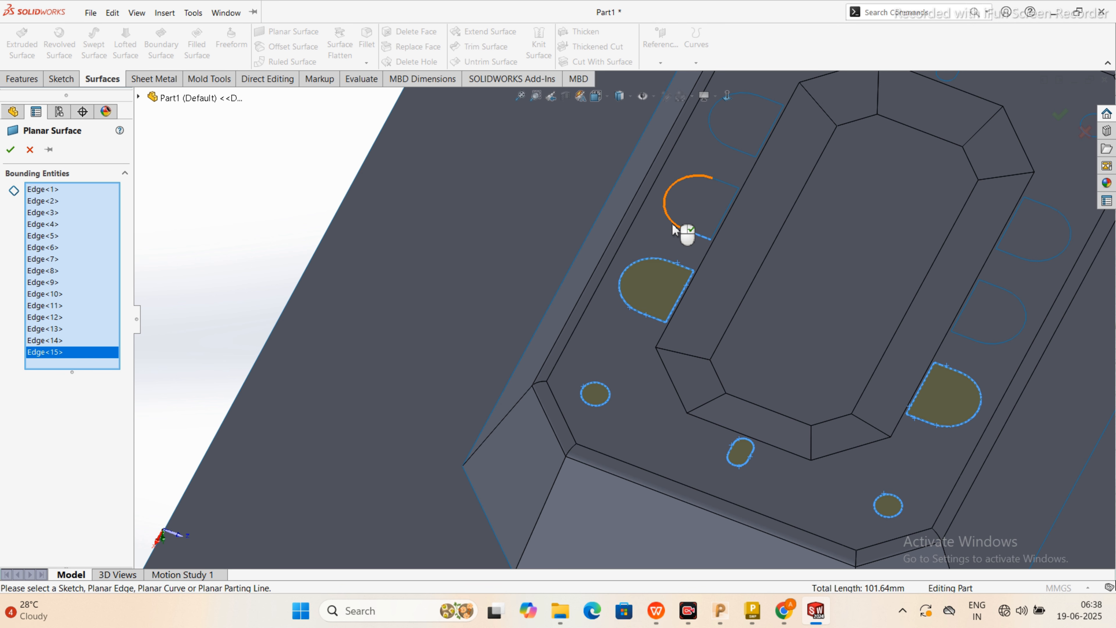
click(684, 230)
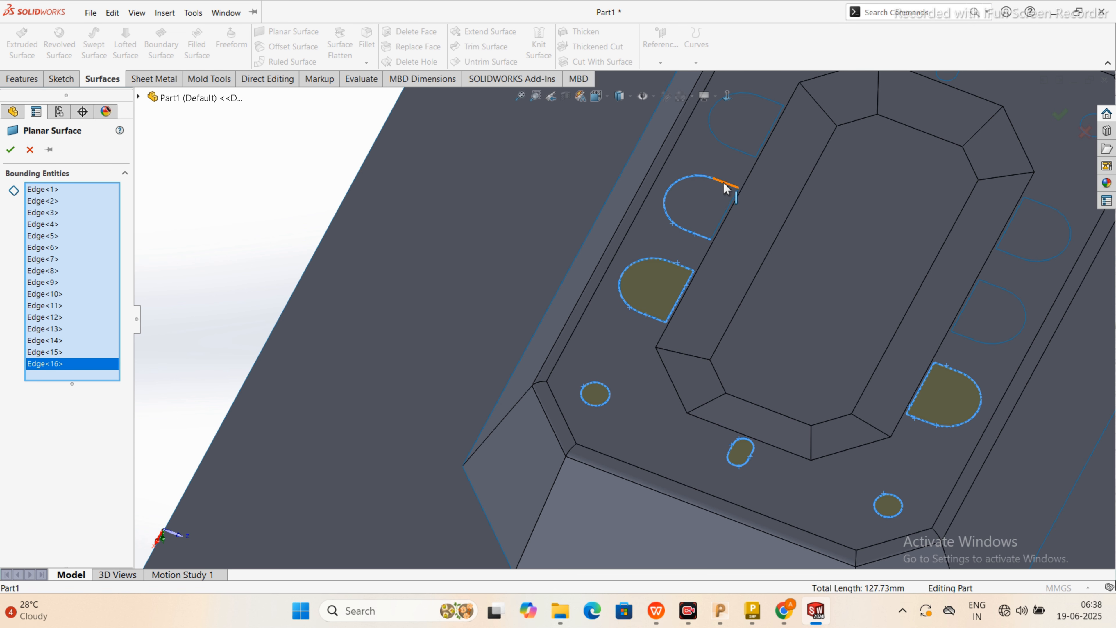
click(725, 188)
click(724, 224)
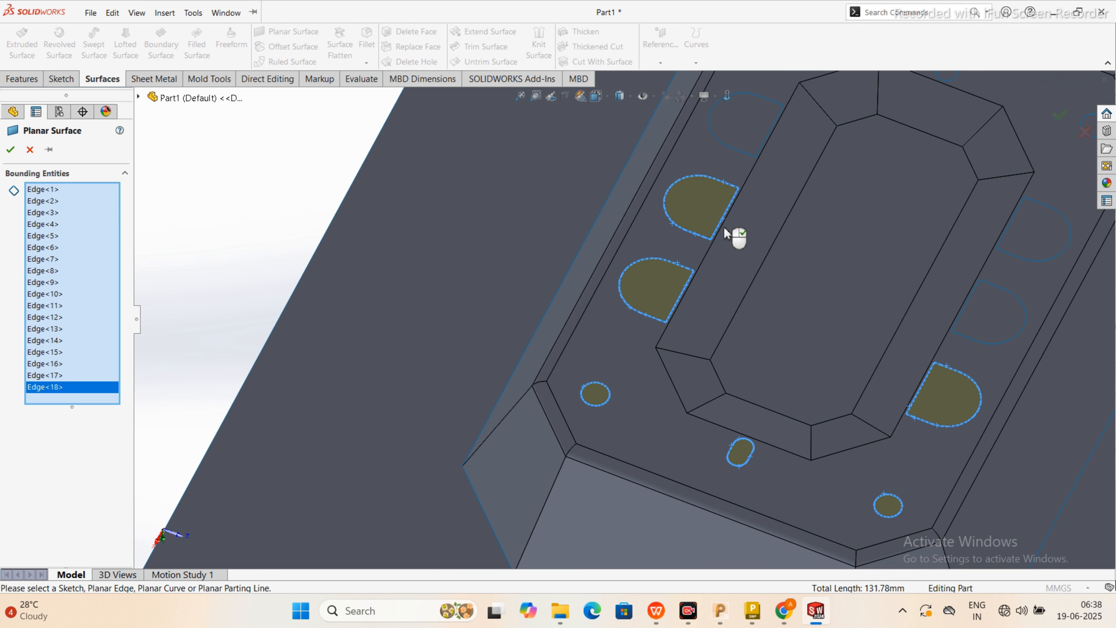
Step: Add the boundary edges of the third D-shaped opening on that same long side to the planar surface
scroll(728, 206, up, 3)
scroll(703, 215, down, 5)
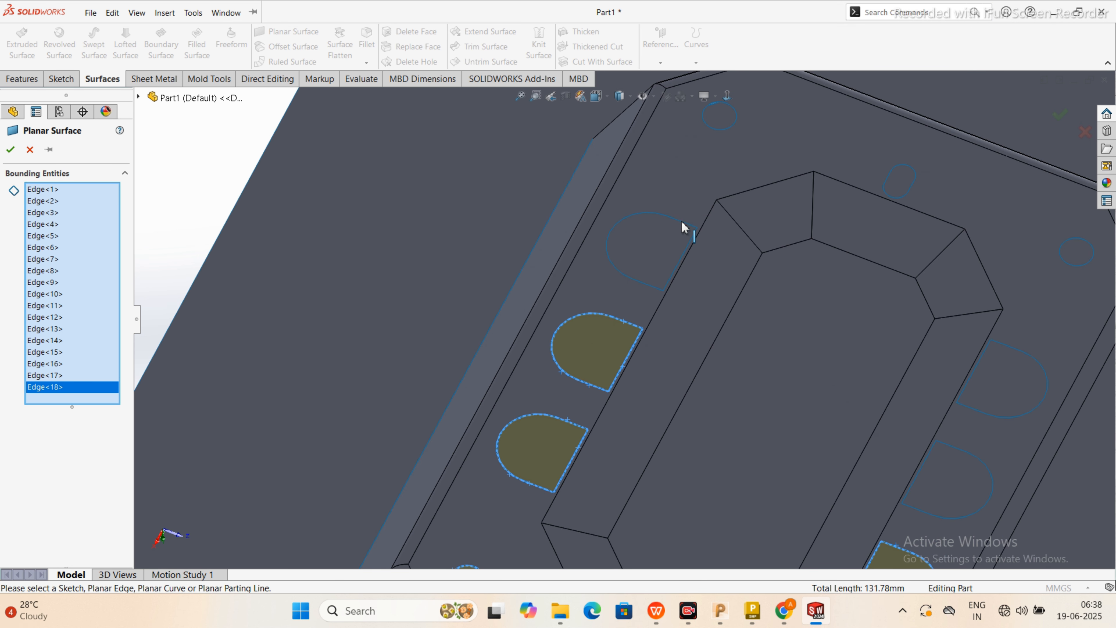
click(682, 226)
click(667, 219)
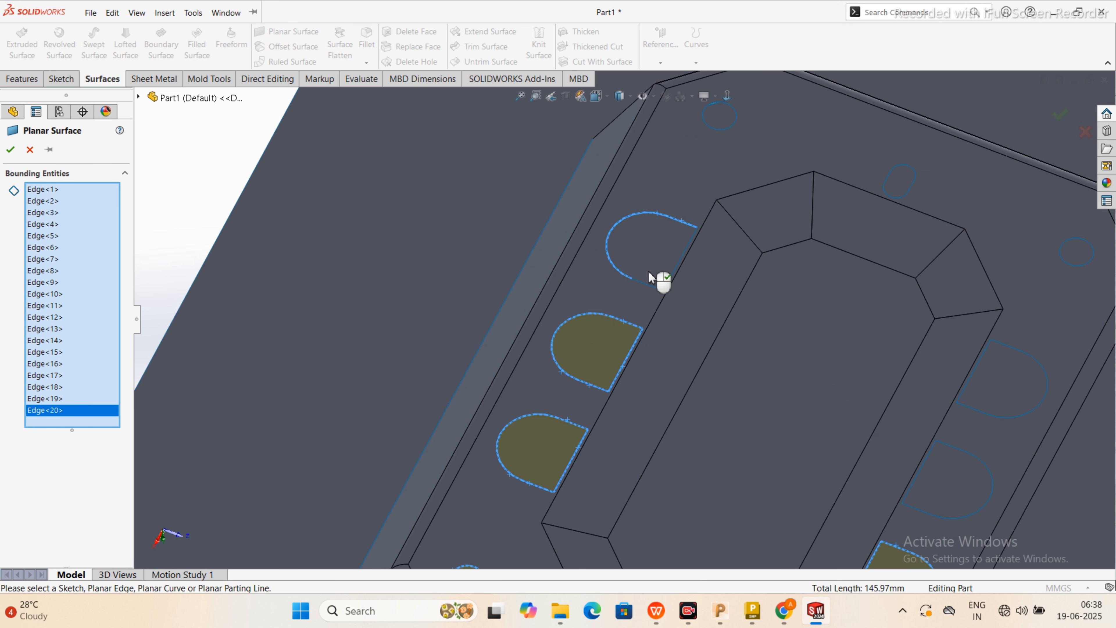
click(668, 284)
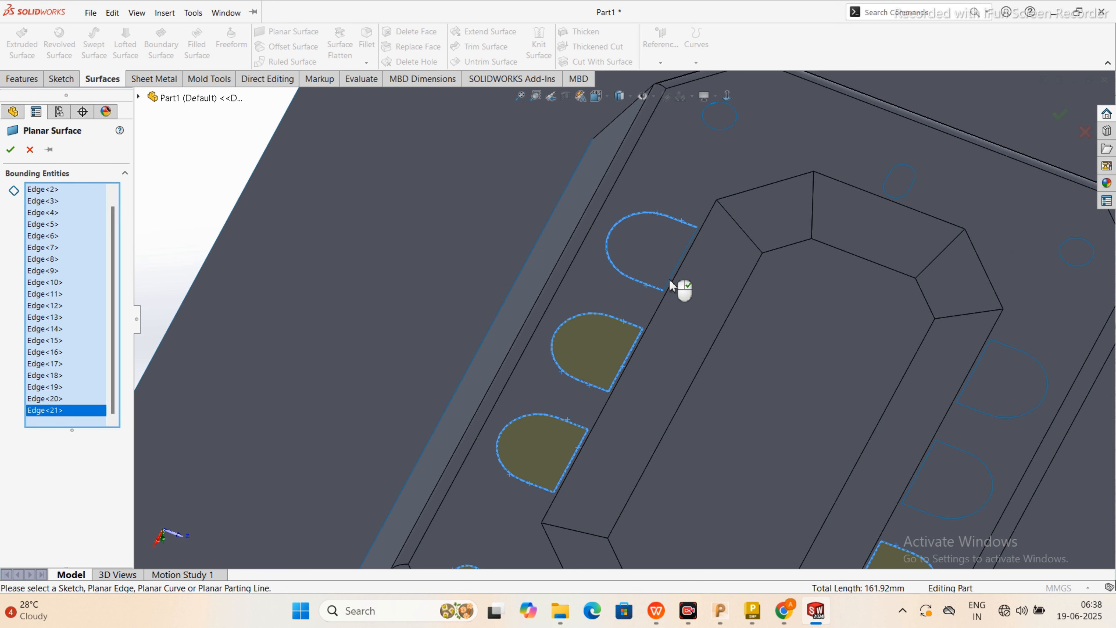
click(670, 284)
Step: Add the boundary edges of the small slot at the opposite short end to the planar surface
scroll(708, 273, up, 2)
click(806, 221)
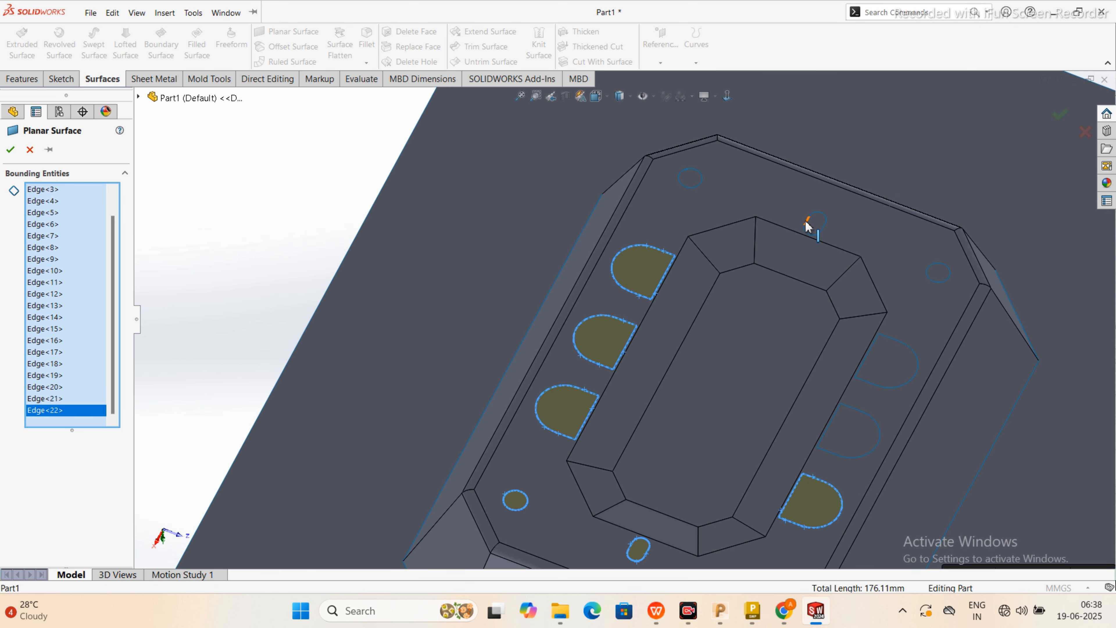
click(812, 213)
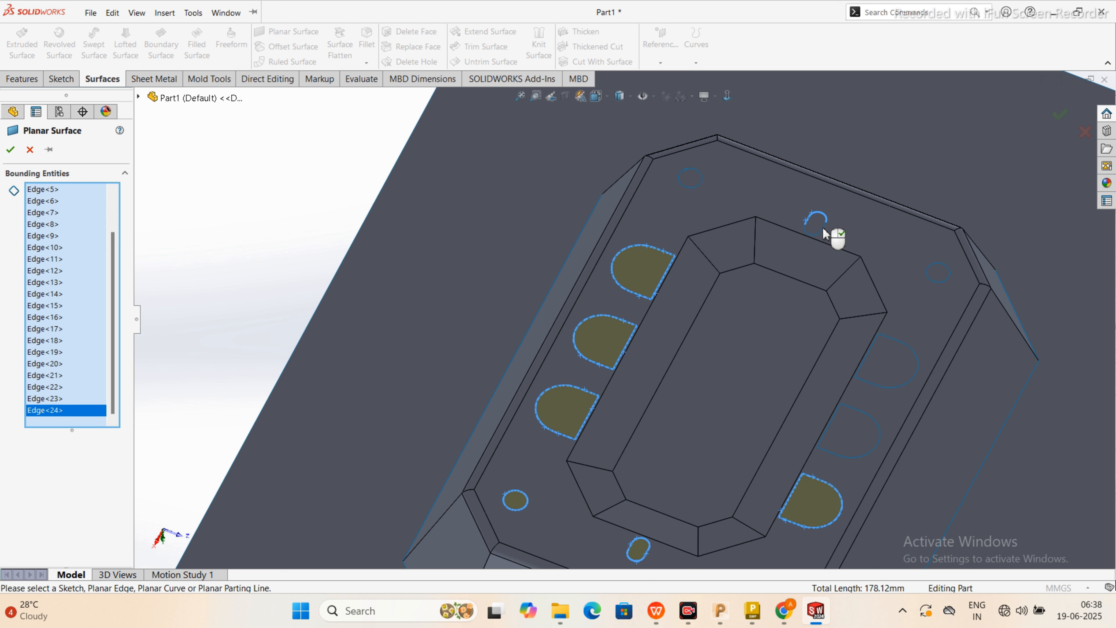
click(822, 225)
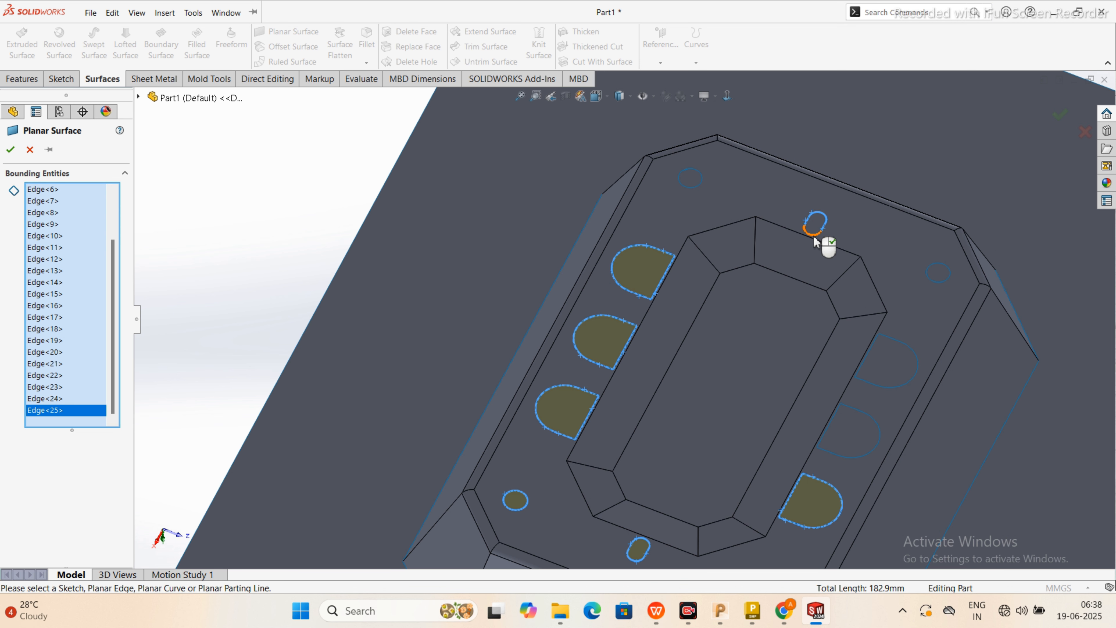
click(821, 242)
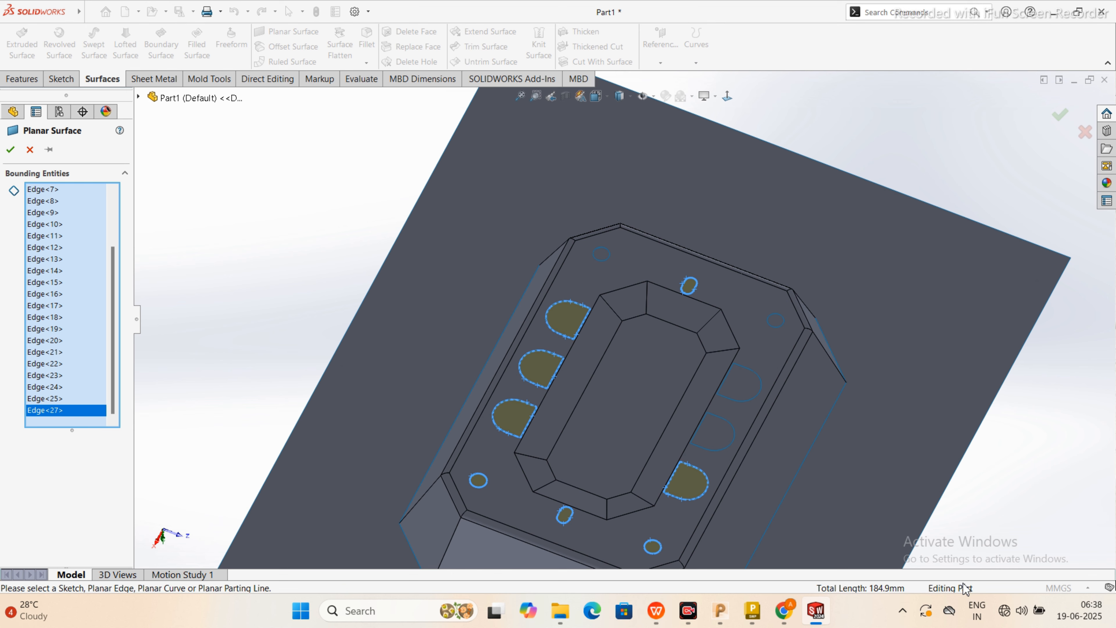
scroll(521, 448, up, 3)
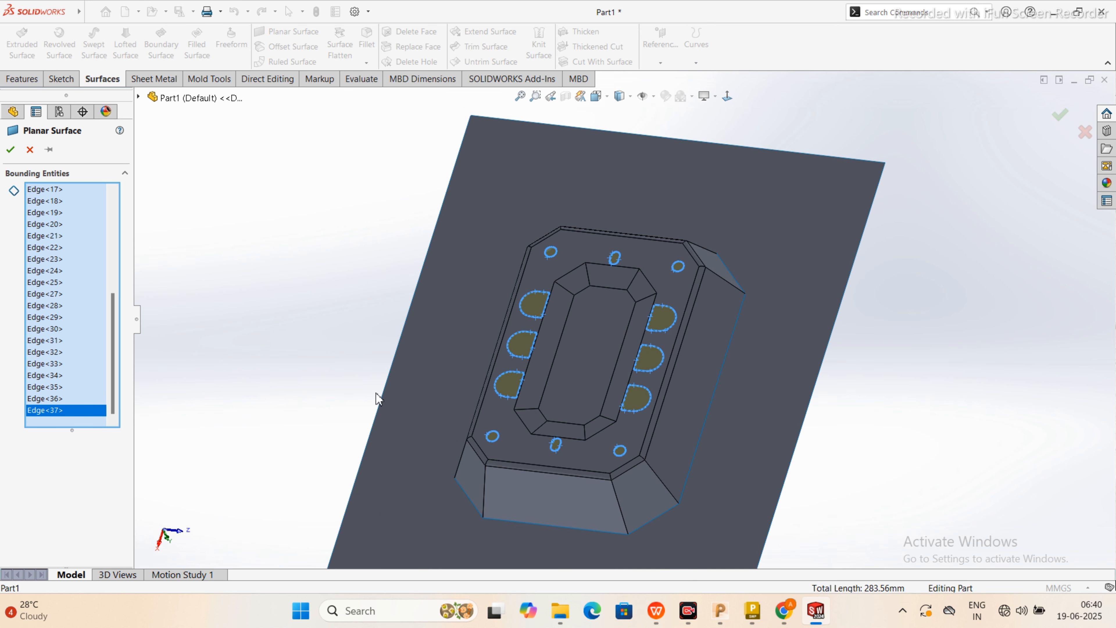
scroll(571, 299, down, 5)
scroll(580, 291, up, 3)
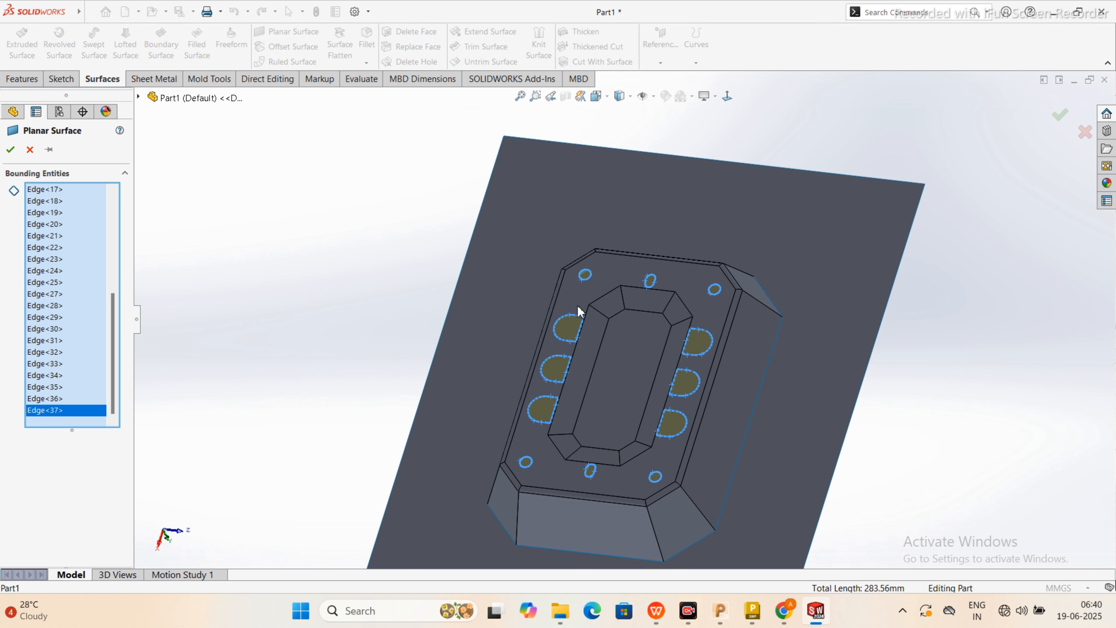
middle_drag(580, 311, 591, 367)
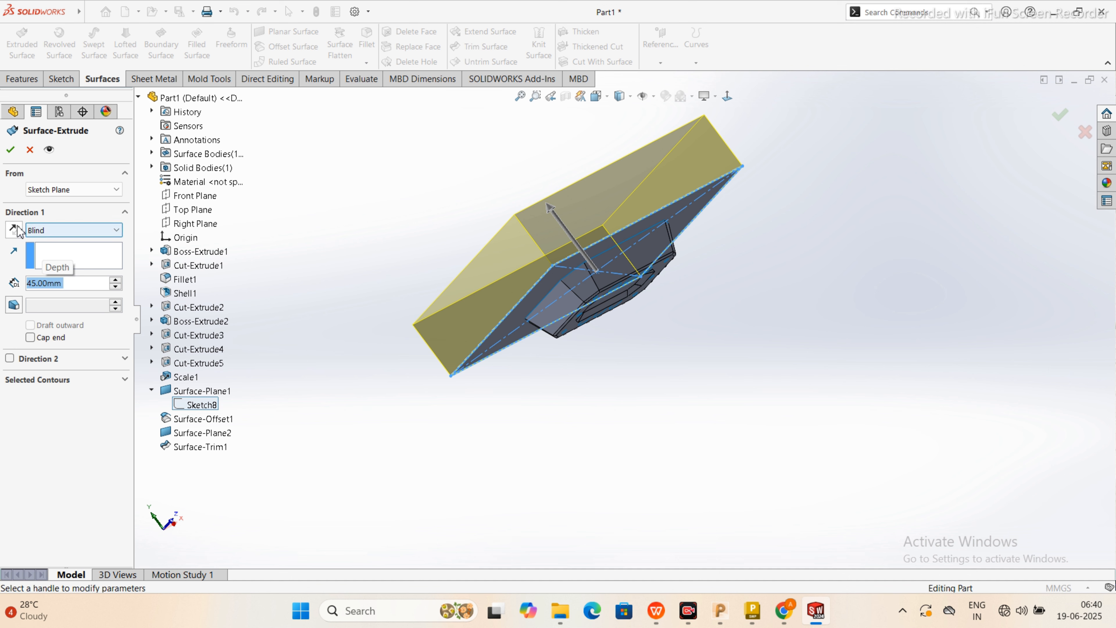
Step: Extrude the parting plane's rectangular sketch as a 45 mm blind surface in the reversed direction, so the walls surround the part
click(14, 229)
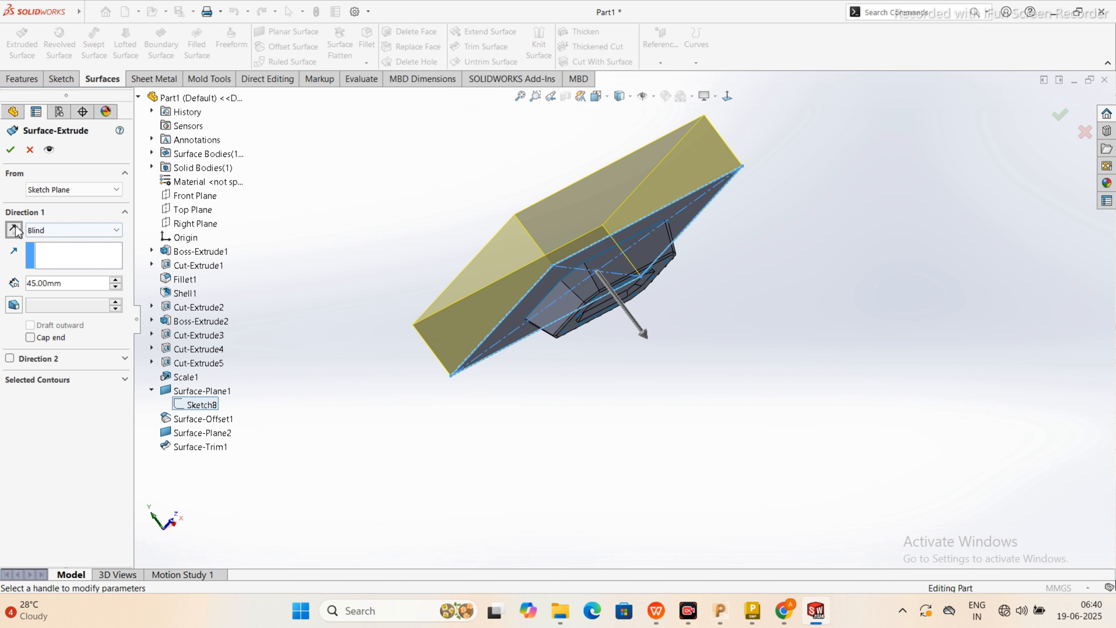
click(10, 150)
key(Return)
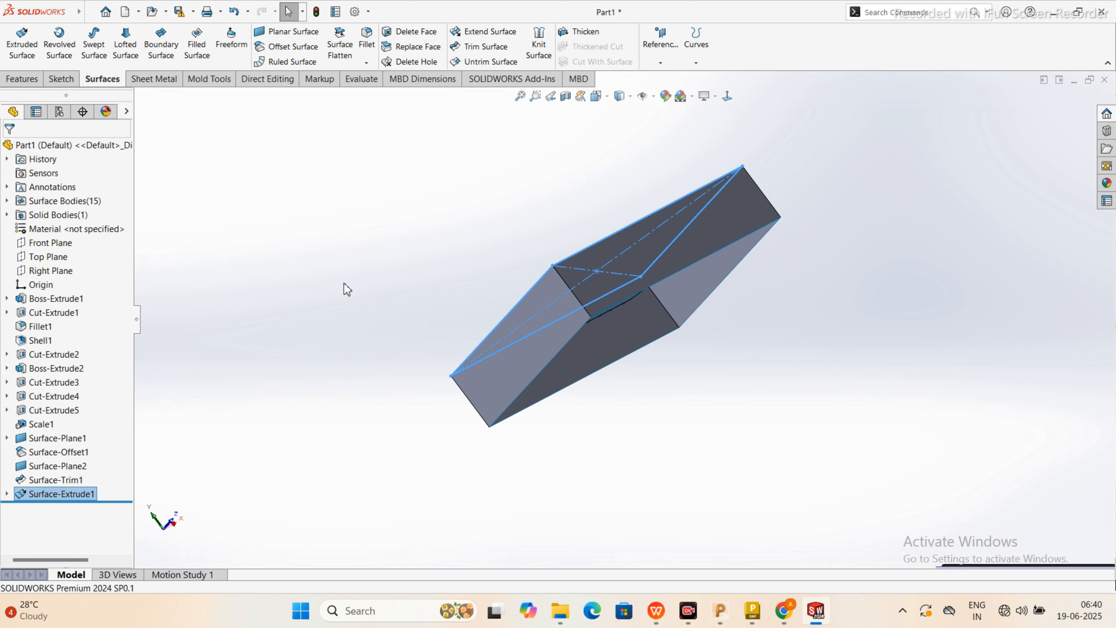
Step: Close the open end of the extruded surface box with a planar surface bounded by its four rim edges
middle_drag(347, 289, 299, 330)
click(263, 35)
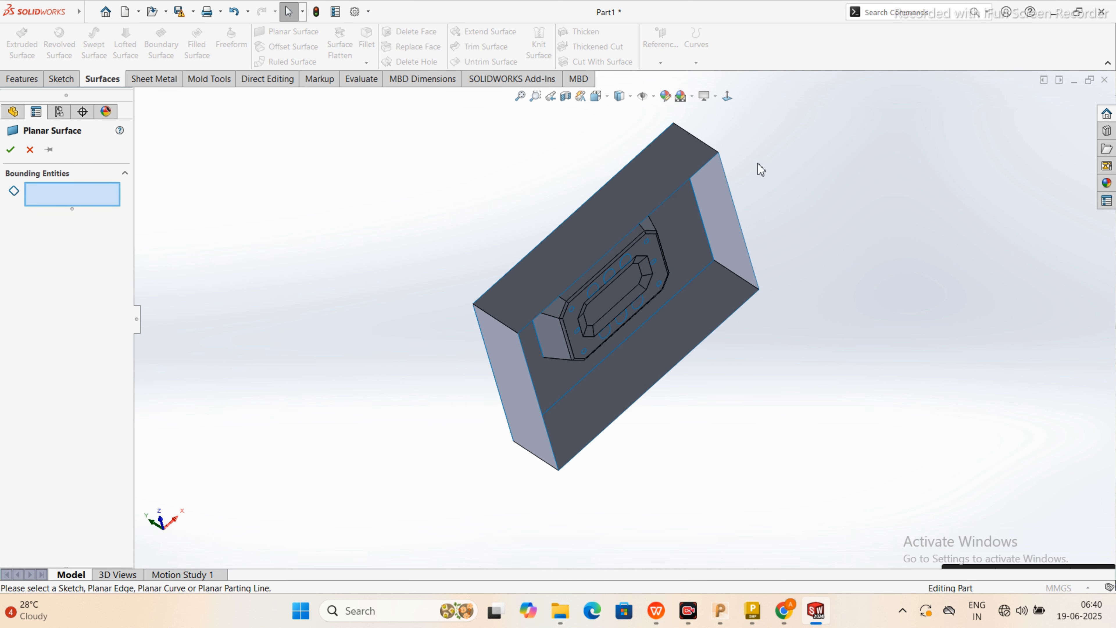
click(727, 195)
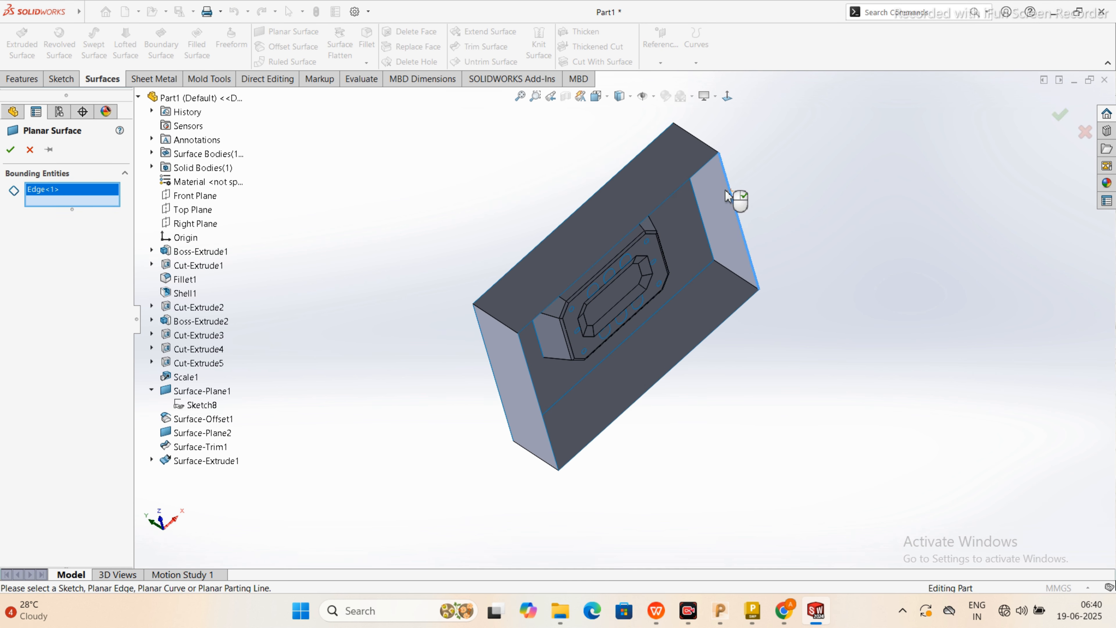
click(704, 167)
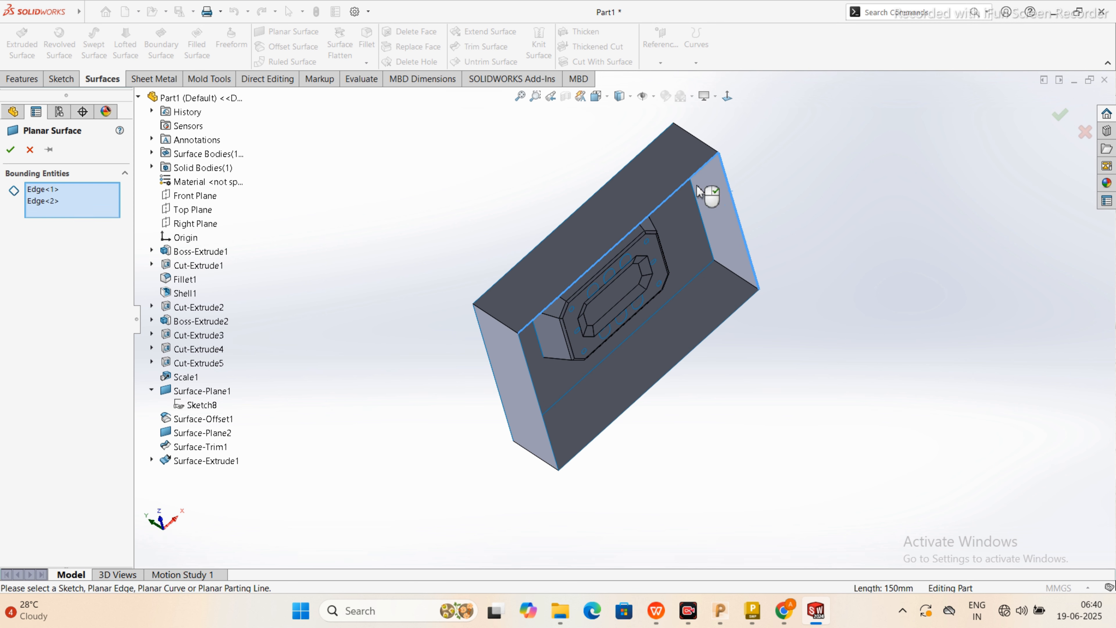
click(535, 392)
click(615, 423)
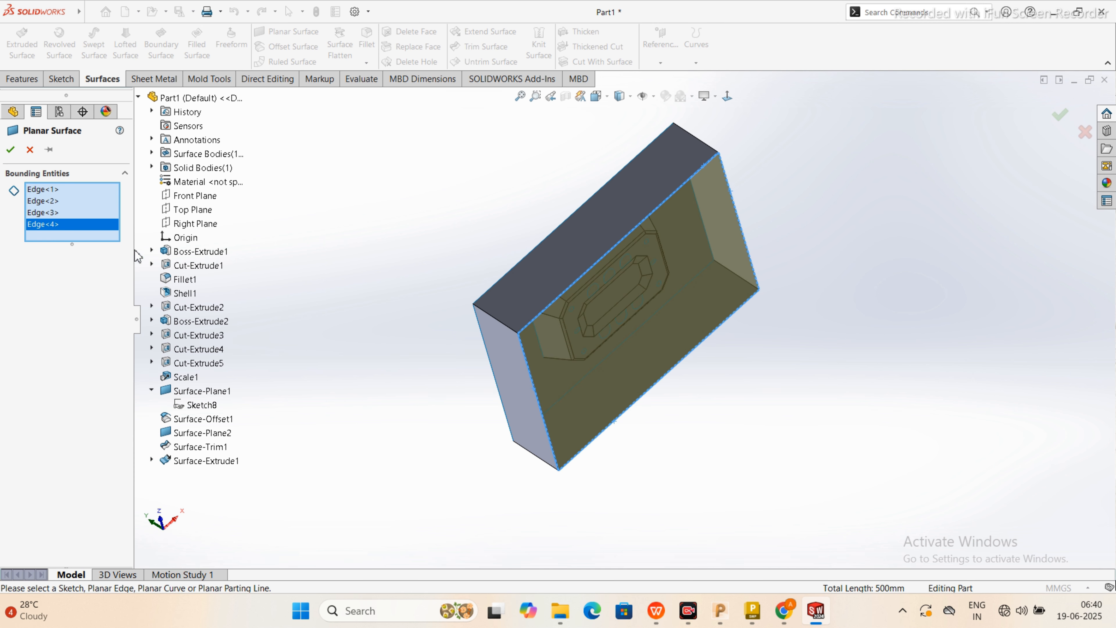
click(11, 150)
Step: Start a surface knit with Create solid and Merge entities enabled, selecting the trimmed parting surface and the offset surface
middle_drag(394, 296, 553, 354)
scroll(454, 218, up, 2)
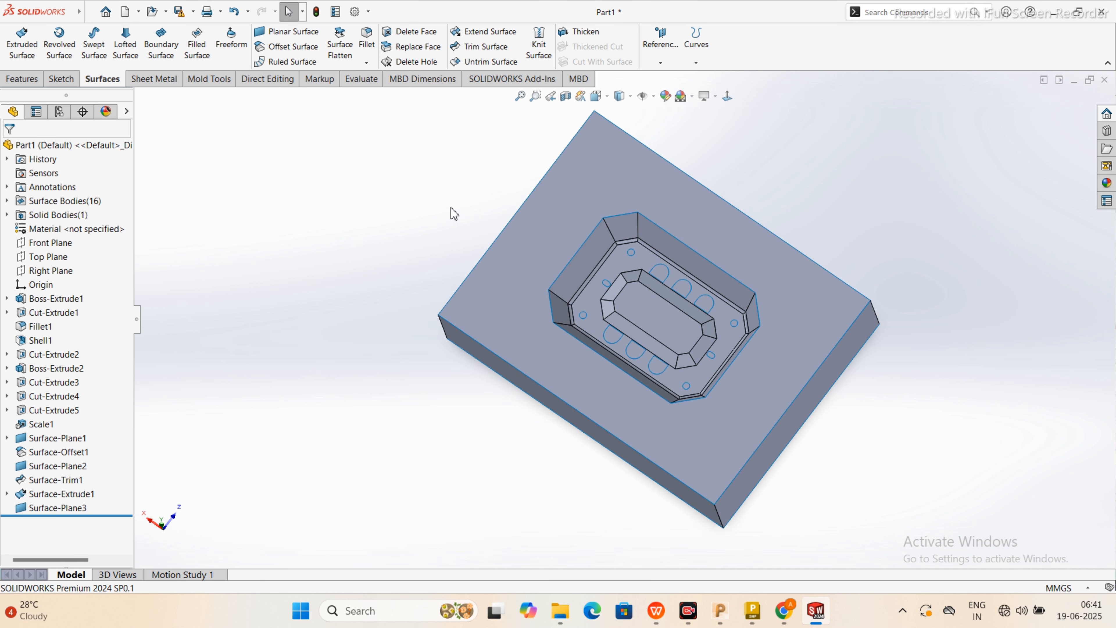
click(539, 44)
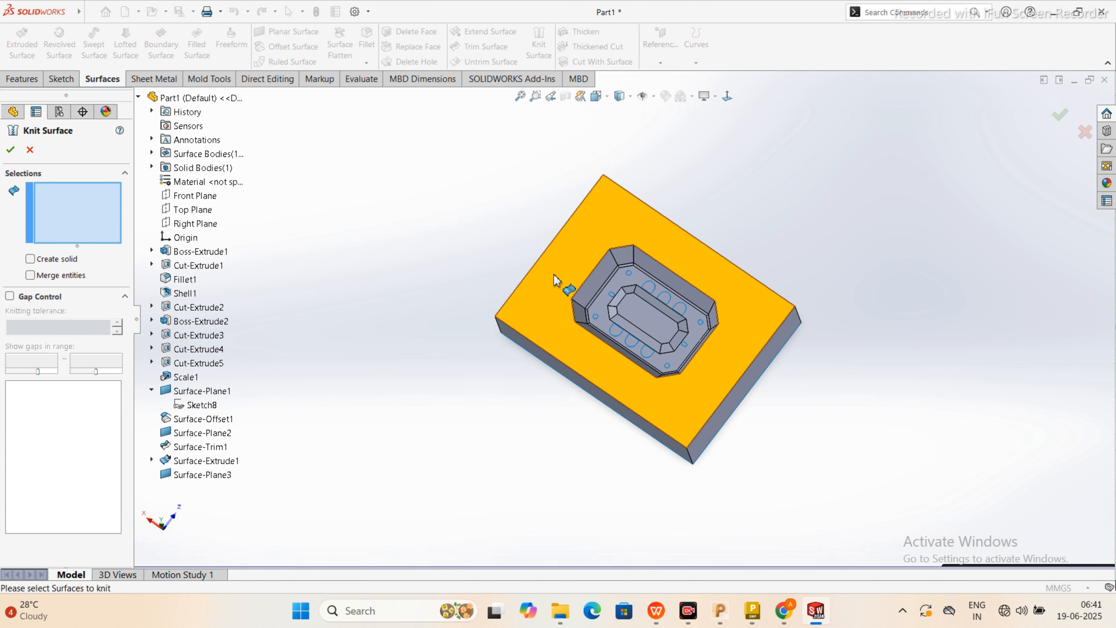
click(556, 265)
scroll(545, 266, down, 2)
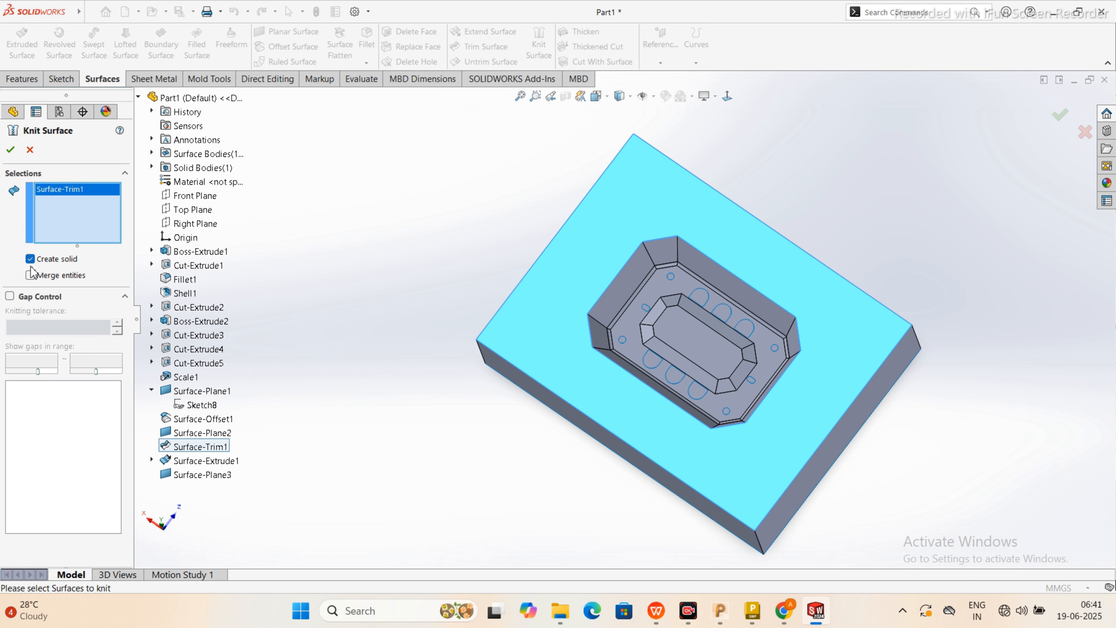
click(665, 329)
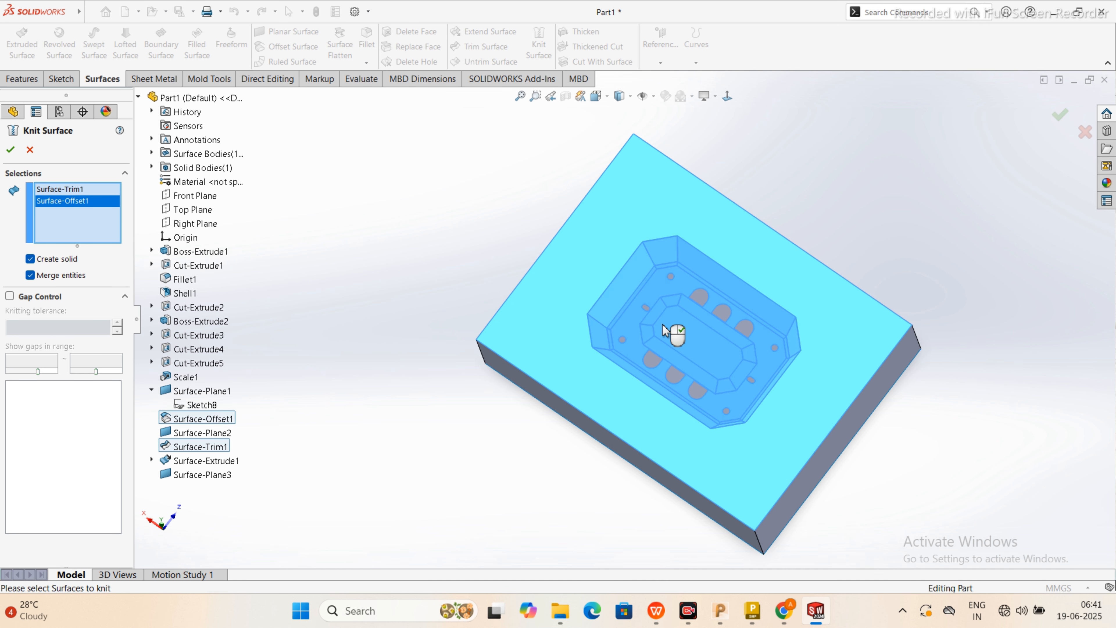
Step: Add the hole and slot patches at one short end and the three D-shaped patches along one long side to the knit
scroll(666, 330, down, 2)
click(585, 352)
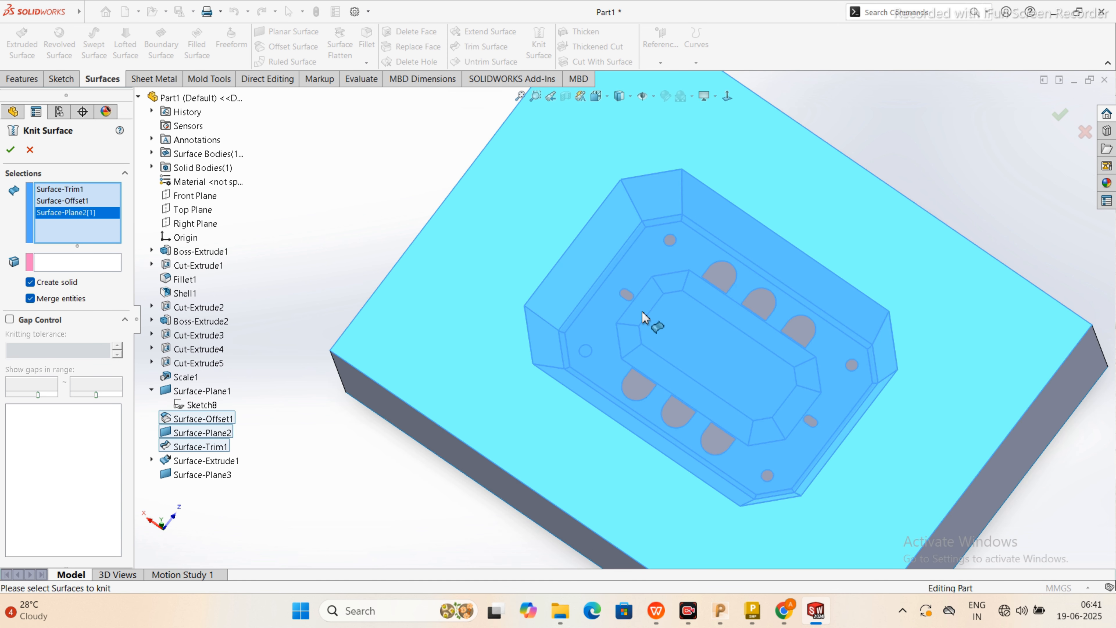
click(630, 299)
click(670, 241)
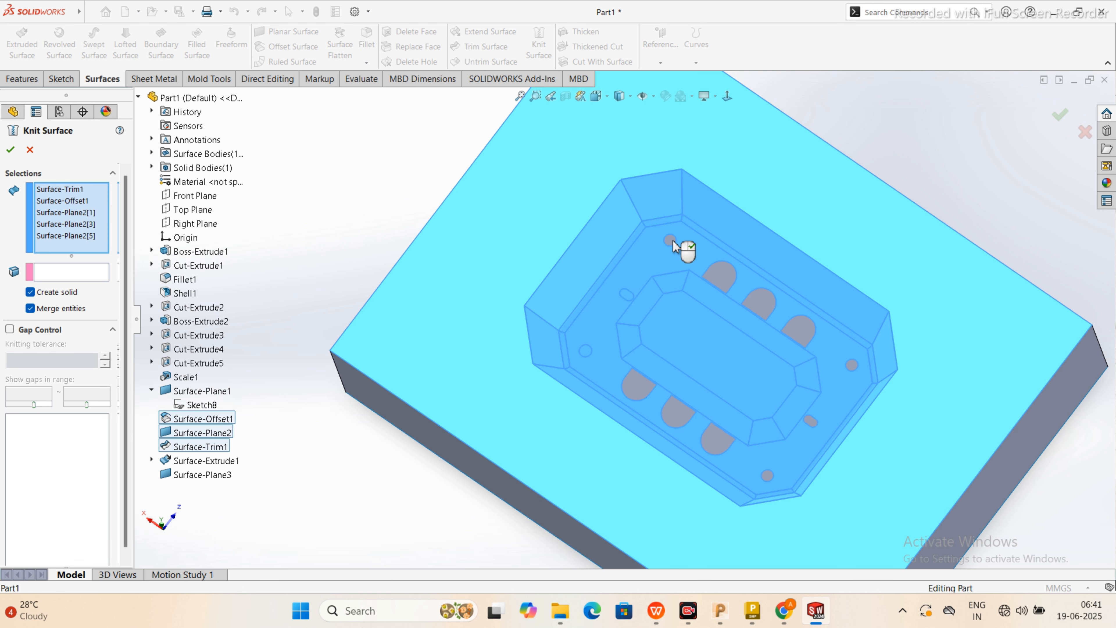
click(725, 281)
click(768, 313)
click(796, 332)
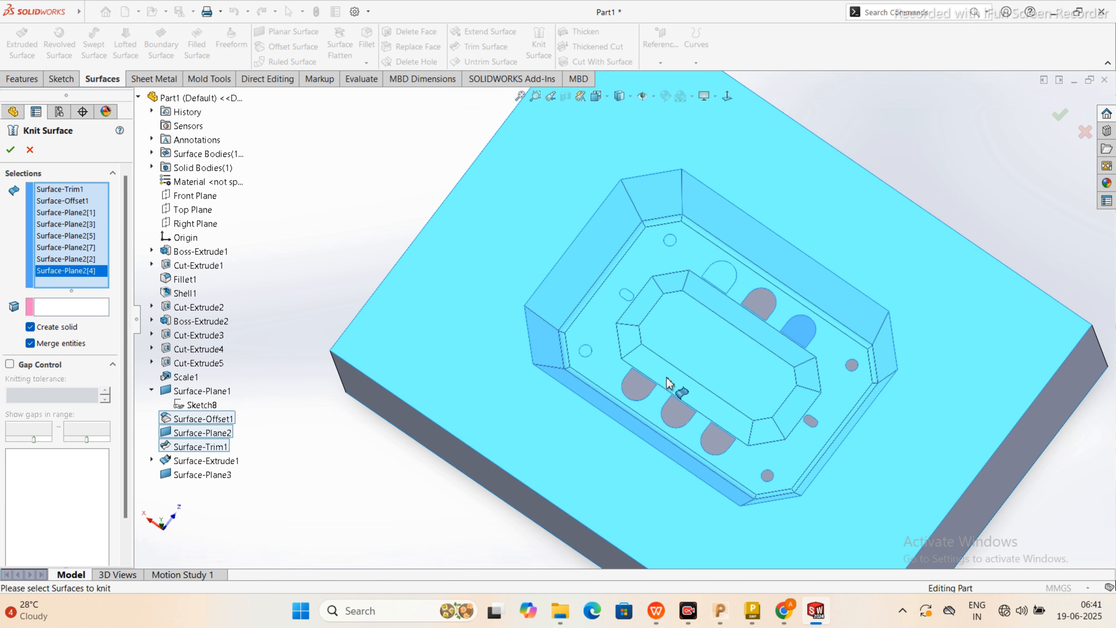
Step: Add the three D-shaped patches along the other long side to the knit
click(649, 392)
click(677, 409)
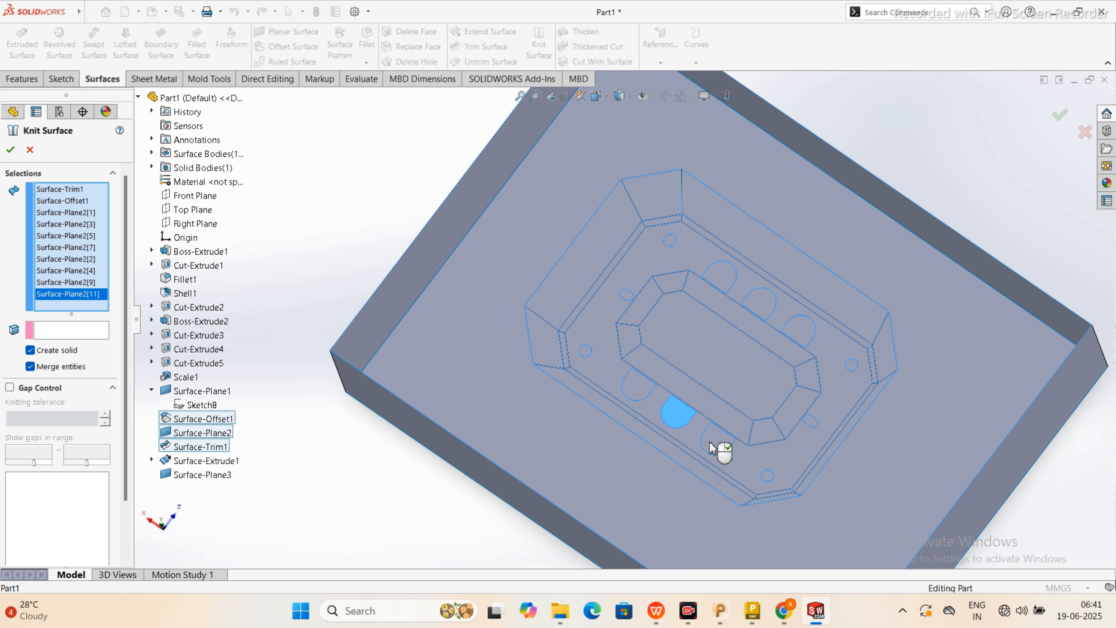
click(711, 443)
middle_drag(713, 447, 781, 353)
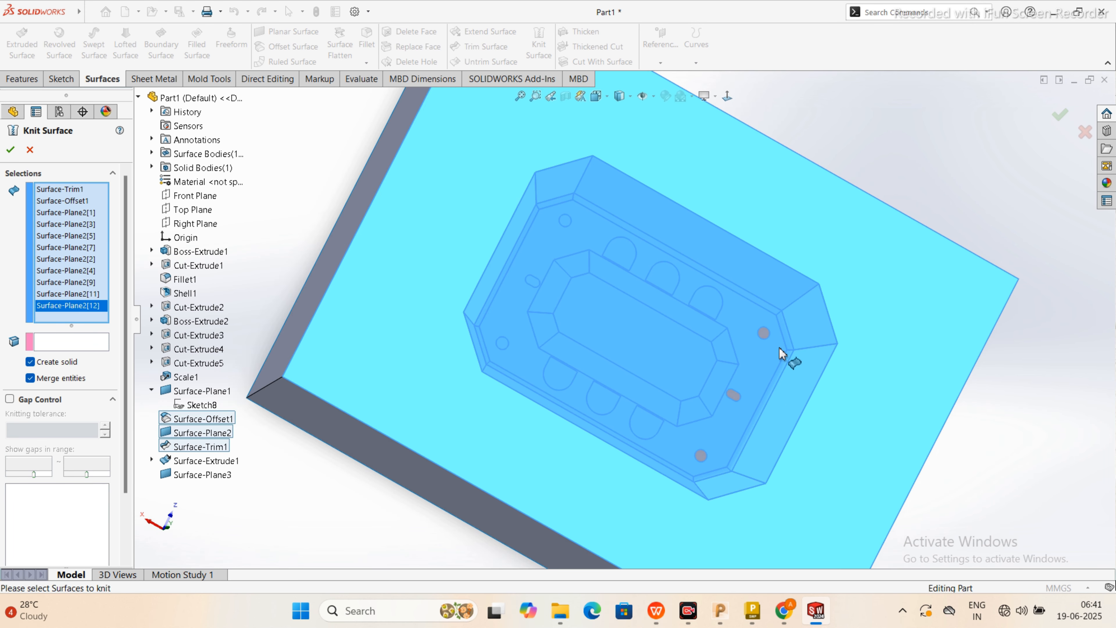
Step: Add the two round hole patches and the slot patch at the remaining short end to the knit
scroll(782, 353, down, 3)
click(742, 323)
click(701, 415)
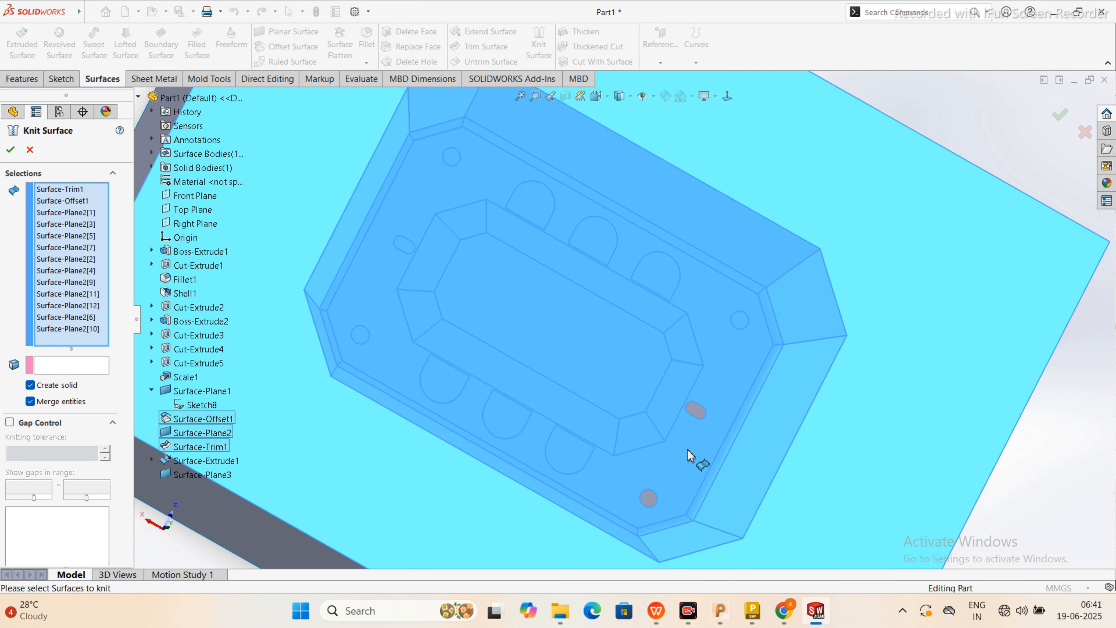
click(649, 498)
Step: Add the extruded side walls and the closing planar surface to the selection and knit everything into a solid
scroll(665, 502, up, 4)
click(822, 470)
middle_drag(783, 440, 685, 374)
click(615, 352)
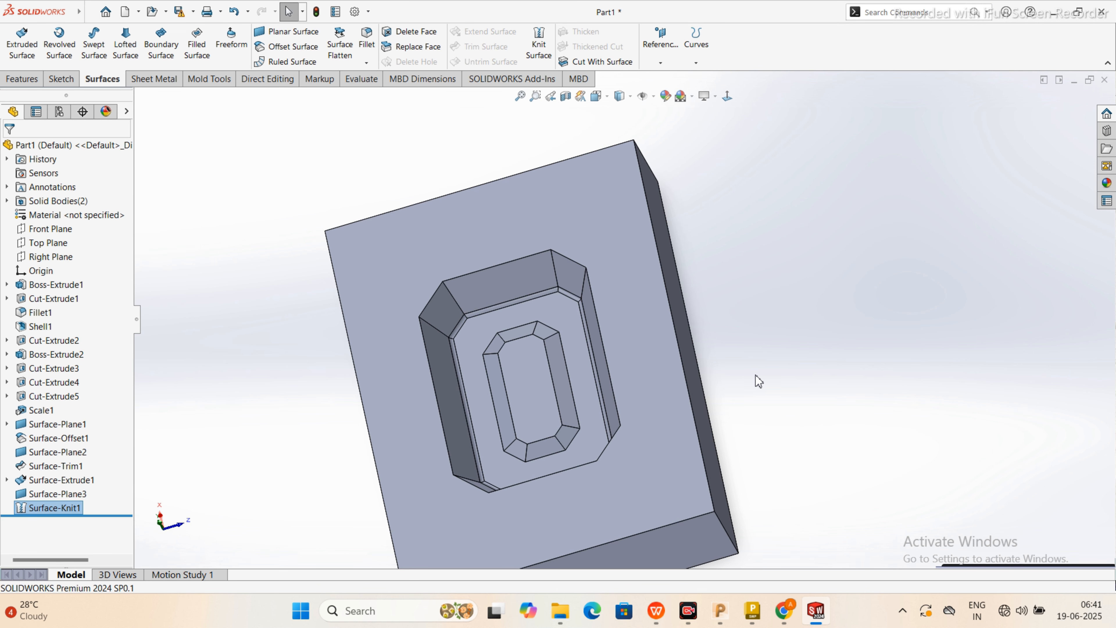
Step: Section the block at the Front Plane to examine its interior, and turn the section view off again
scroll(755, 379, up, 3)
middle_drag(755, 379, 591, 397)
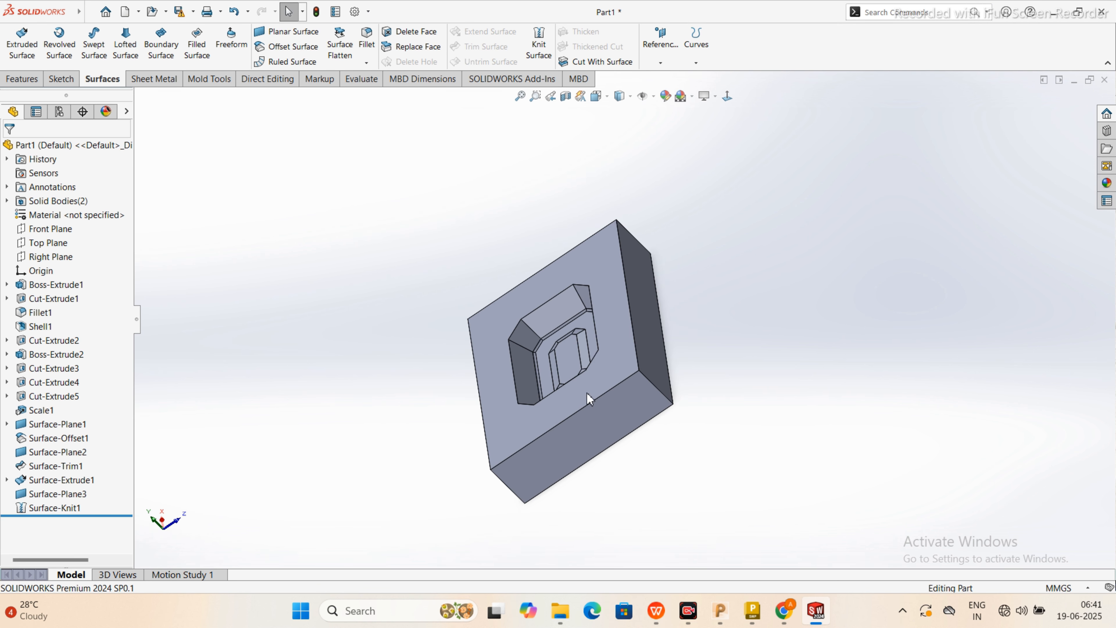
click(565, 96)
mouse_move(460, 369)
middle_down()
mouse_move(376, 401)
mouse_move(345, 360)
mouse_move(380, 425)
middle_up()
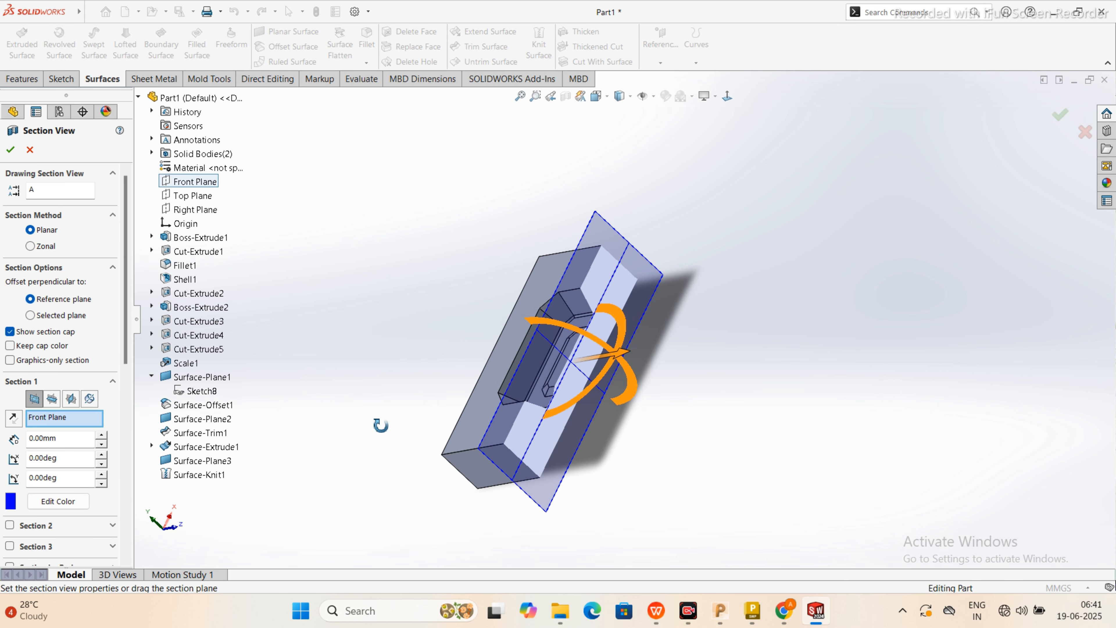
click(13, 154)
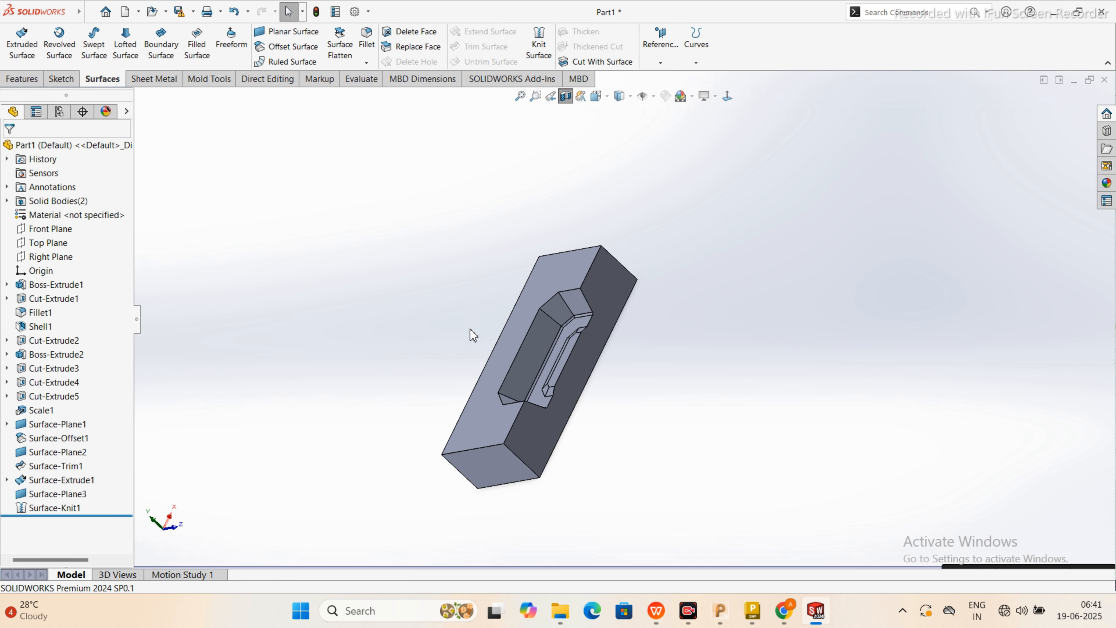
middle_drag(471, 332, 389, 374)
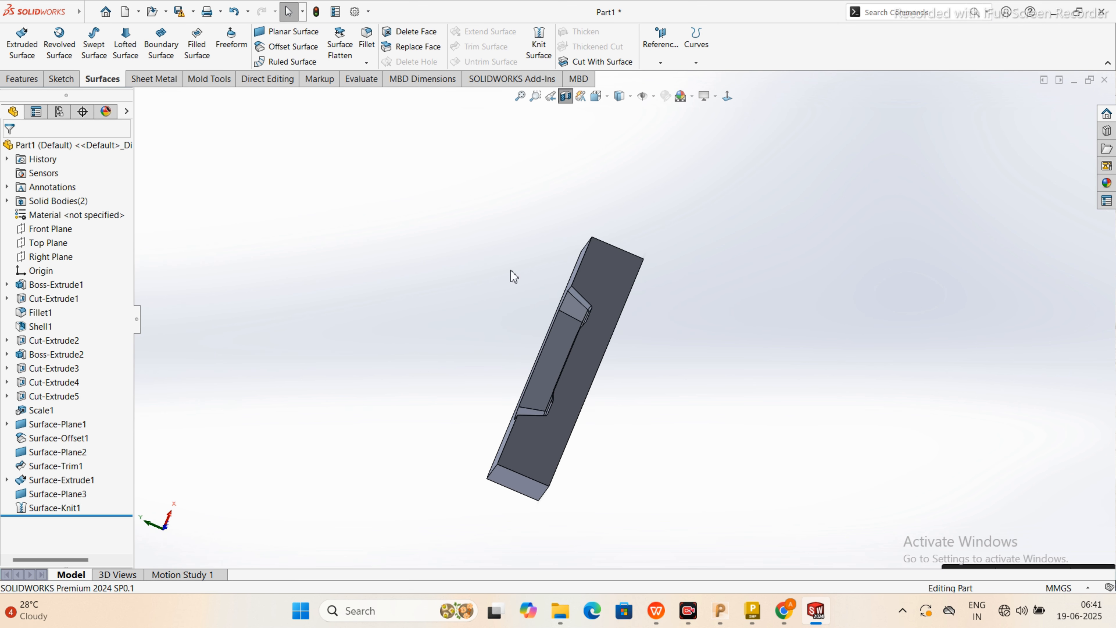
click(567, 100)
middle_drag(487, 266, 591, 284)
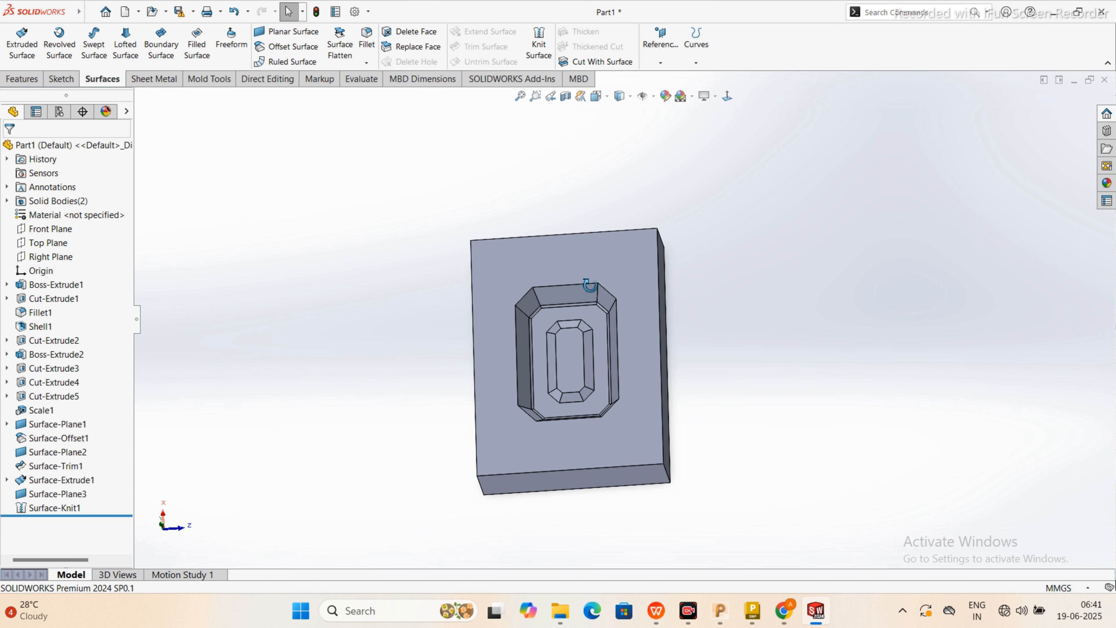
Step: Show the hidden Scale1 solid body and apply a green appearance to the whole body
click(7, 200)
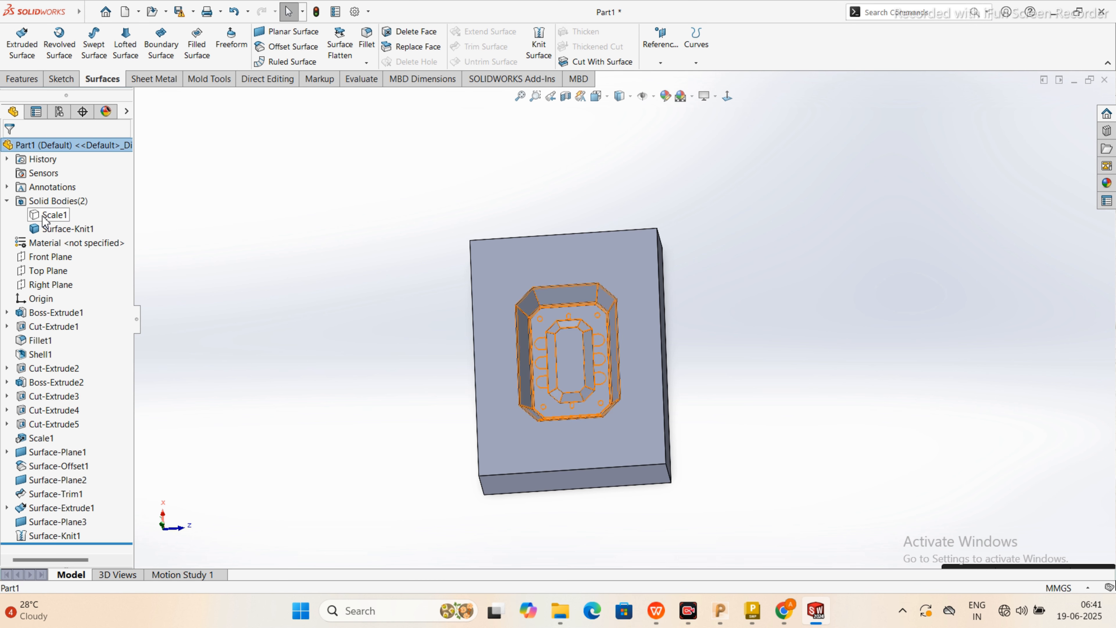
click(55, 214)
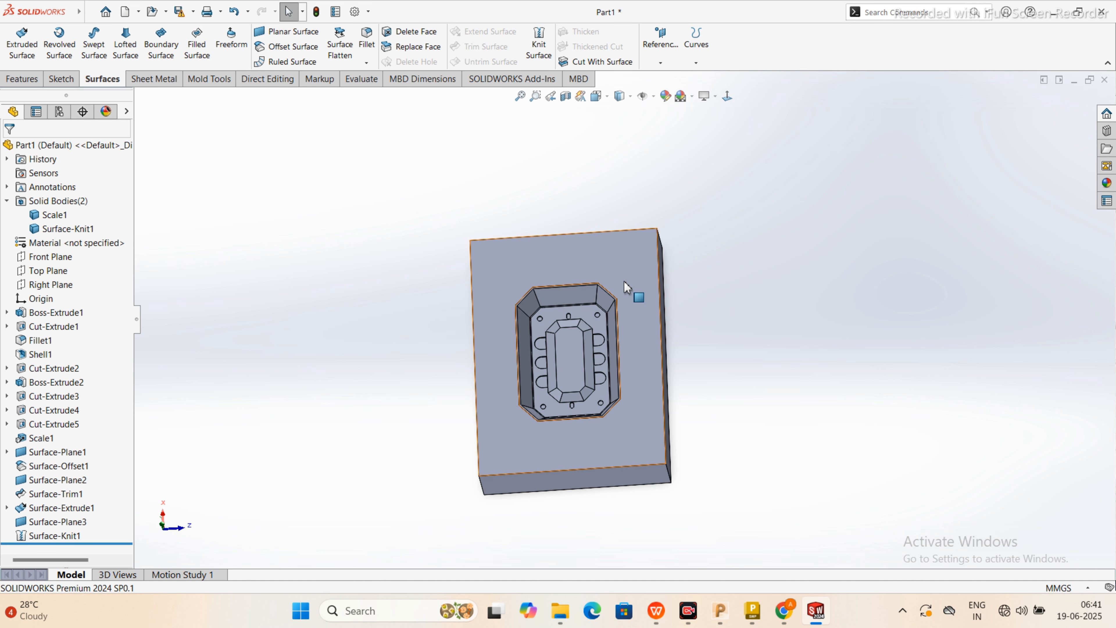
click(573, 296)
click(690, 245)
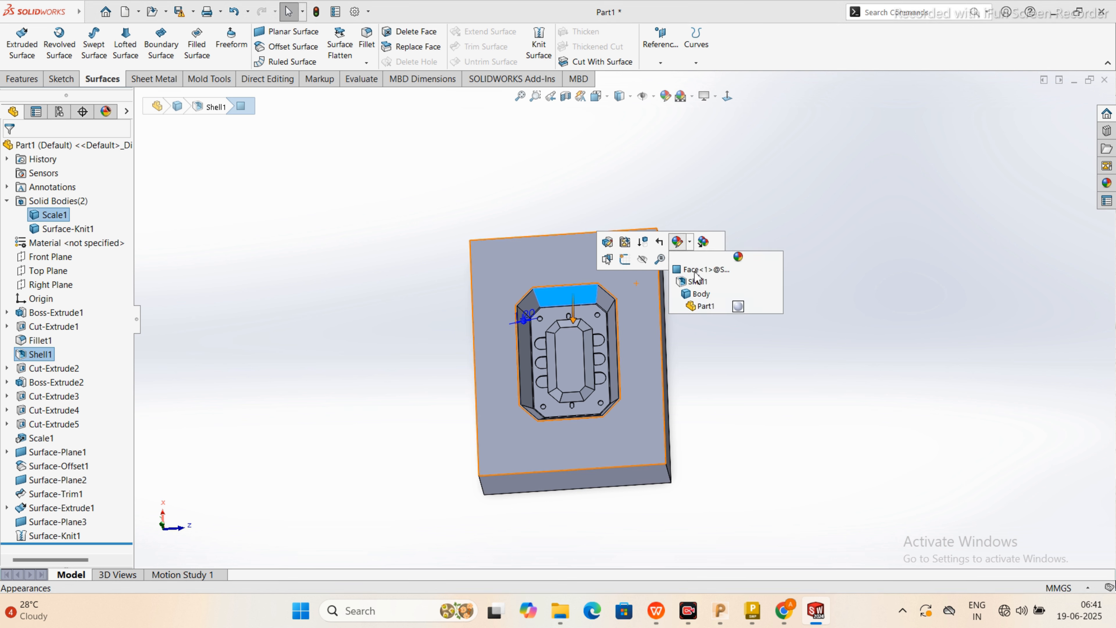
click(697, 294)
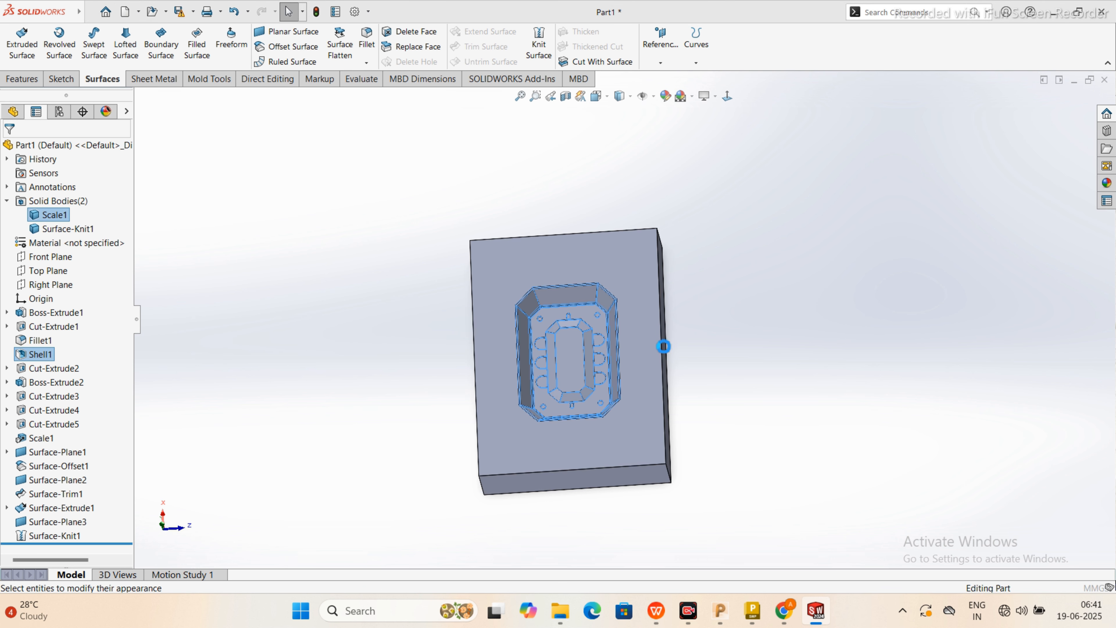
click(54, 533)
click(10, 146)
middle_drag(479, 290, 426, 275)
scroll(692, 301, down, 4)
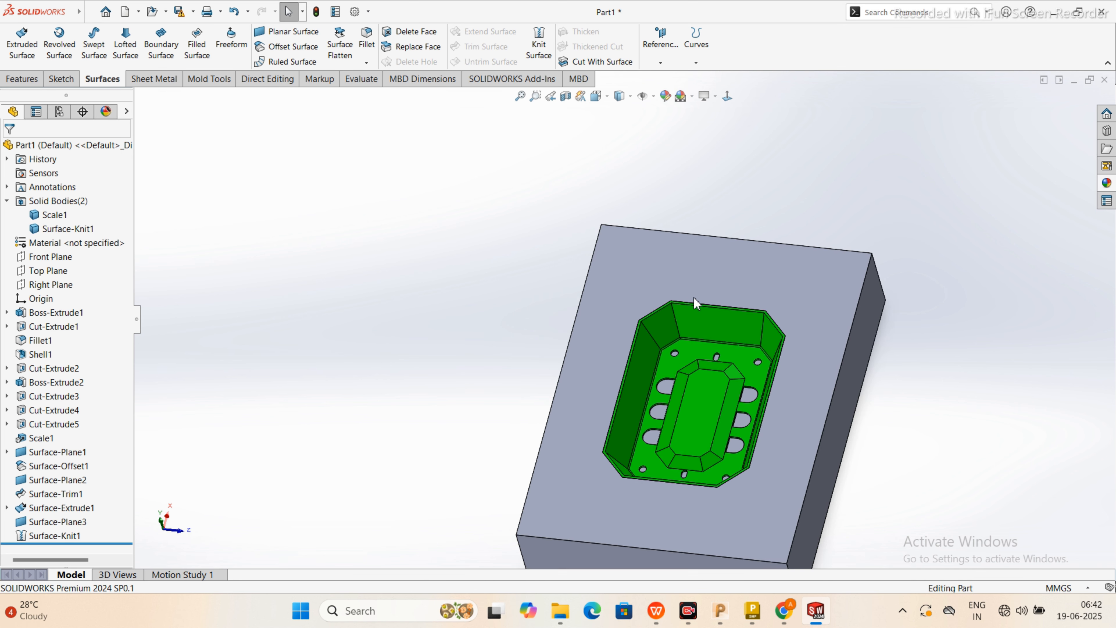
scroll(677, 299, up, 3)
scroll(680, 304, up, 2)
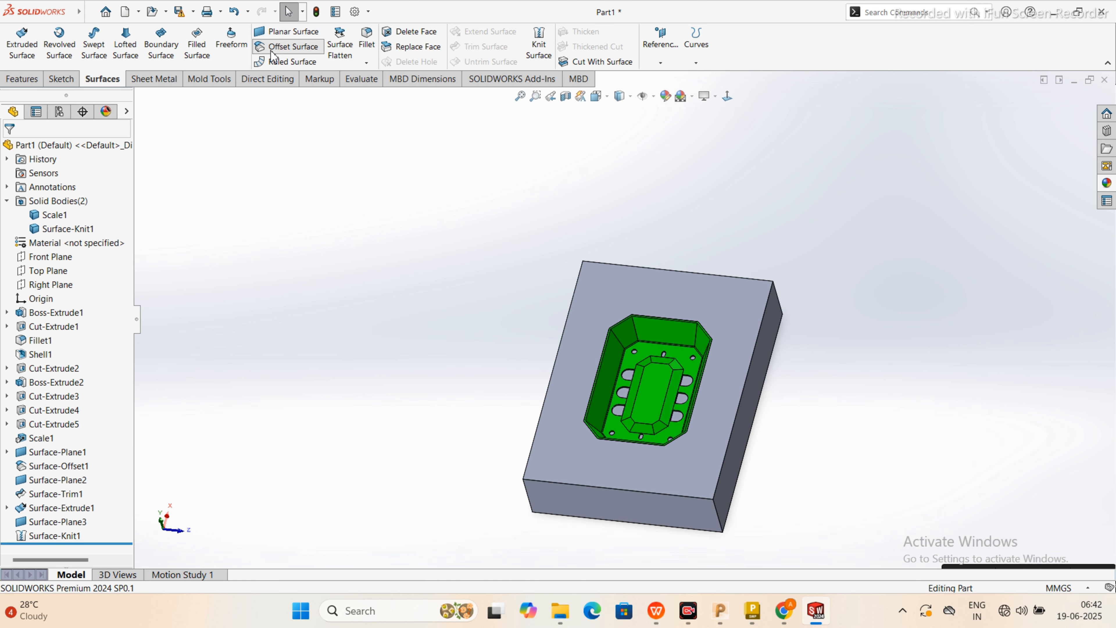
Step: Start a zero-distance offset surface of the green part's interior, selecting the floor and the inner walls along the long sides and one short end
click(292, 46)
scroll(616, 366, down, 5)
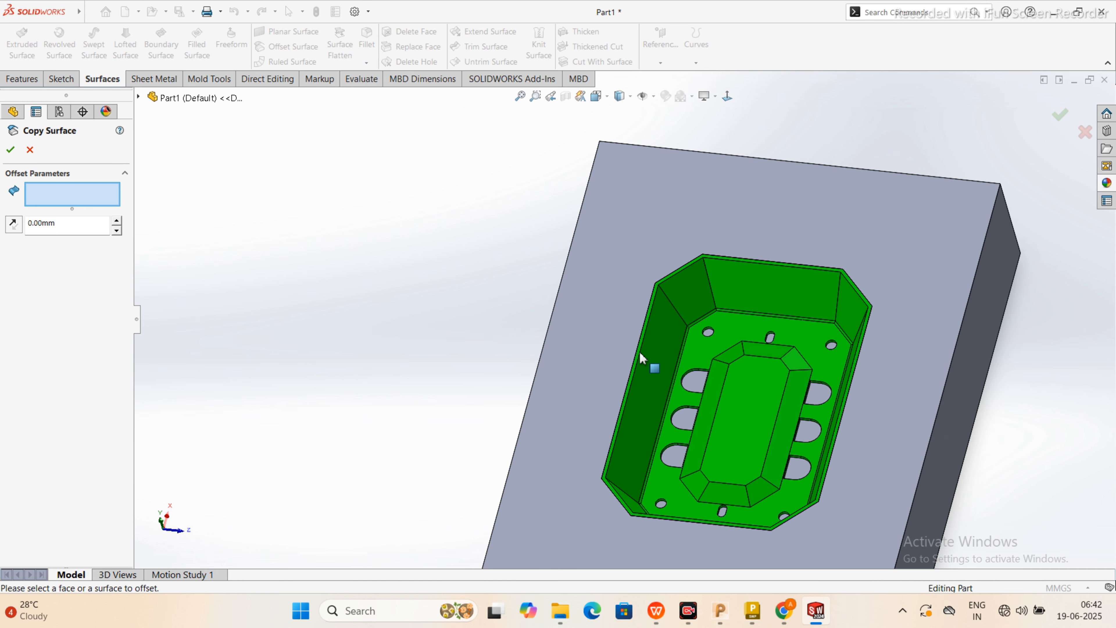
click(679, 340)
click(800, 251)
click(800, 251)
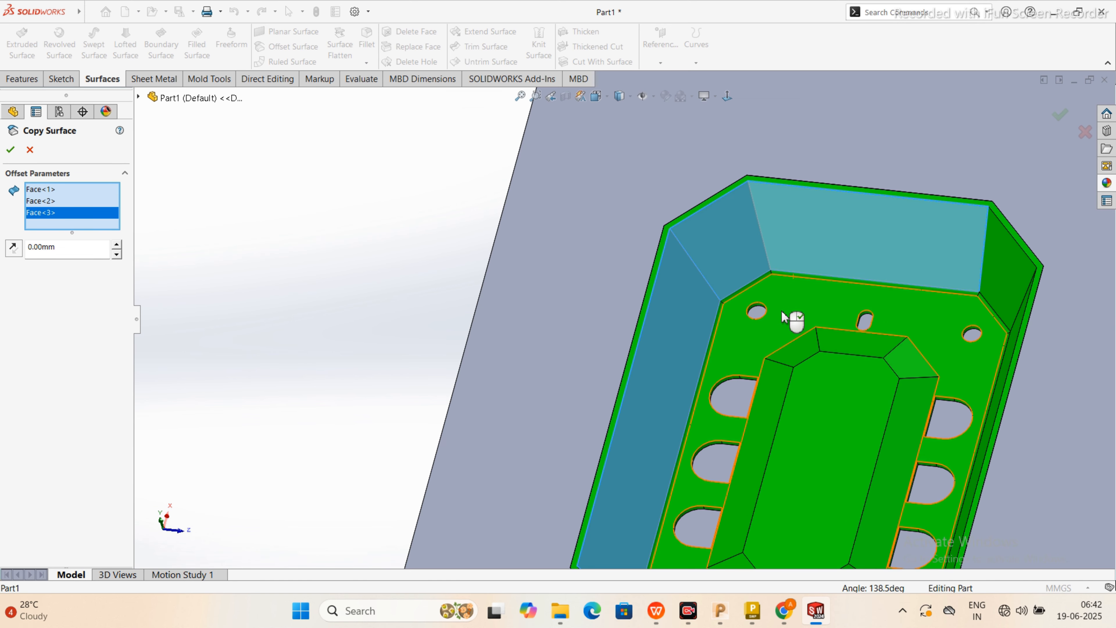
click(793, 316)
scroll(798, 321, up, 3)
click(892, 294)
click(904, 352)
Step: Add the narrow fillet faces between the floor and the already selected inner walls to the surface copy
scroll(895, 328, down, 8)
click(892, 334)
click(874, 308)
middle_drag(747, 330, 659, 334)
click(488, 338)
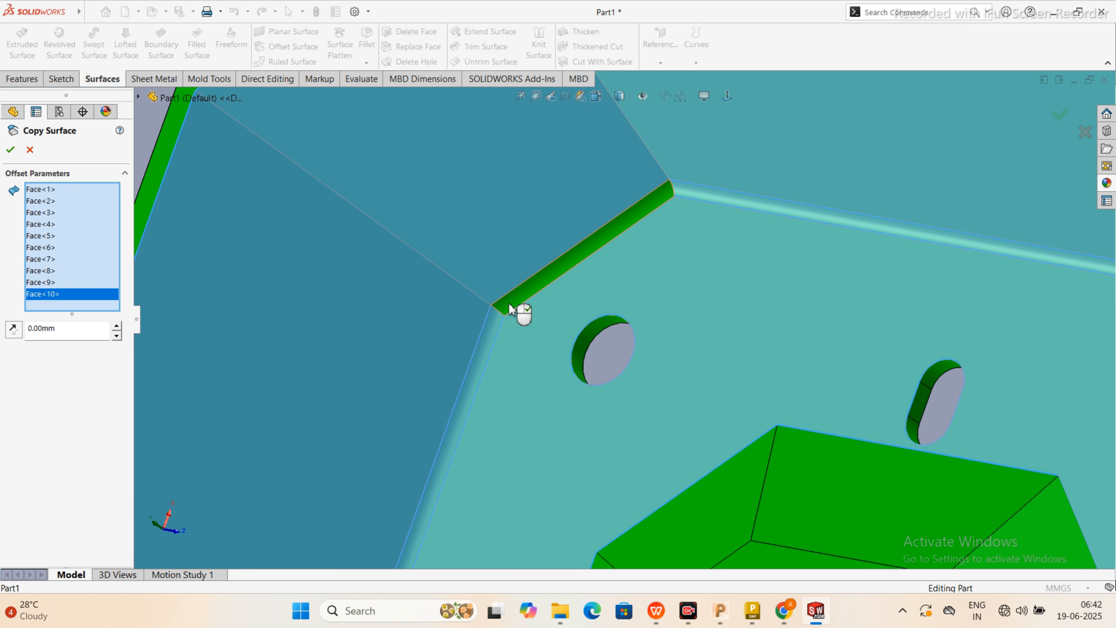
click(509, 304)
Step: Add the inner walls at the opposite short end and their floor fillets to the surface copy
scroll(510, 303, up, 8)
scroll(510, 308, up, 3)
middle_drag(544, 419, 569, 429)
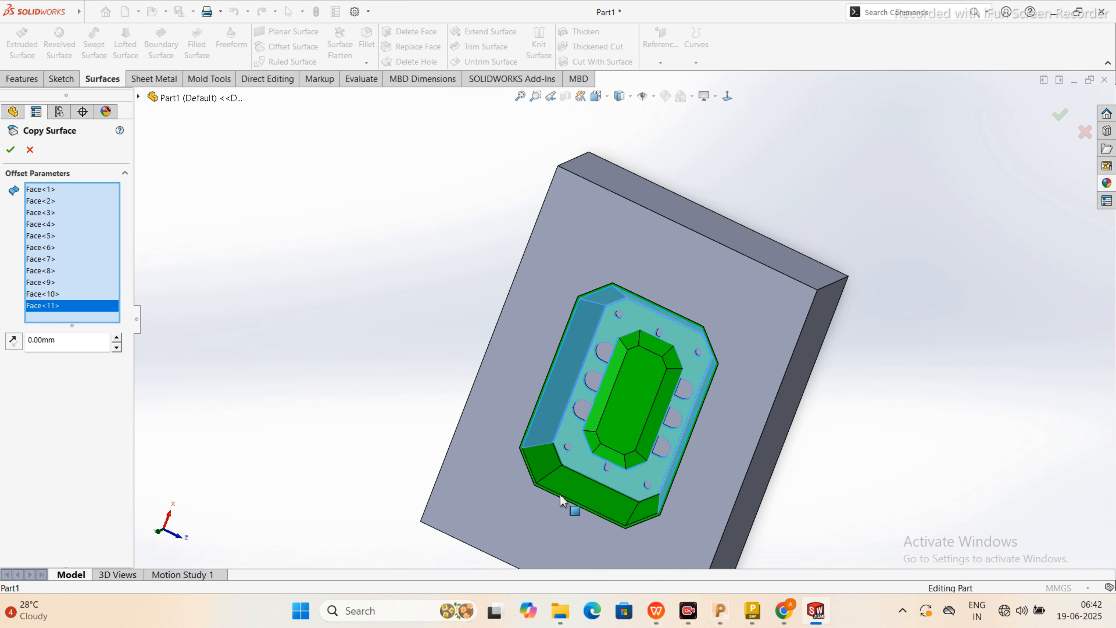
scroll(568, 429, down, 10)
click(591, 389)
click(655, 438)
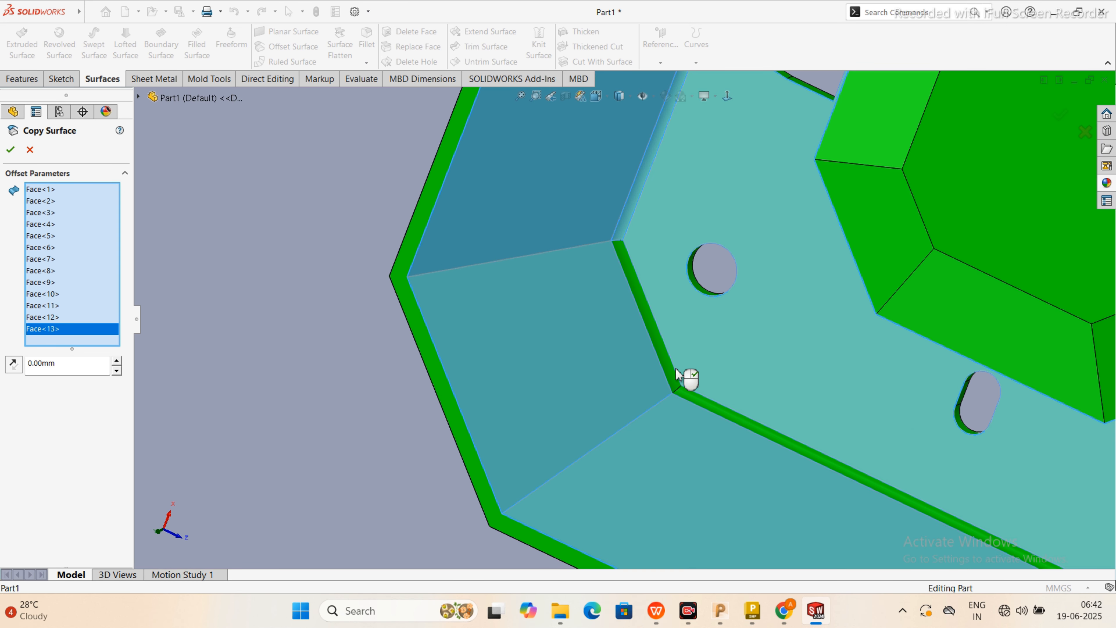
click(675, 381)
click(705, 402)
scroll(705, 402, up, 4)
click(835, 439)
click(870, 374)
Step: Add the walls of the two round corner holes and the small slot at one short end to the surface copy
scroll(791, 343, up, 6)
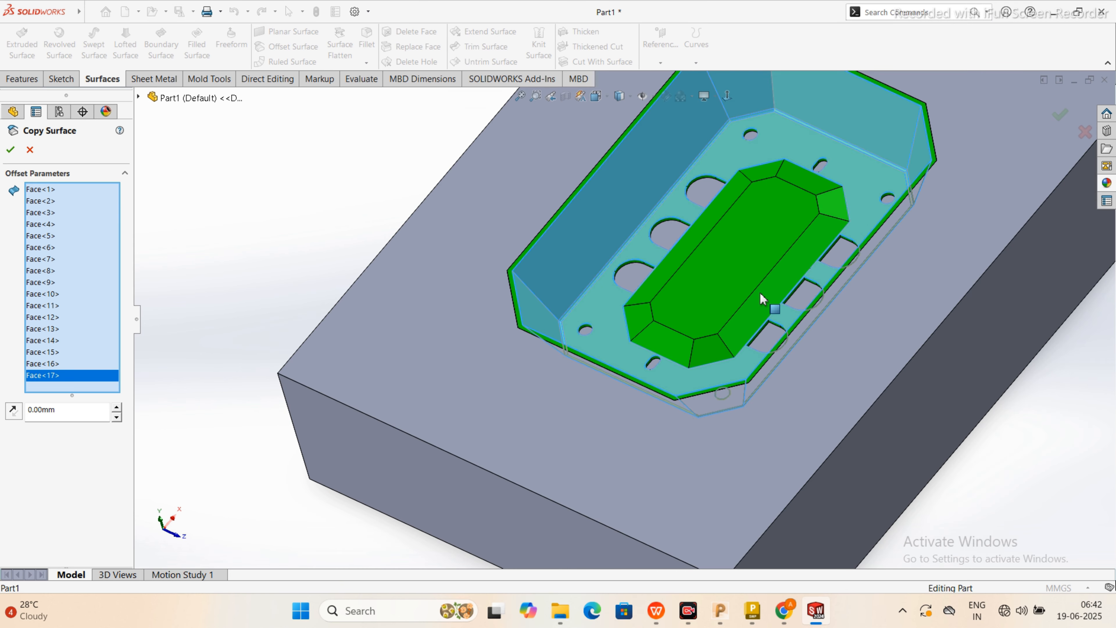
middle_drag(762, 299, 720, 174)
scroll(722, 175, down, 9)
click(692, 245)
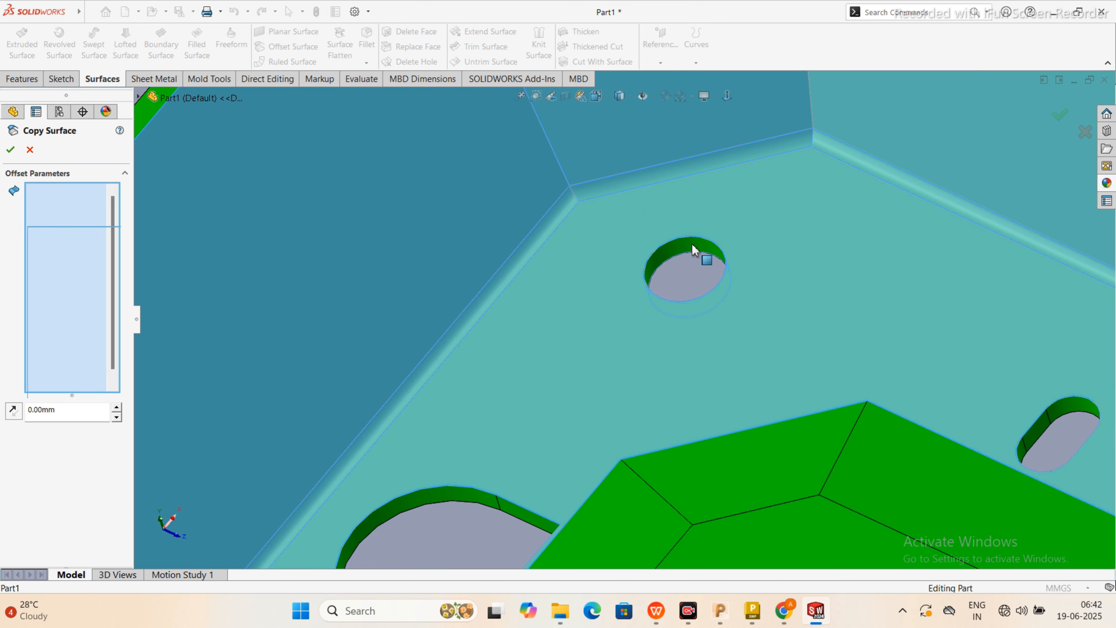
scroll(728, 297, up, 3)
scroll(828, 389, down, 5)
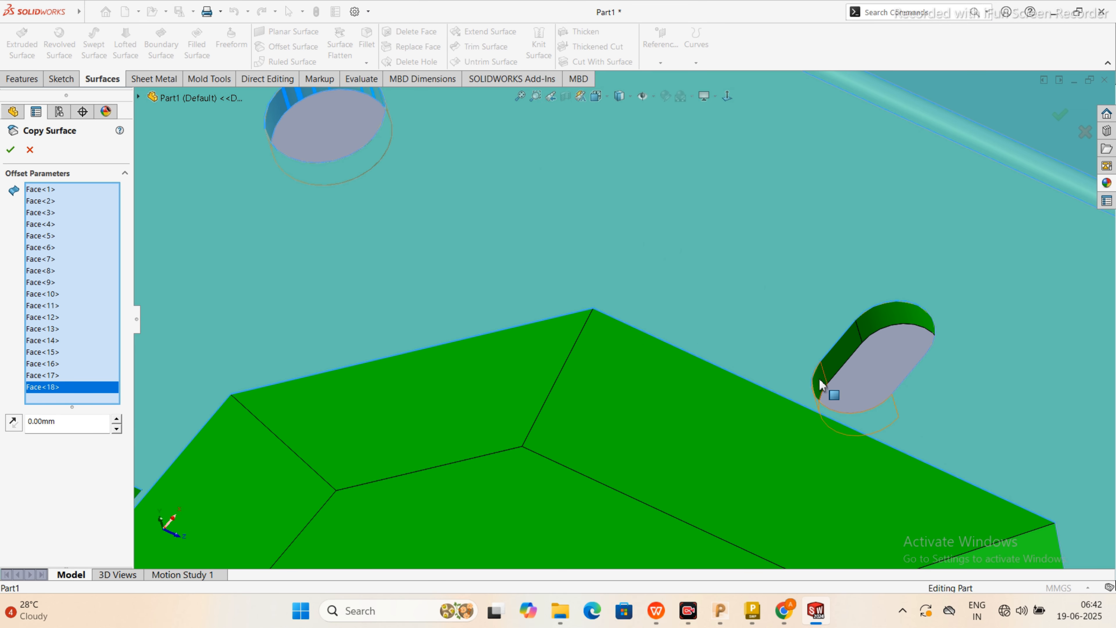
click(821, 384)
click(851, 347)
click(885, 324)
middle_drag(885, 324, 918, 360)
click(905, 373)
scroll(905, 373, up, 4)
click(591, 318)
Step: Add the flat, straight and curved walls of the first D-shaped opening on one long side to the surface copy
scroll(626, 348, up, 4)
middle_drag(648, 369, 703, 399)
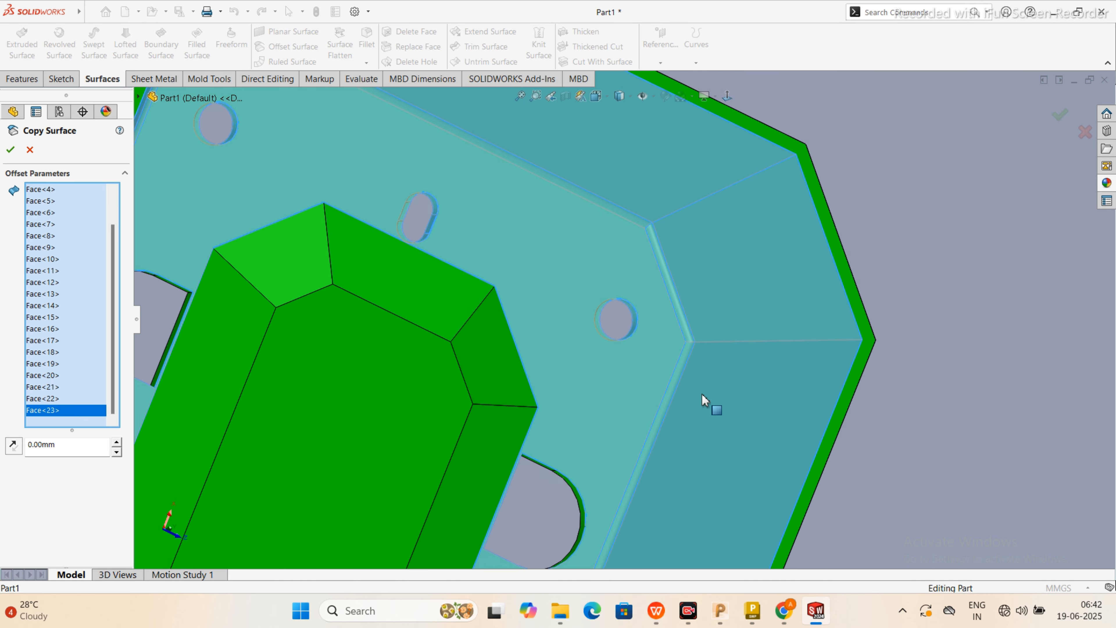
scroll(702, 395, up, 3)
scroll(589, 426, down, 5)
middle_drag(563, 356, 536, 280)
scroll(536, 280, down, 3)
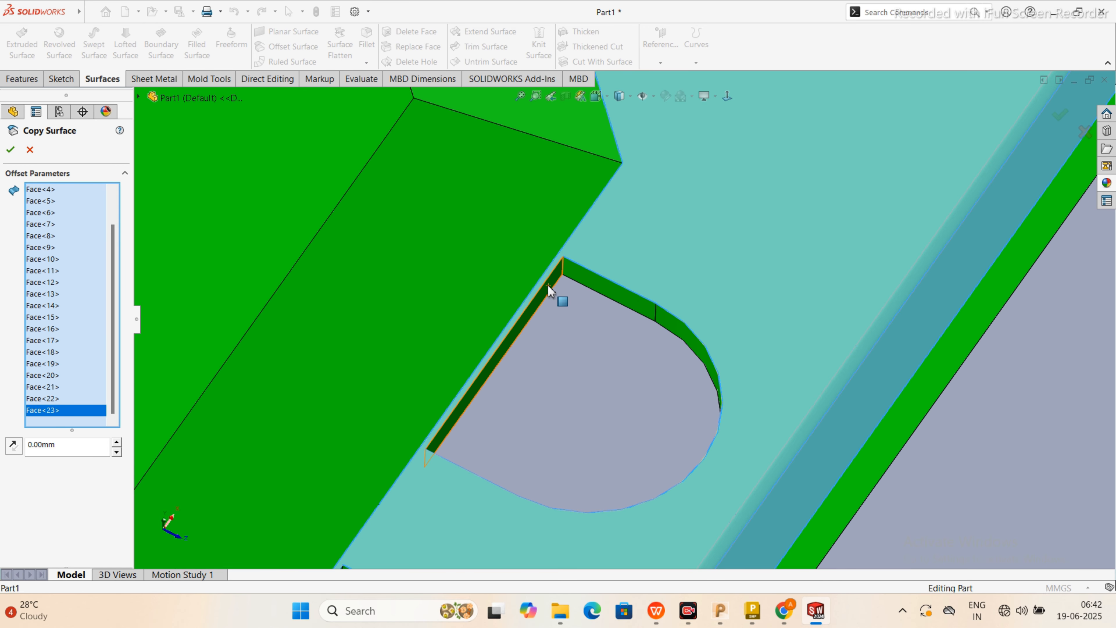
scroll(549, 286, down, 3)
click(549, 288)
click(618, 286)
click(774, 363)
middle_drag(765, 371, 721, 308)
click(615, 396)
Step: Add the walls of the middle D-shaped opening on the same long side to the surface copy
click(571, 334)
click(624, 308)
click(747, 418)
scroll(647, 498, up, 4)
scroll(583, 451, down, 6)
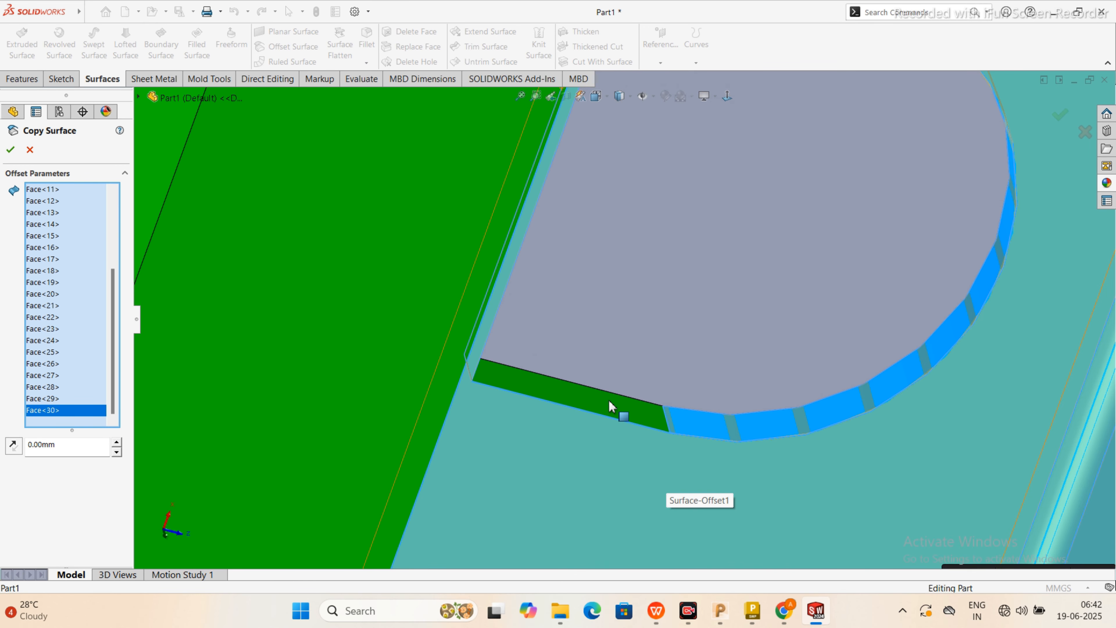
click(609, 407)
scroll(622, 420, up, 6)
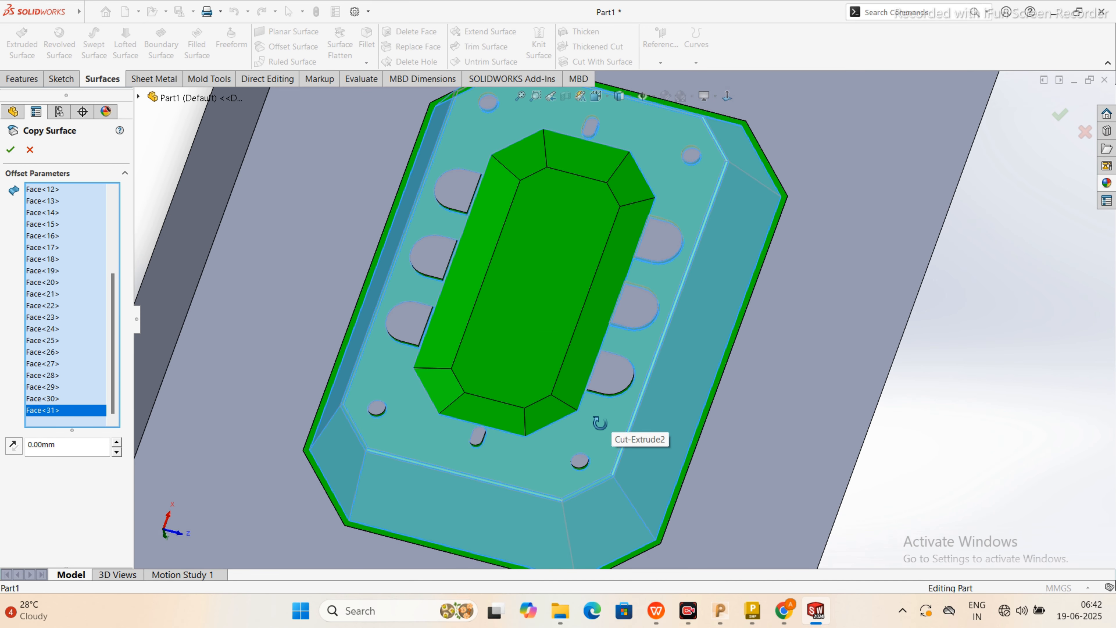
Step: Add the walls of the third D-shaped opening on that long side to the surface copy
middle_drag(619, 430, 575, 374)
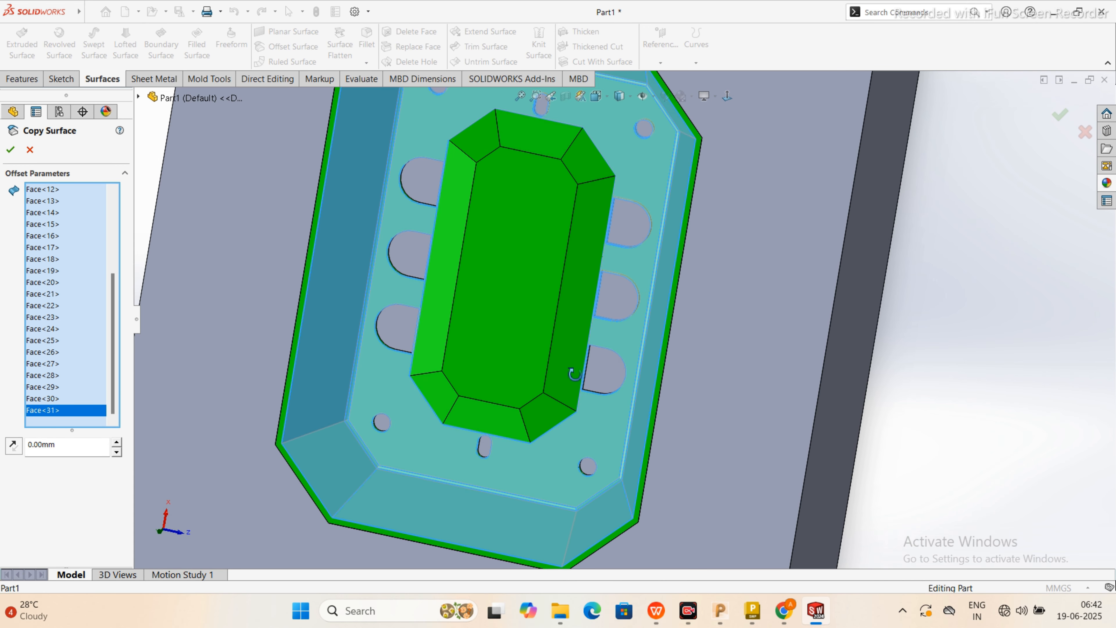
scroll(585, 379, down, 8)
click(613, 328)
click(626, 350)
click(659, 343)
click(677, 308)
Step: Add the walls of one round corner hole and of the small slot at the opposite short end to the surface copy
scroll(685, 290, up, 6)
scroll(703, 247, up, 3)
middle_drag(586, 352, 602, 413)
scroll(603, 419, down, 10)
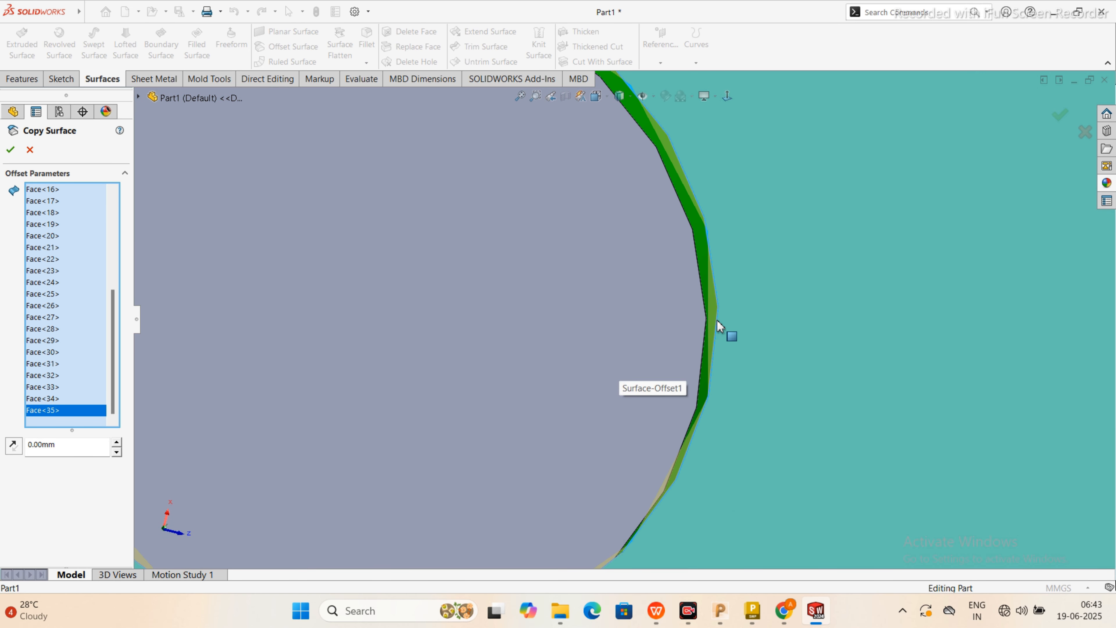
click(708, 260)
scroll(701, 274, up, 8)
scroll(692, 279, up, 6)
click(650, 255)
click(613, 374)
click(616, 502)
middle_drag(633, 347, 767, 382)
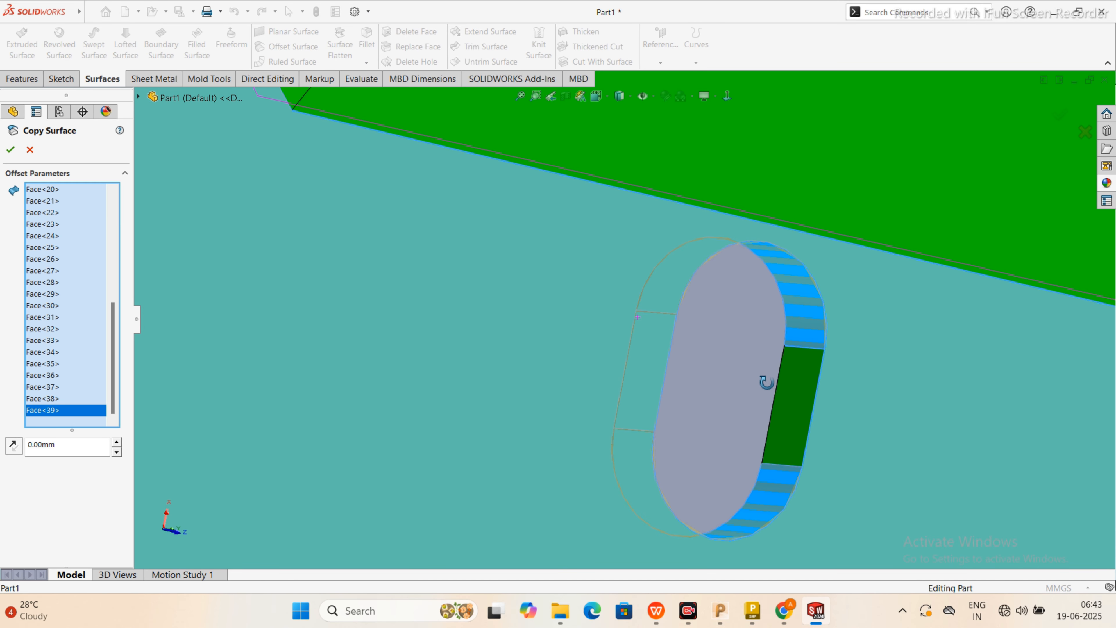
click(792, 405)
Step: Add the wall of the remaining round corner hole to the surface copy
scroll(792, 416, up, 4)
scroll(789, 412, up, 6)
middle_drag(627, 381, 484, 285)
scroll(449, 280, down, 4)
click(482, 302)
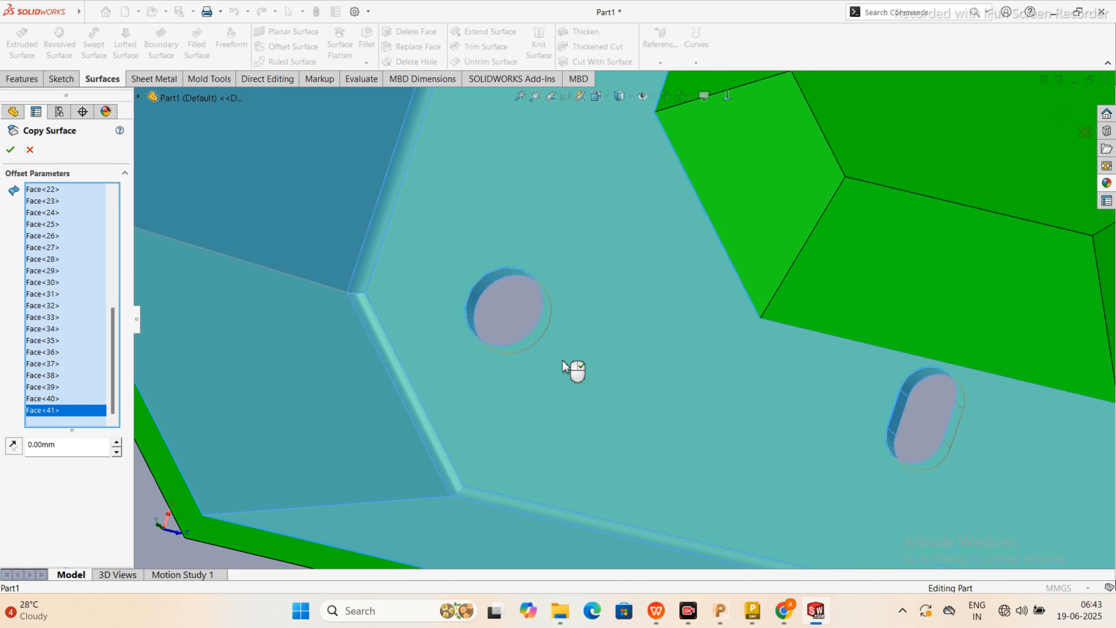
Step: Add the raised centre's top face, its long sloped sides and the sloped faces at one end to the surface copy
scroll(575, 373, up, 5)
scroll(667, 275, down, 3)
click(652, 332)
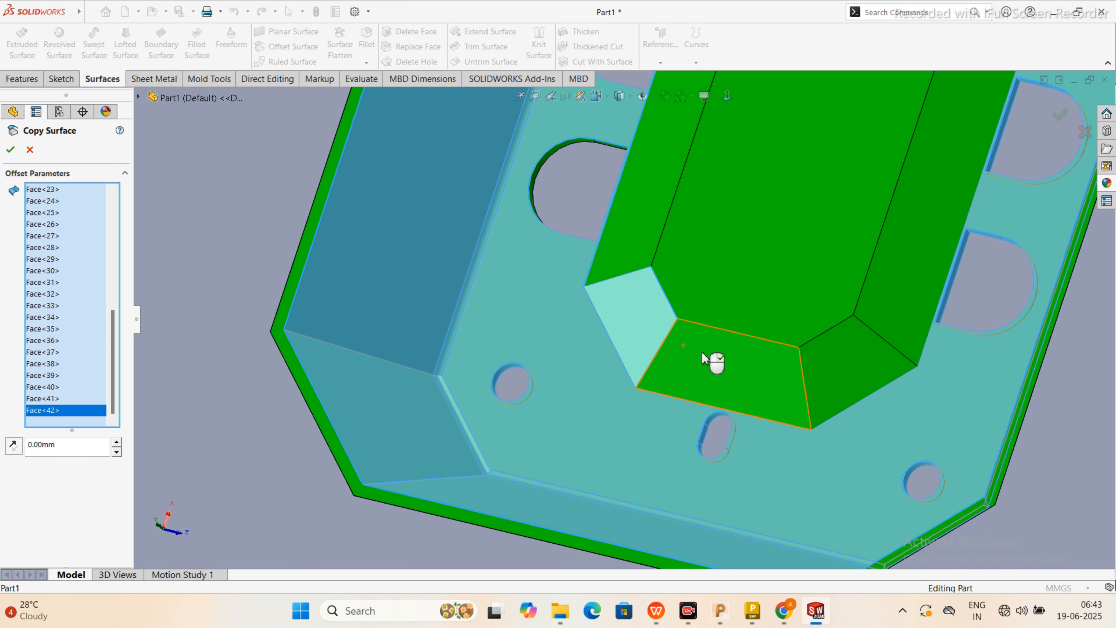
click(712, 362)
click(872, 367)
click(897, 308)
click(697, 273)
click(653, 251)
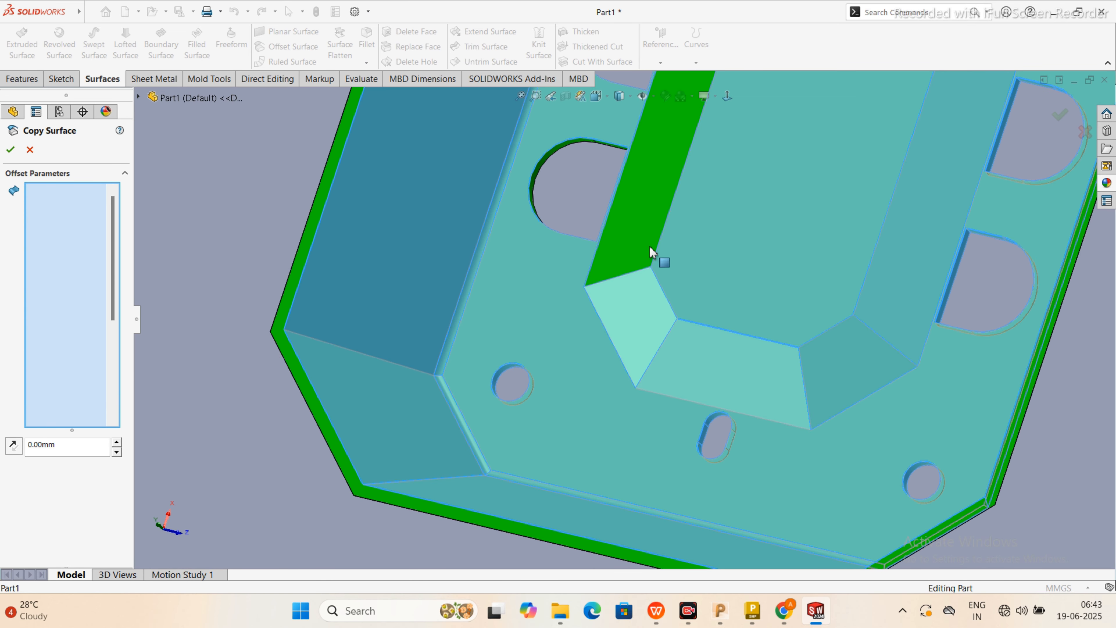
Step: Add the three sloped faces at the other end of the raised centre to the surface copy
scroll(663, 254, up, 5)
scroll(686, 184, down, 5)
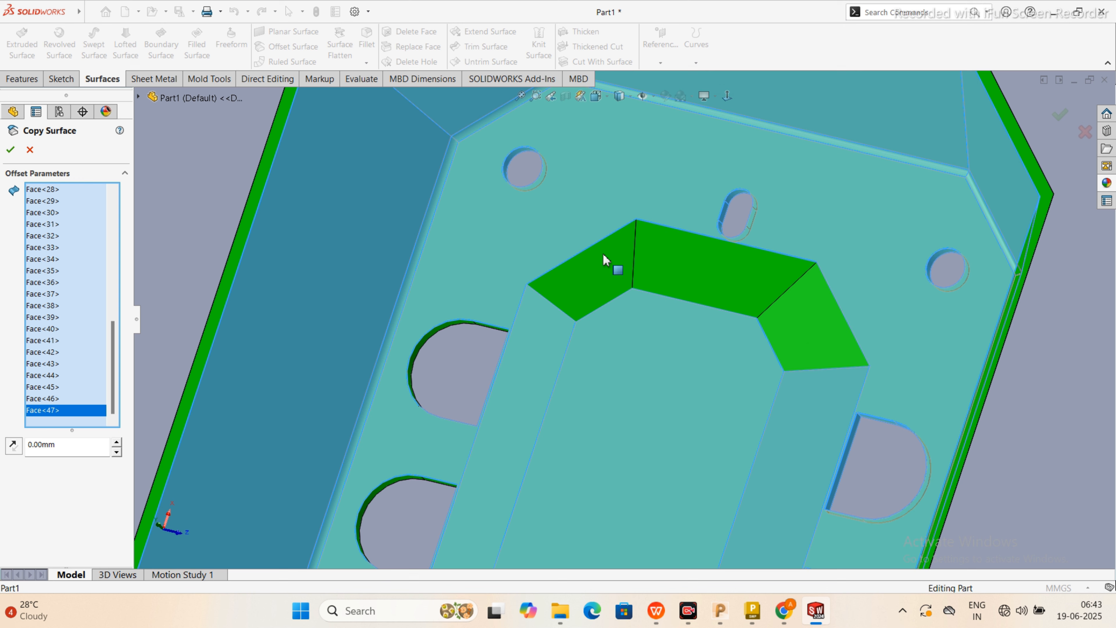
click(605, 257)
click(671, 261)
click(791, 326)
Step: Add the walls of the first D-shaped opening on the remaining long side to the surface copy
scroll(499, 319, down, 5)
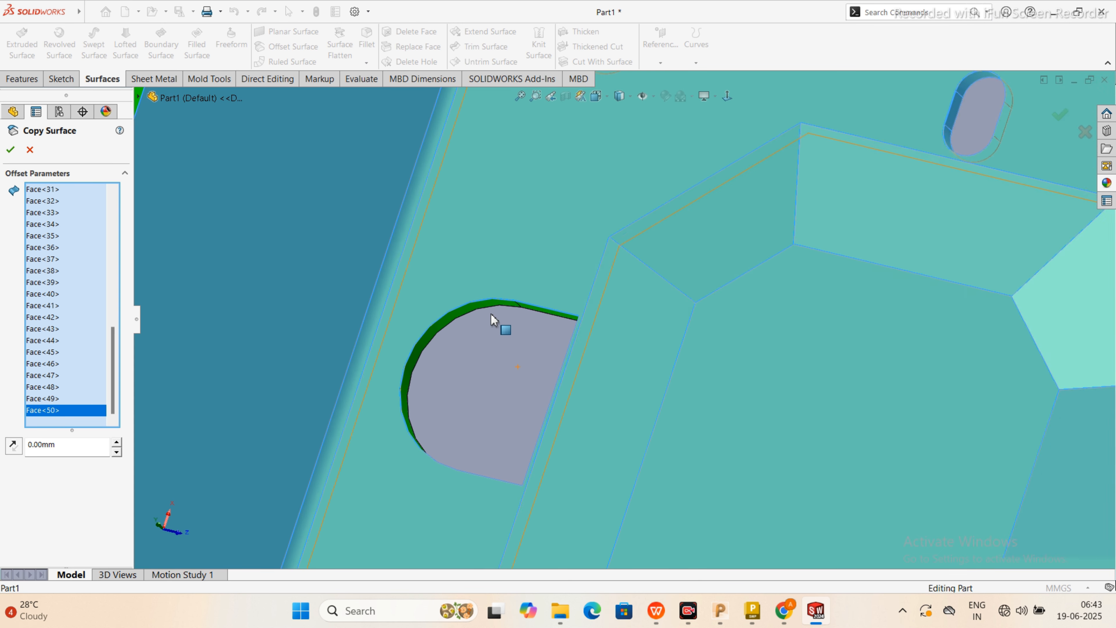
click(593, 300)
click(617, 306)
middle_drag(619, 307, 698, 375)
click(762, 398)
scroll(770, 404, up, 8)
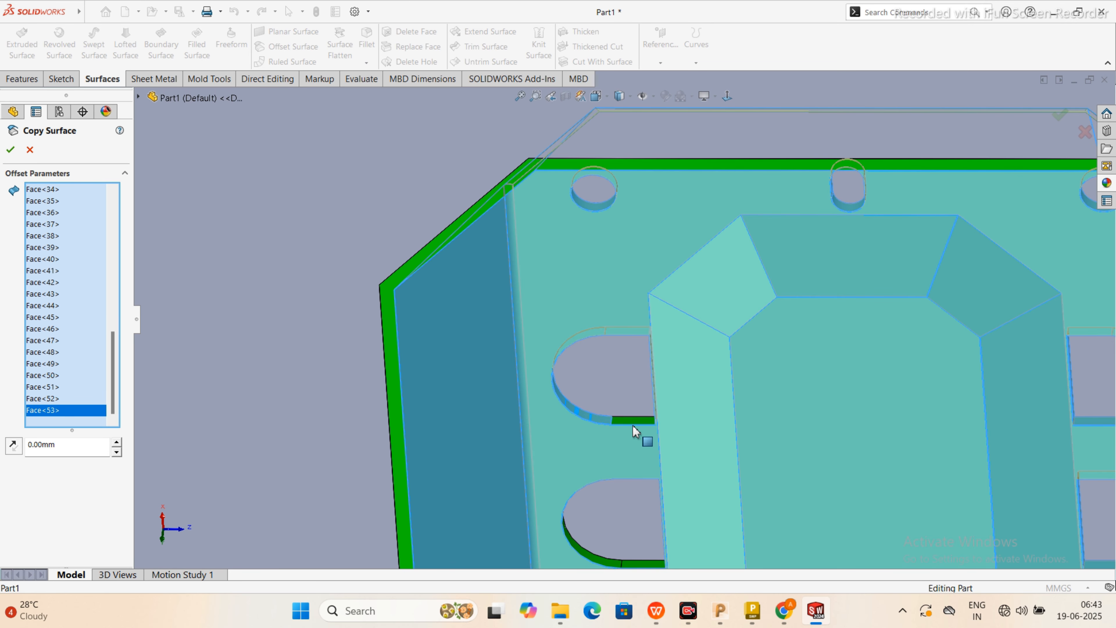
click(632, 421)
Step: Add the walls of the middle D-shaped opening on the remaining long side to the surface copy
scroll(632, 449, up, 2)
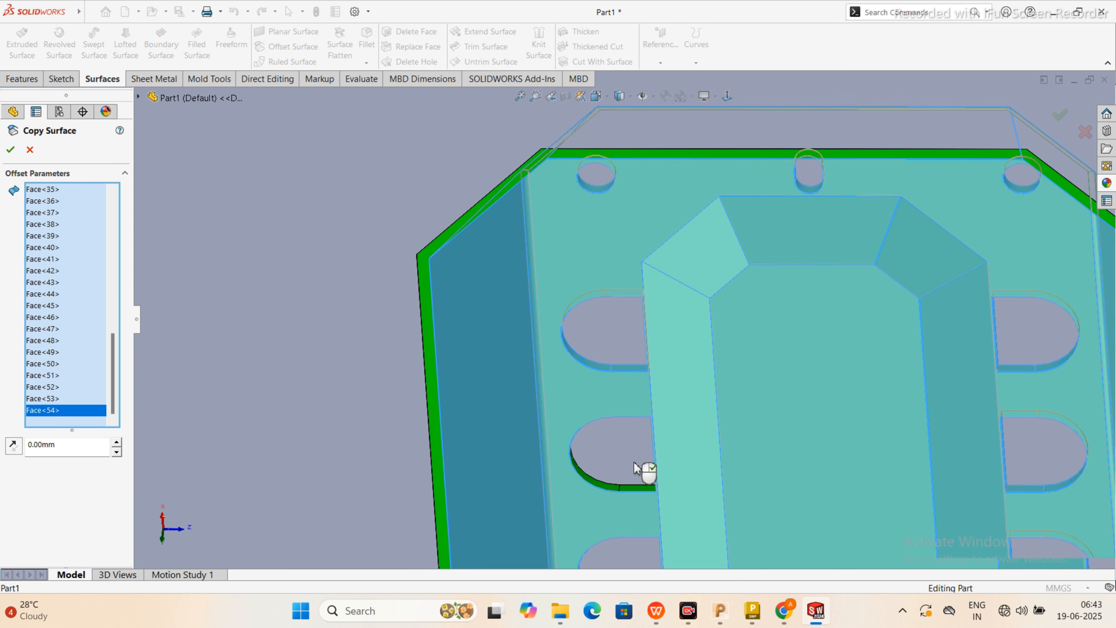
scroll(638, 479, down, 4)
click(624, 480)
middle_drag(583, 481, 666, 332)
click(632, 316)
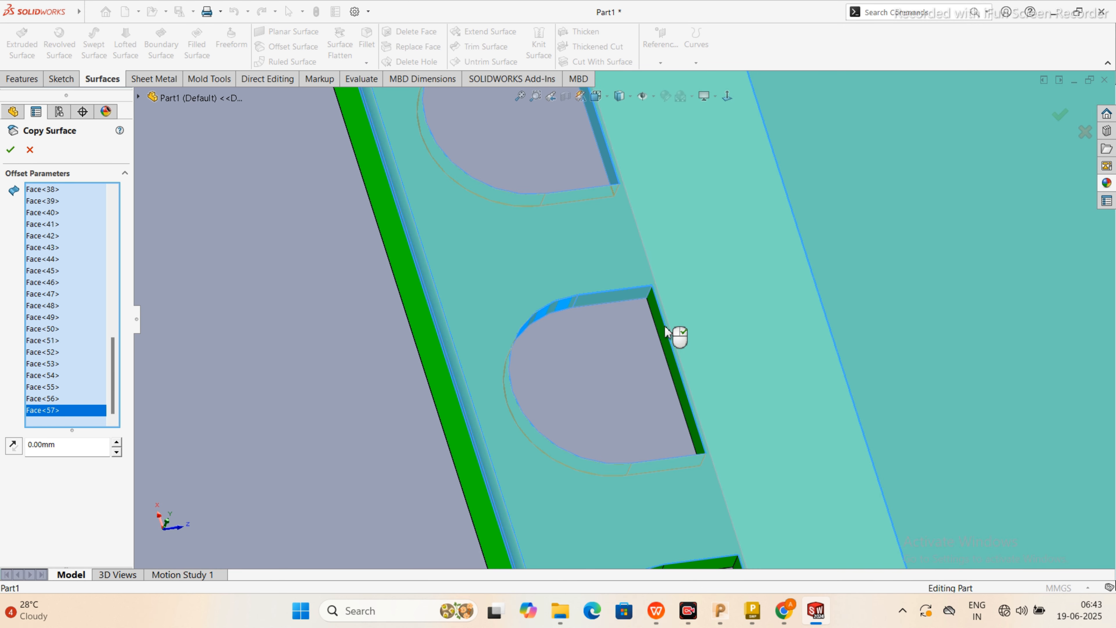
click(662, 338)
Step: Add the last D-shaped opening's walls to the selection and create the offset surface at 0.00 mm
scroll(673, 344, up, 5)
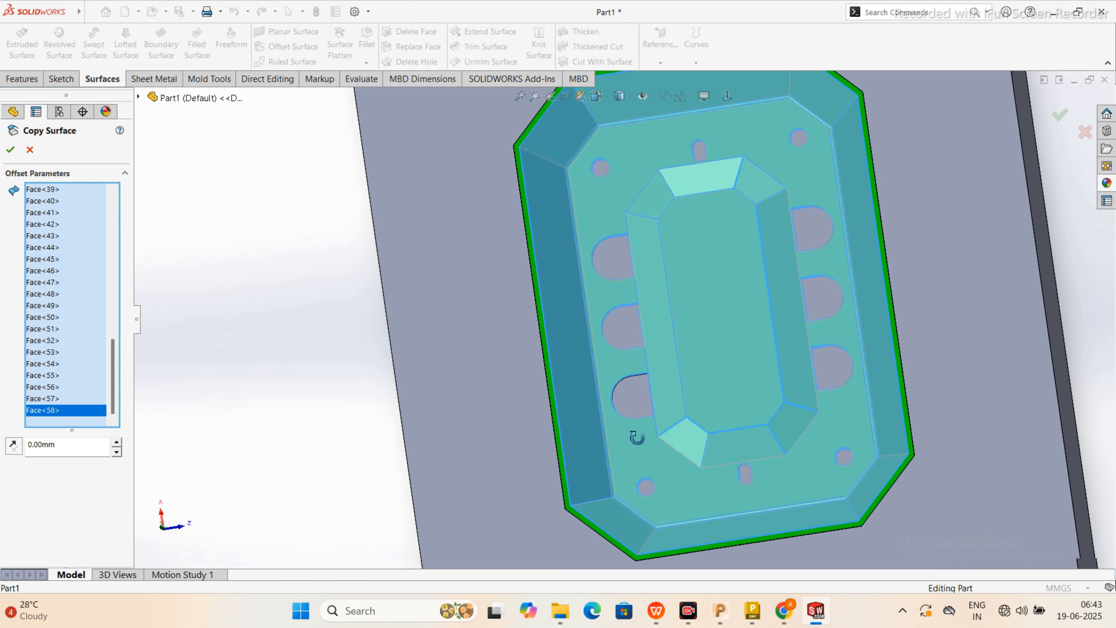
scroll(632, 376, down, 8)
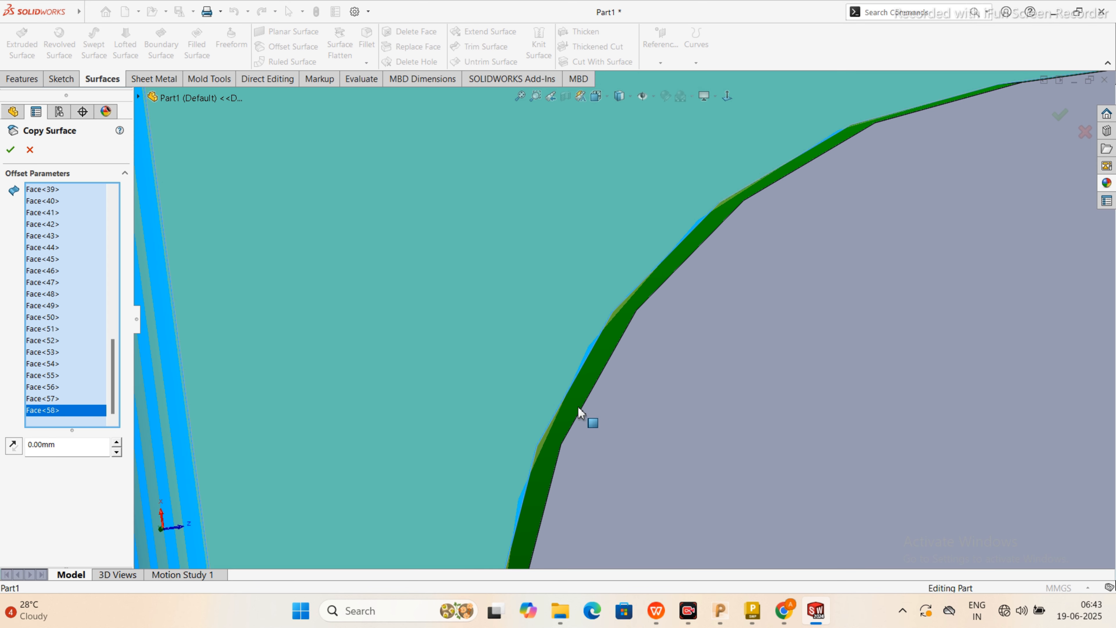
click(579, 409)
scroll(578, 409, up, 4)
middle_drag(659, 360, 756, 268)
click(853, 201)
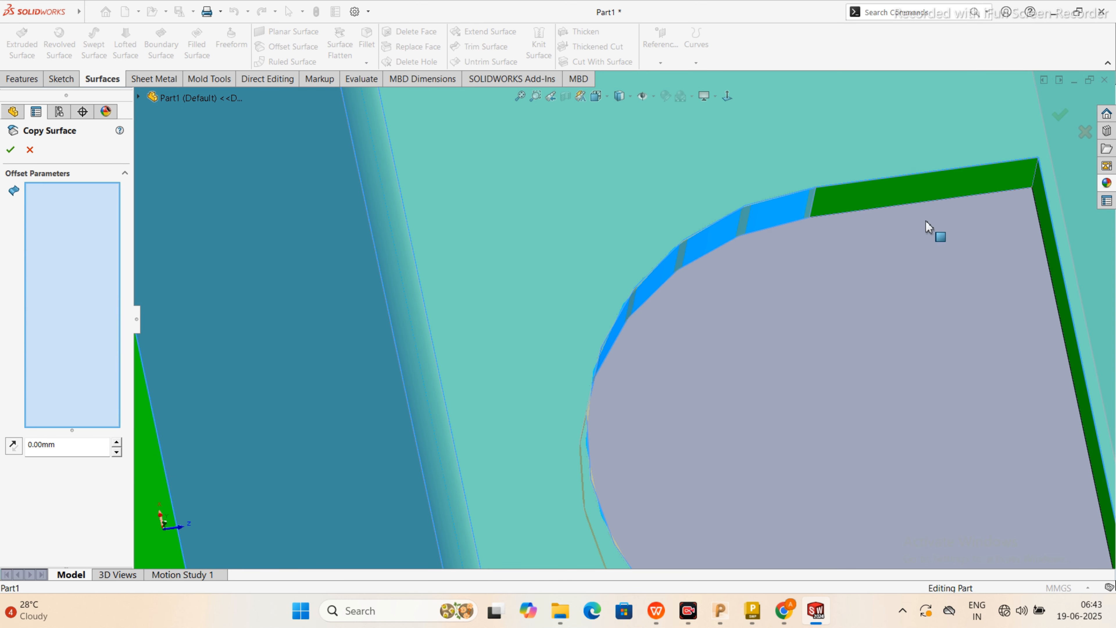
click(1053, 267)
scroll(1044, 276, up, 5)
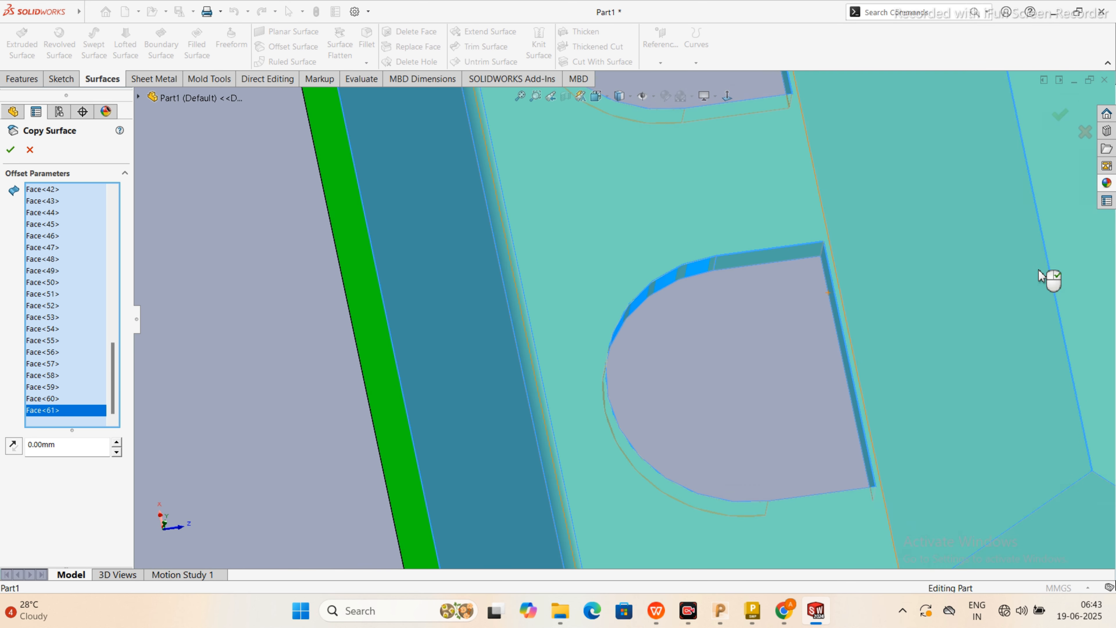
middle_drag(875, 325, 804, 470)
click(782, 420)
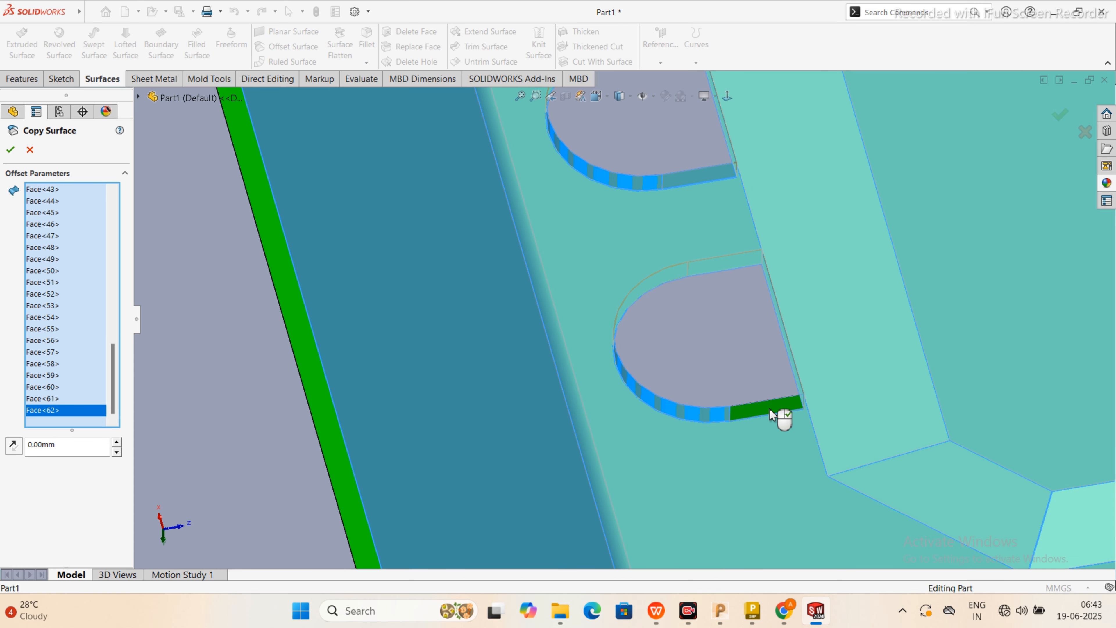
scroll(779, 418, up, 5)
middle_drag(780, 417, 861, 312)
scroll(740, 318, up, 5)
click(11, 150)
Step: Hide both solid bodies, leaving only the copied interior surface displayed
click(58, 215)
click(83, 189)
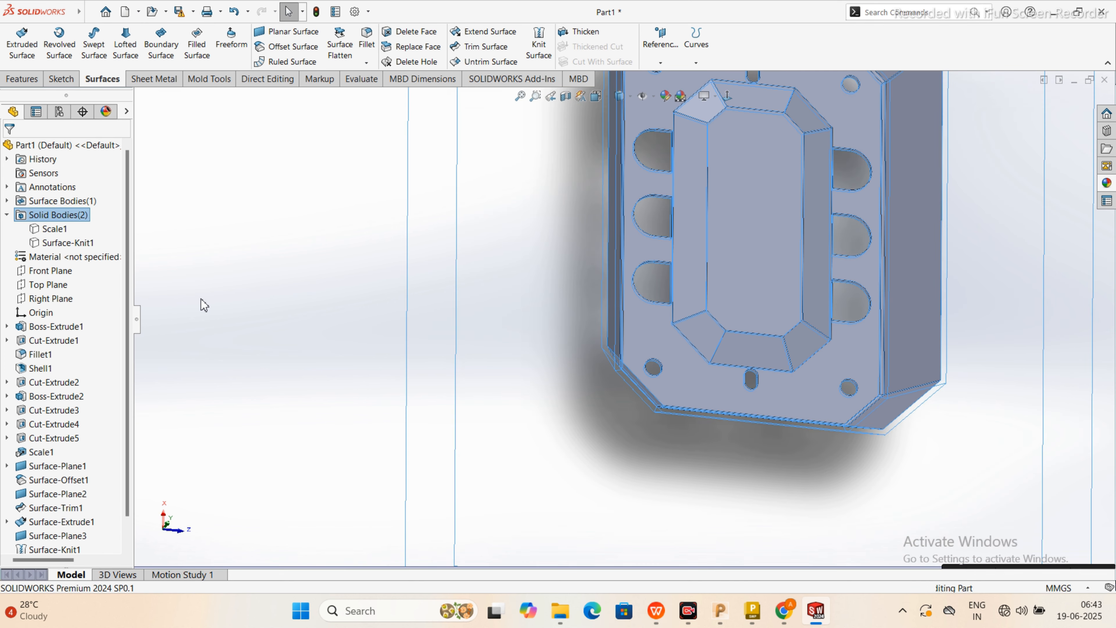
click(200, 304)
Step: Start a planar surface bounded by the outer edges of one round corner hole and the neighbouring short-side slot on the copied surface
middle_drag(200, 305, 498, 379)
scroll(497, 380, down, 2)
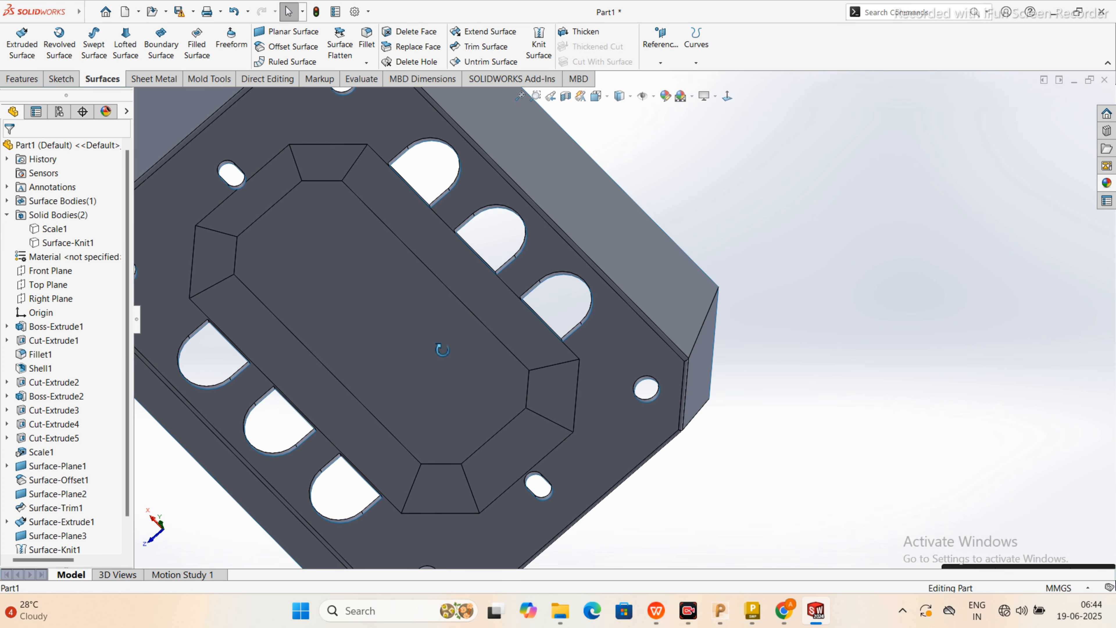
middle_drag(441, 349, 529, 312)
scroll(529, 315, up, 1)
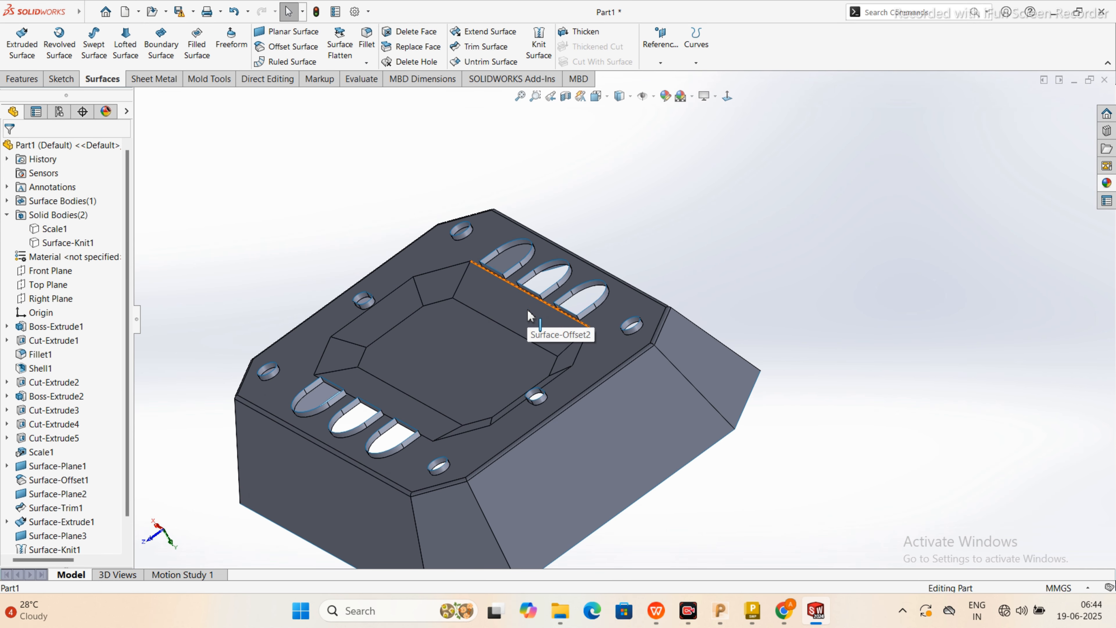
click(293, 31)
scroll(276, 373, down, 3)
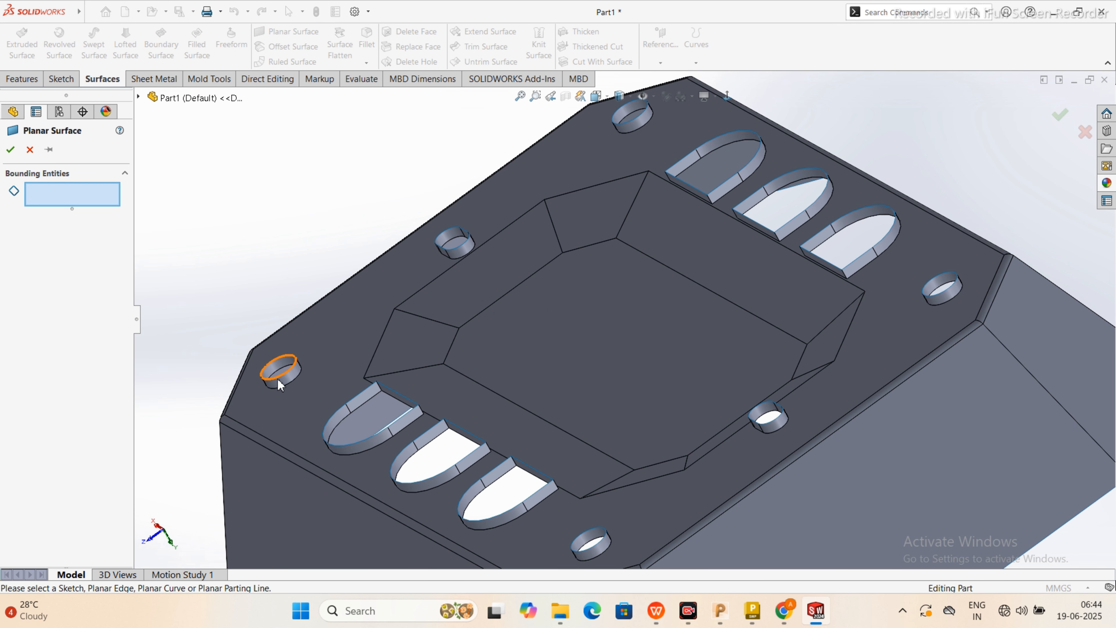
click(277, 377)
click(448, 249)
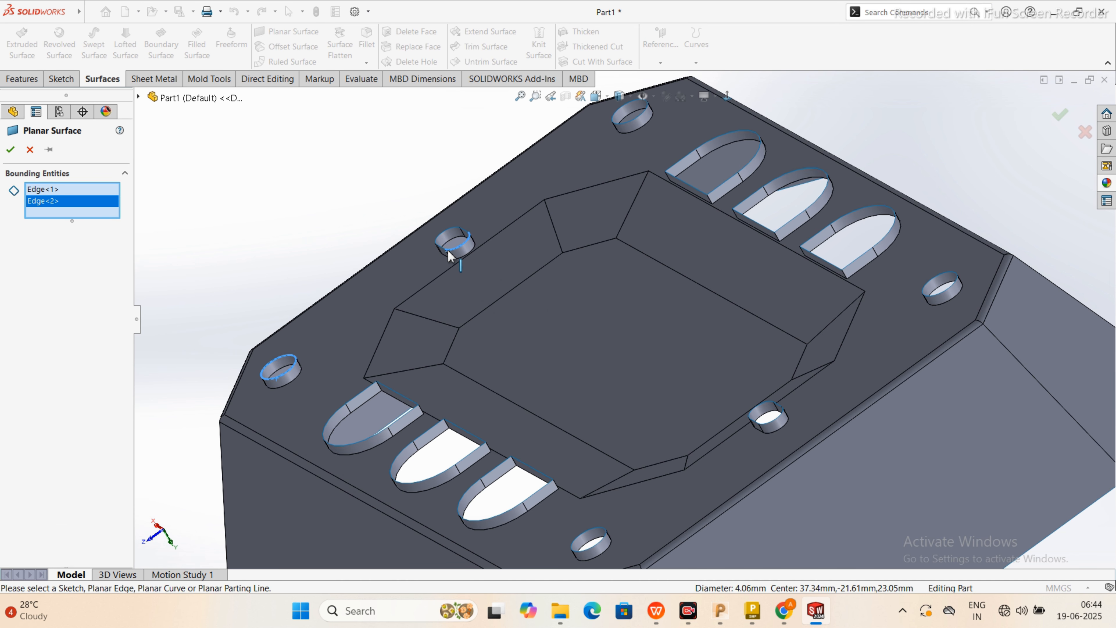
click(441, 240)
click(440, 241)
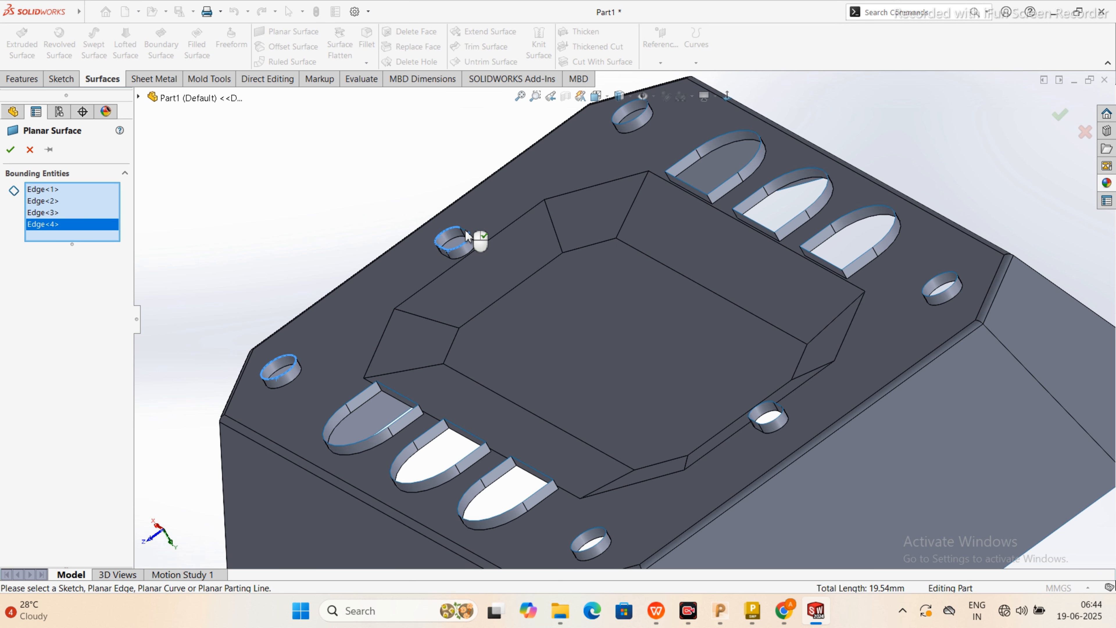
Step: Add the rim of the round corner hole beyond the slot to the planar surface boundaries
scroll(467, 235, up, 3)
scroll(555, 151, down, 8)
click(553, 237)
click(543, 206)
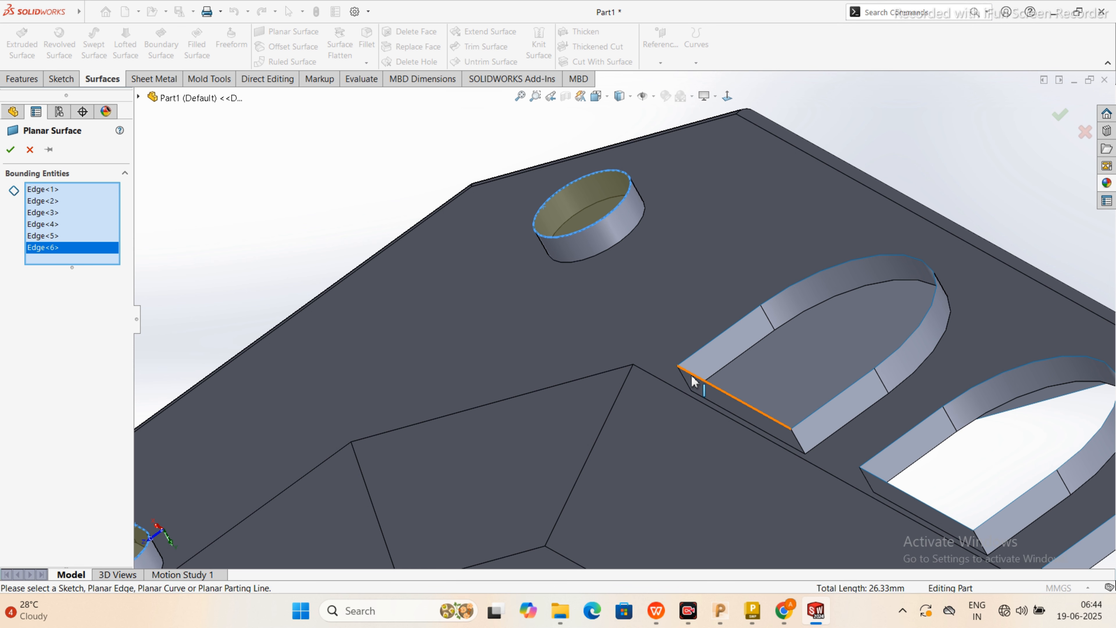
Step: Add the four edges of the D-shaped opening nearest that corner hole to the planar surface boundaries
click(691, 374)
click(698, 352)
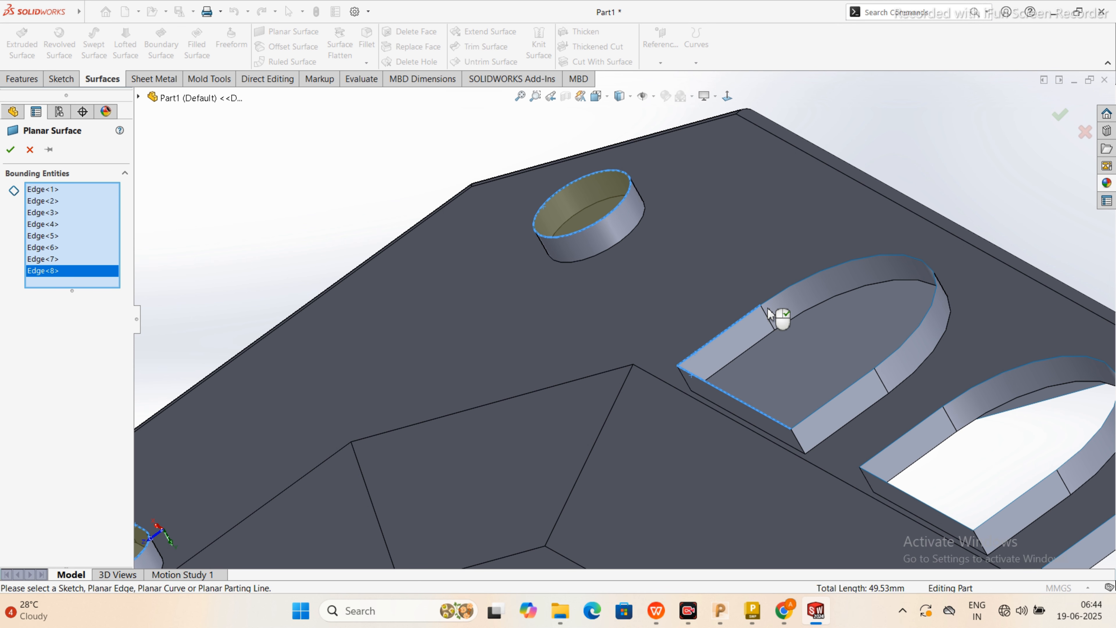
click(776, 310)
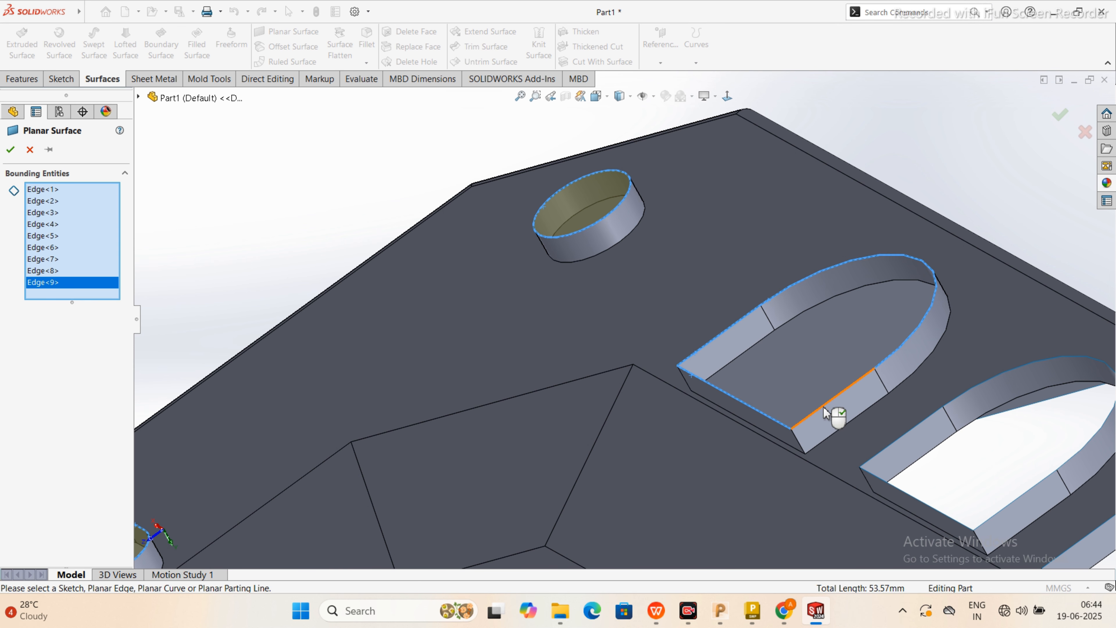
click(824, 403)
Step: Add the edges of the middle D-shaped opening in the same row to the planar surface boundaries
scroll(830, 409, up, 3)
scroll(791, 396, down, 5)
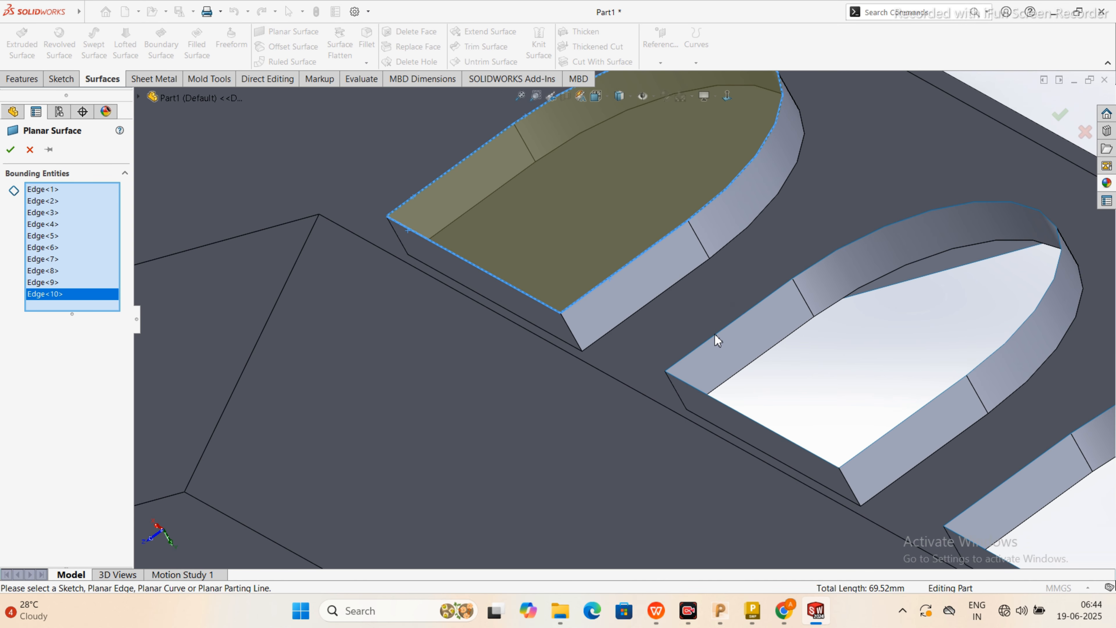
click(719, 345)
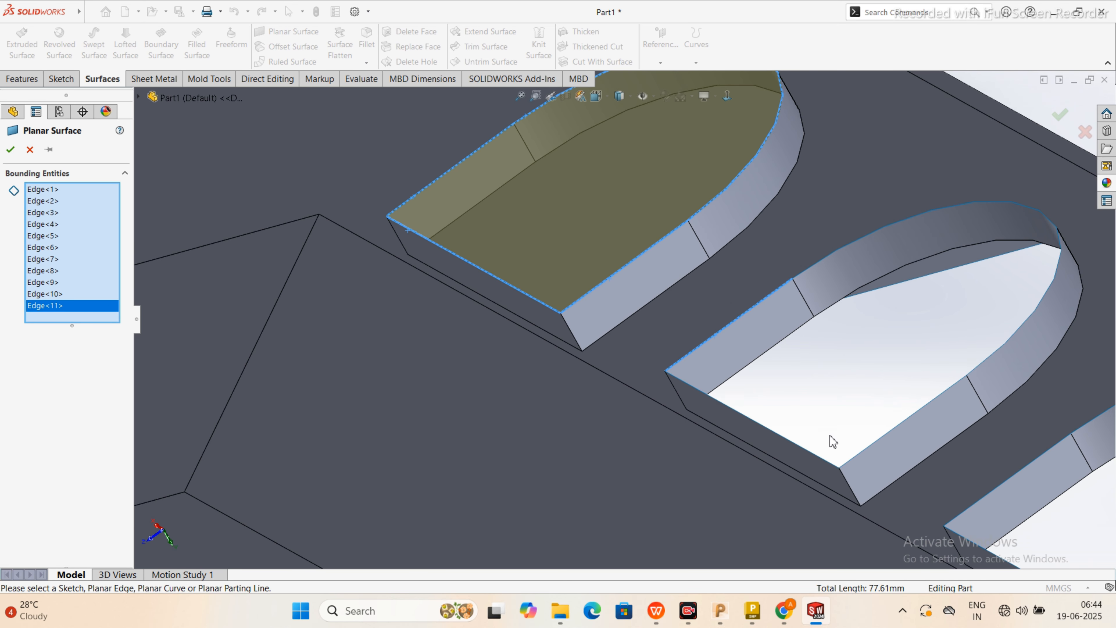
click(813, 457)
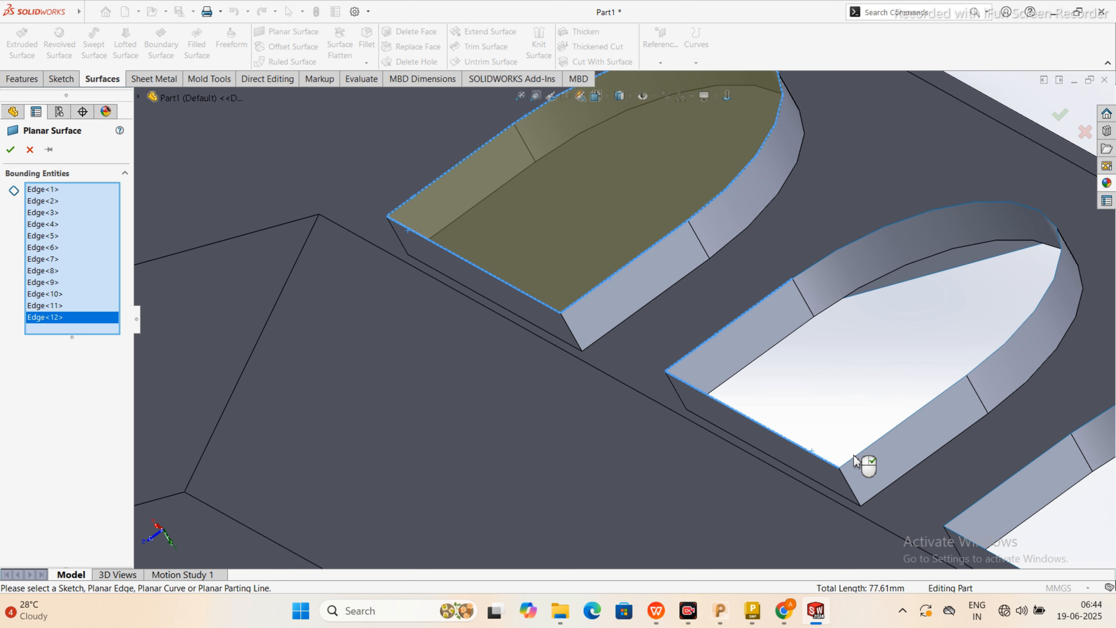
click(861, 463)
click(981, 375)
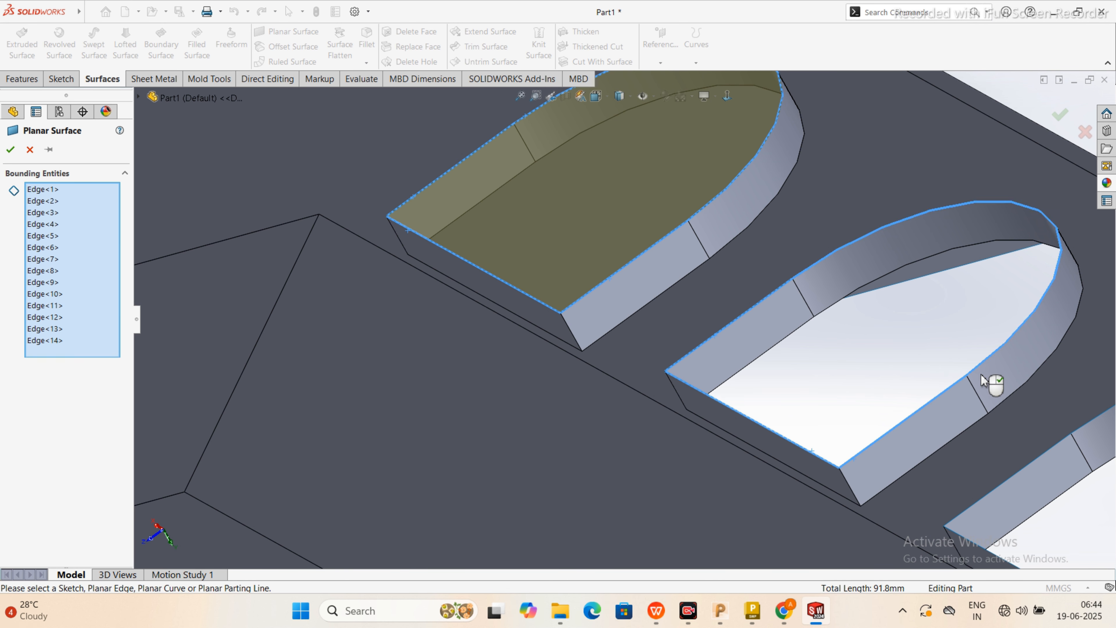
Step: Add the edges of the last D-shaped opening in the first row to the planar surface boundaries
scroll(989, 382, up, 3)
scroll(770, 334, down, 3)
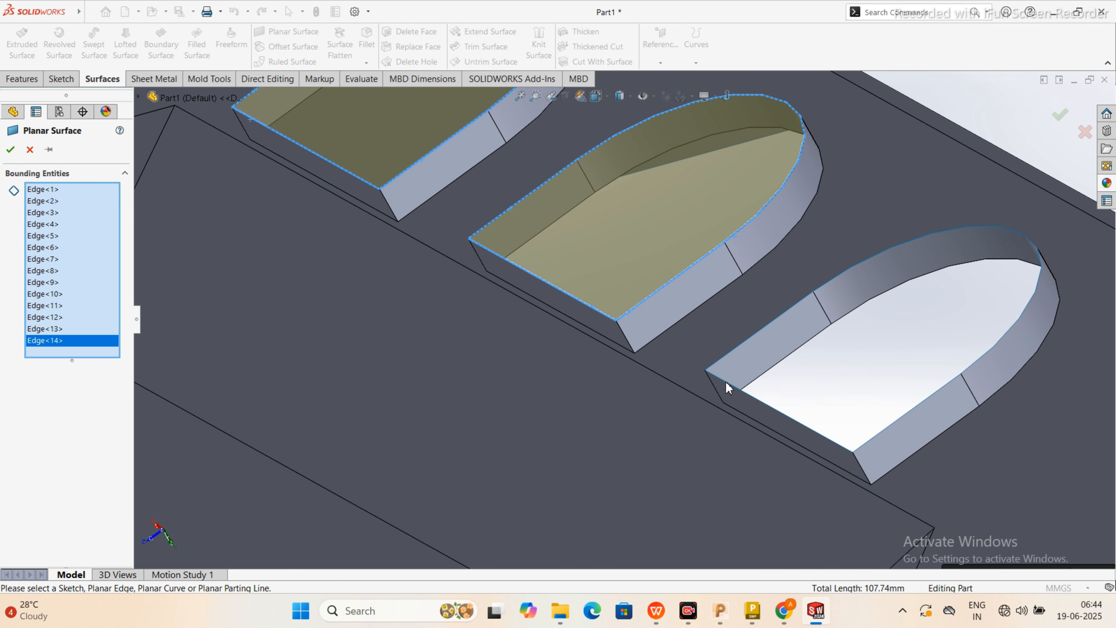
click(727, 383)
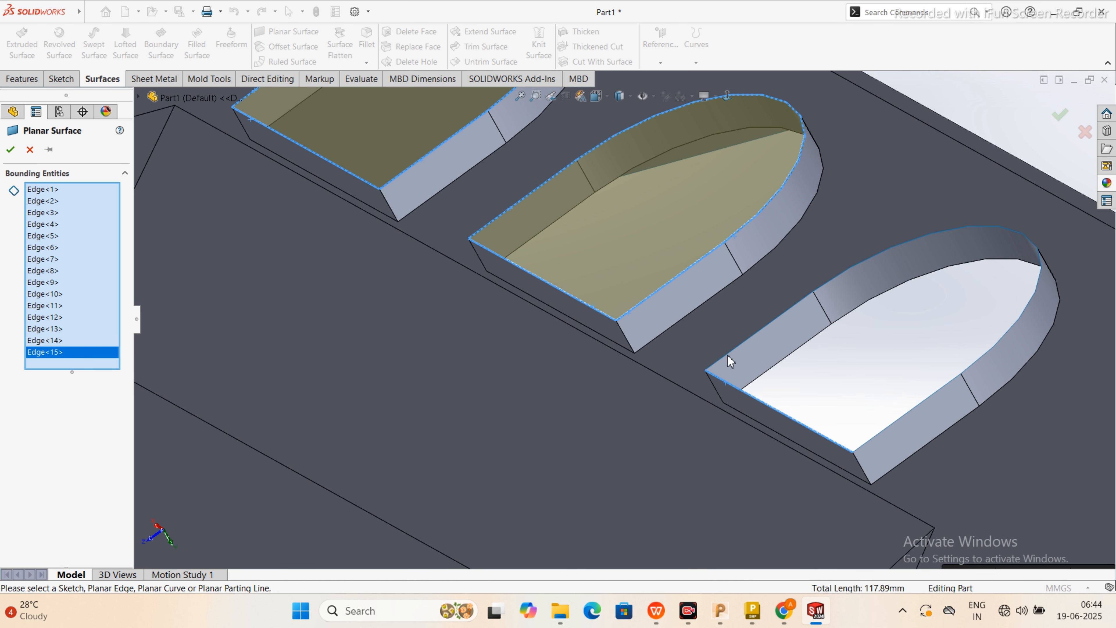
click(826, 294)
click(869, 288)
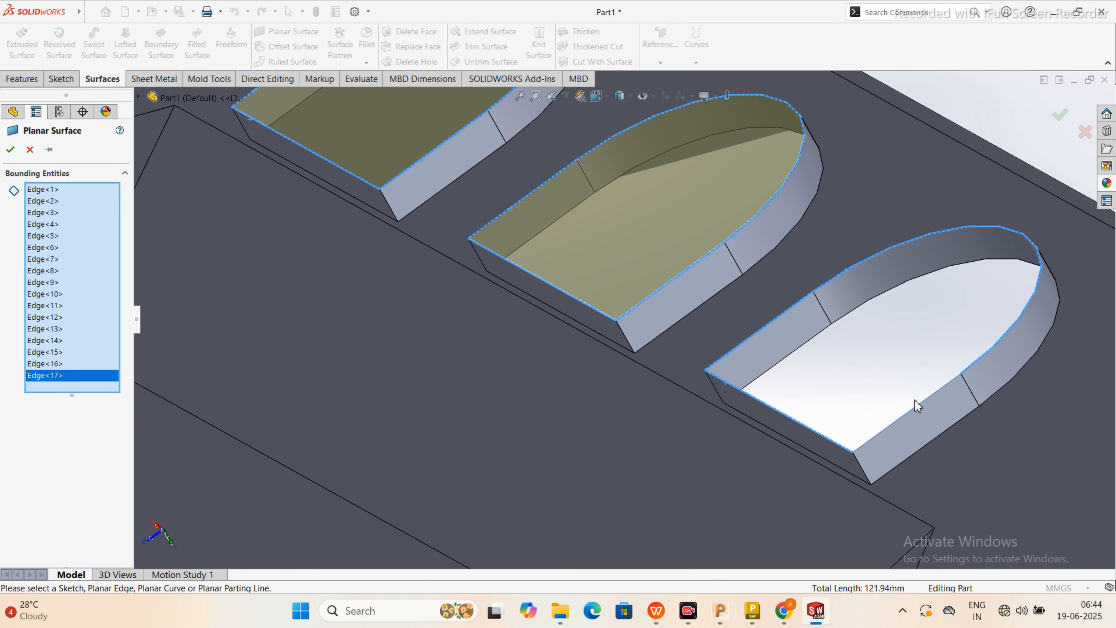
click(919, 411)
Step: Add the rim of the round hole past that row and the edges of the slot on the opposite short side to the boundaries
scroll(915, 422, up, 5)
scroll(915, 423, down, 5)
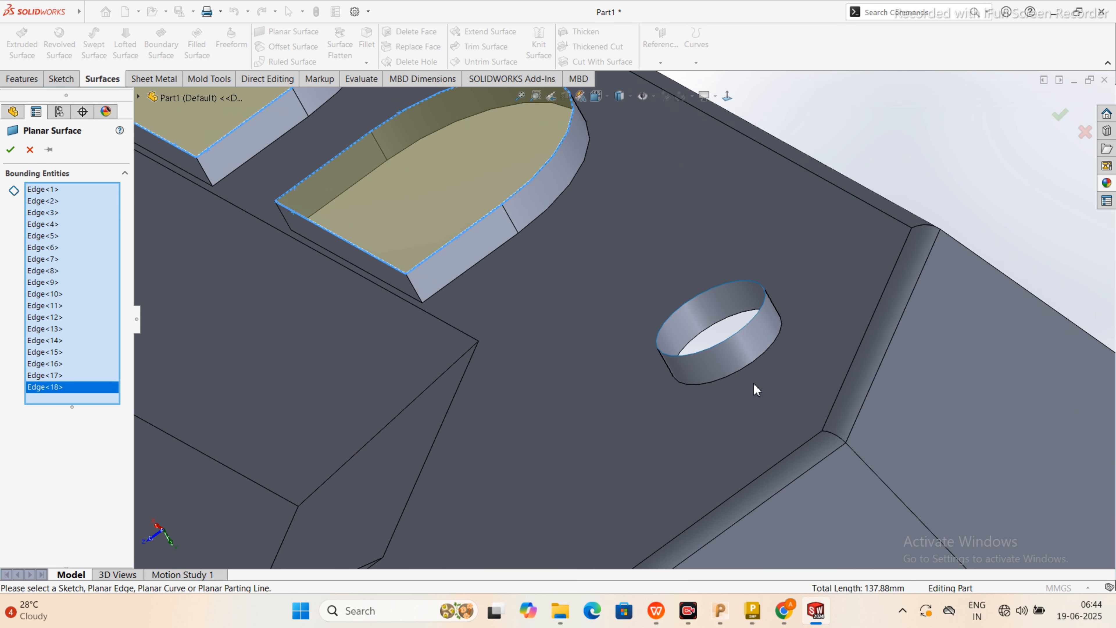
click(721, 348)
scroll(721, 349, up, 5)
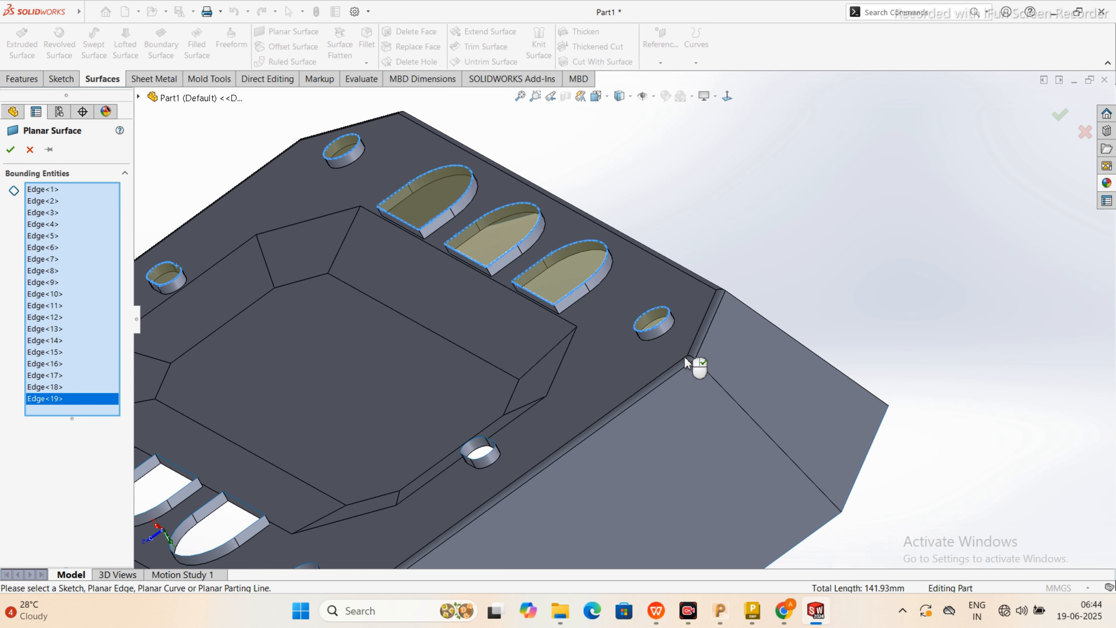
scroll(455, 463, down, 6)
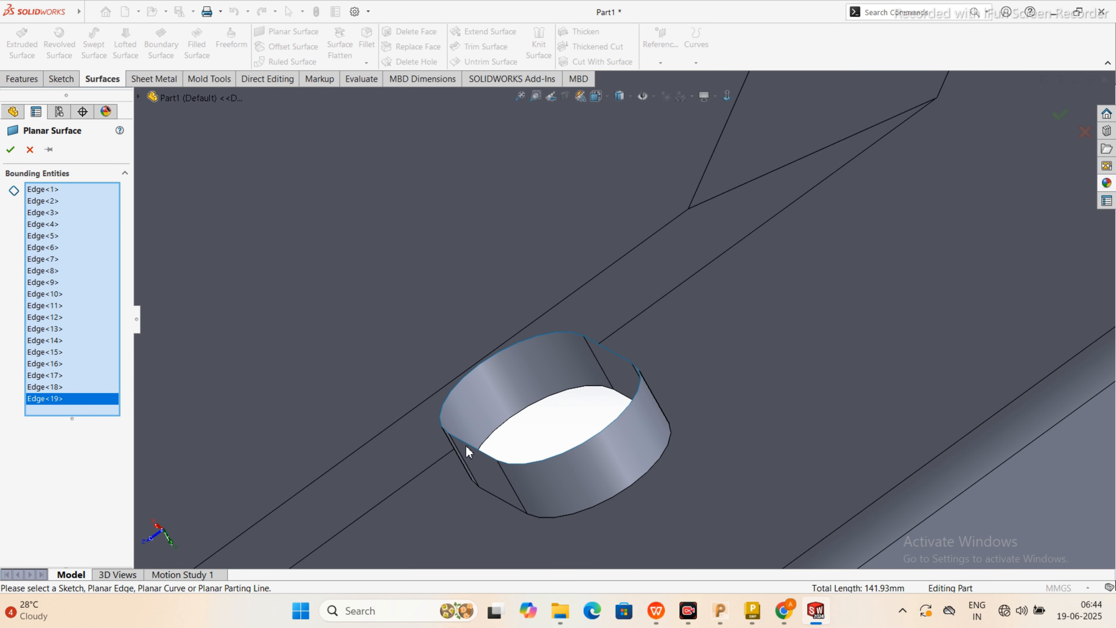
click(464, 446)
click(602, 346)
click(637, 391)
Step: Add the rim of the remaining round corner hole to the planar surface boundaries
scroll(633, 386, up, 10)
scroll(536, 383, down, 5)
click(541, 389)
Step: Add the edges of the first D-shaped opening in the second row, beside the last round hole, to the boundaries
scroll(506, 376, up, 1)
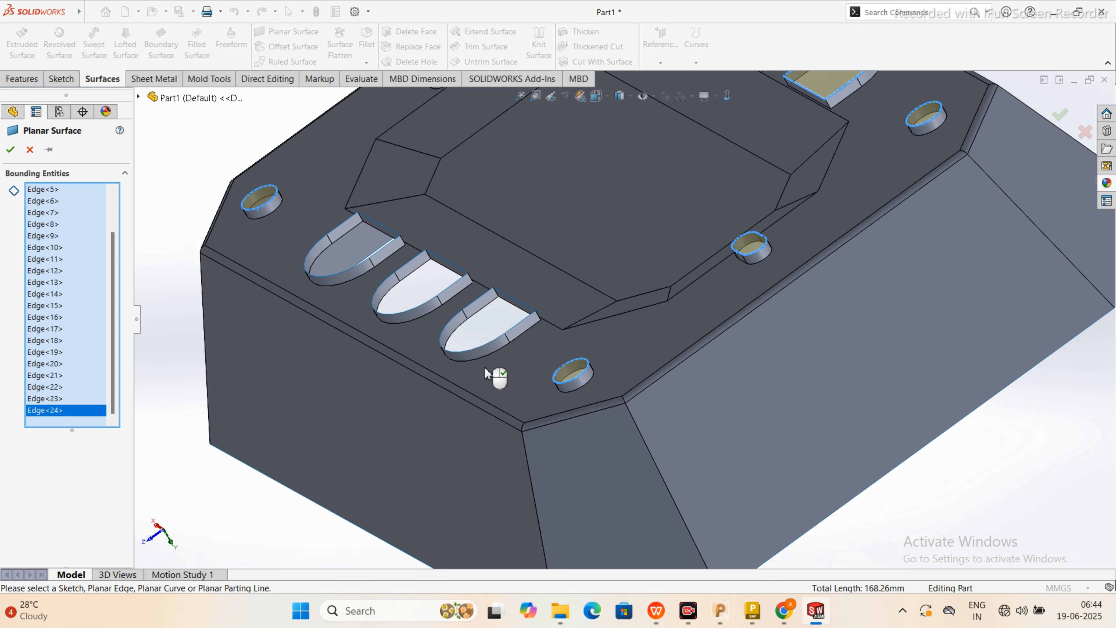
scroll(457, 315, down, 3)
click(466, 327)
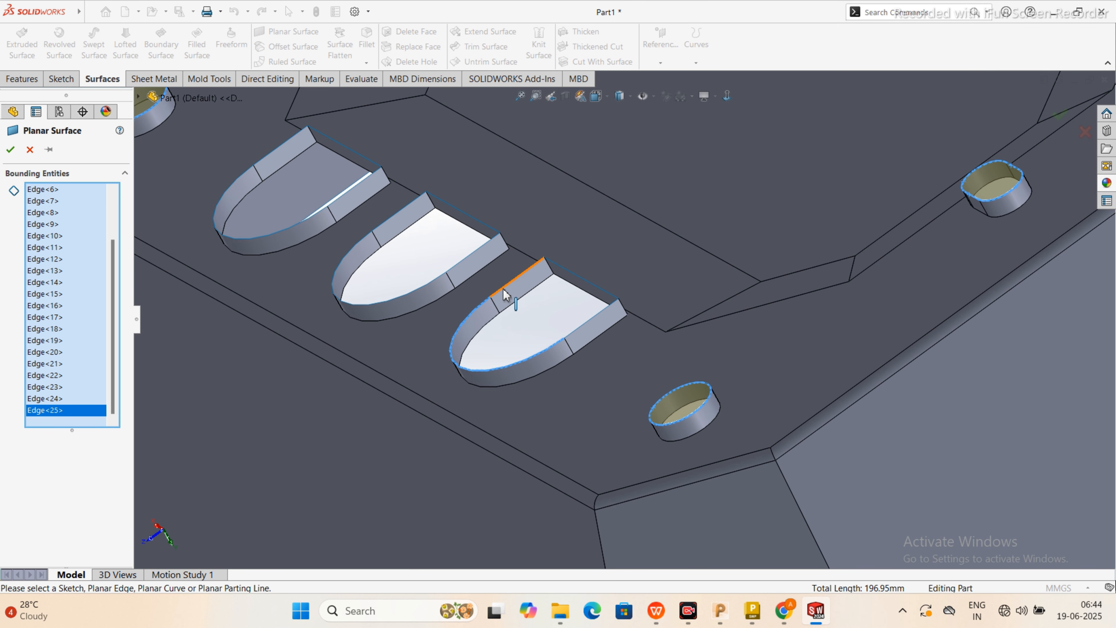
click(504, 298)
click(576, 276)
click(593, 318)
Step: Add the edges of the middle D-shaped opening in the second row to the planar surface boundaries
scroll(584, 317, up, 4)
scroll(443, 264, down, 4)
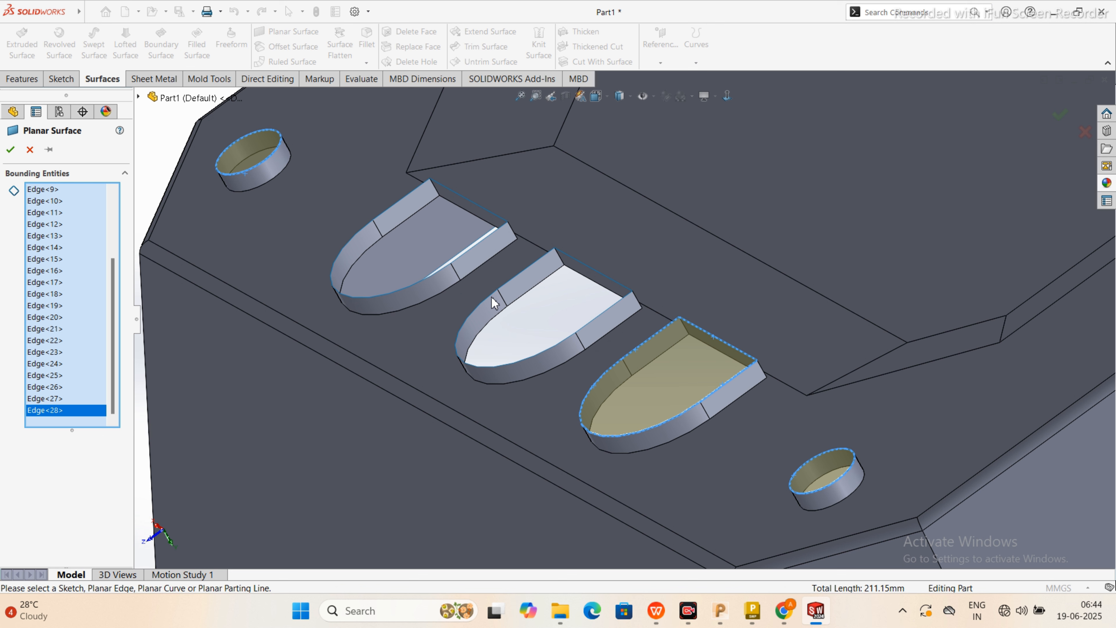
click(487, 298)
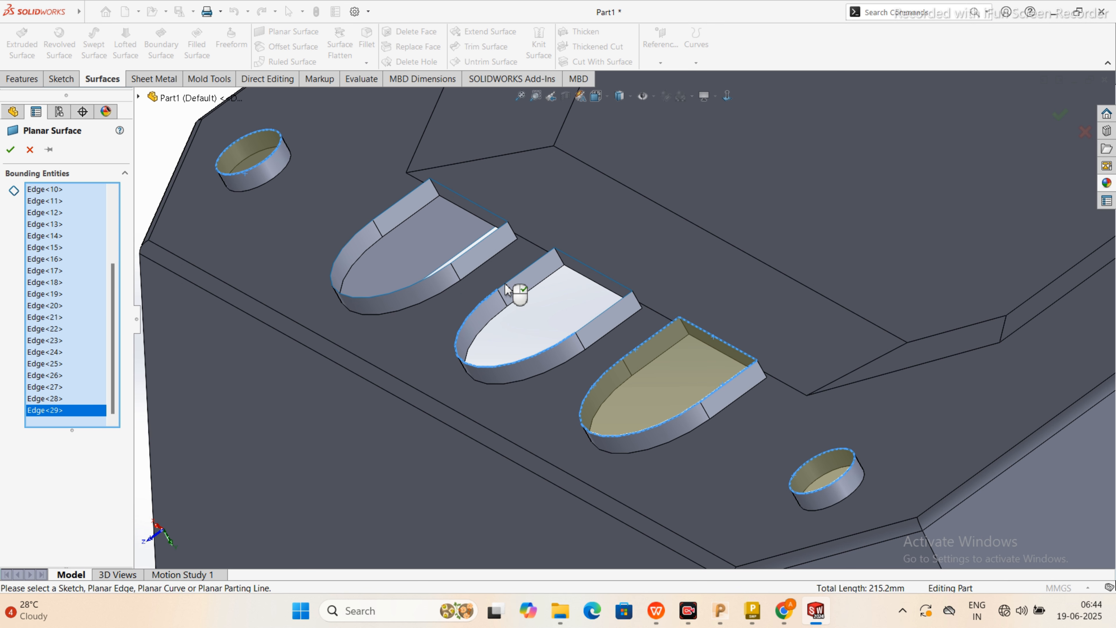
click(593, 271)
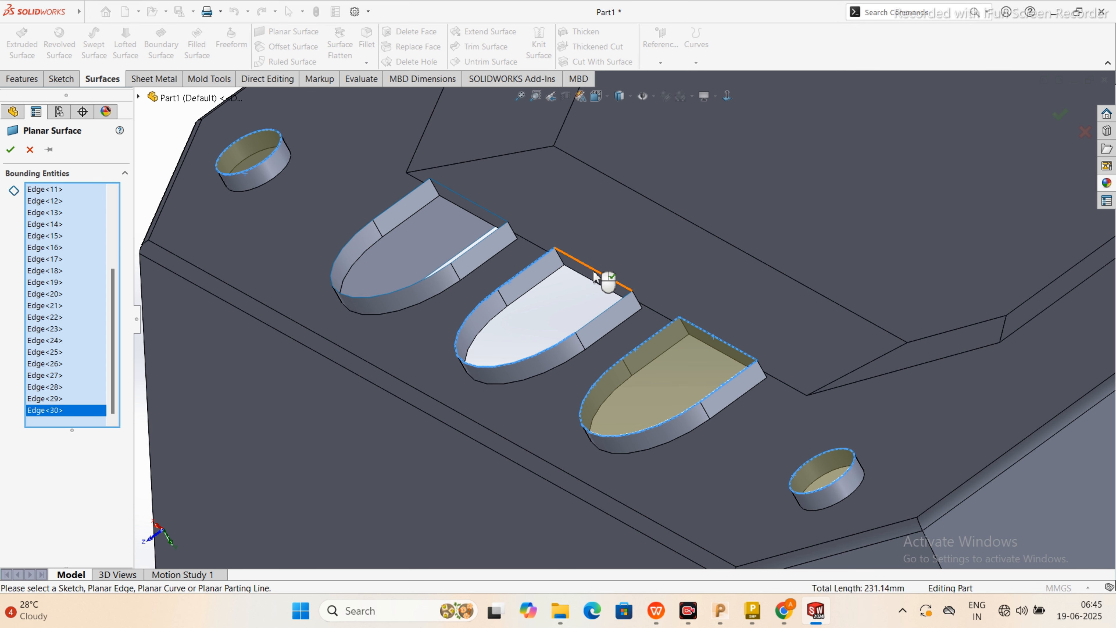
click(595, 319)
click(596, 321)
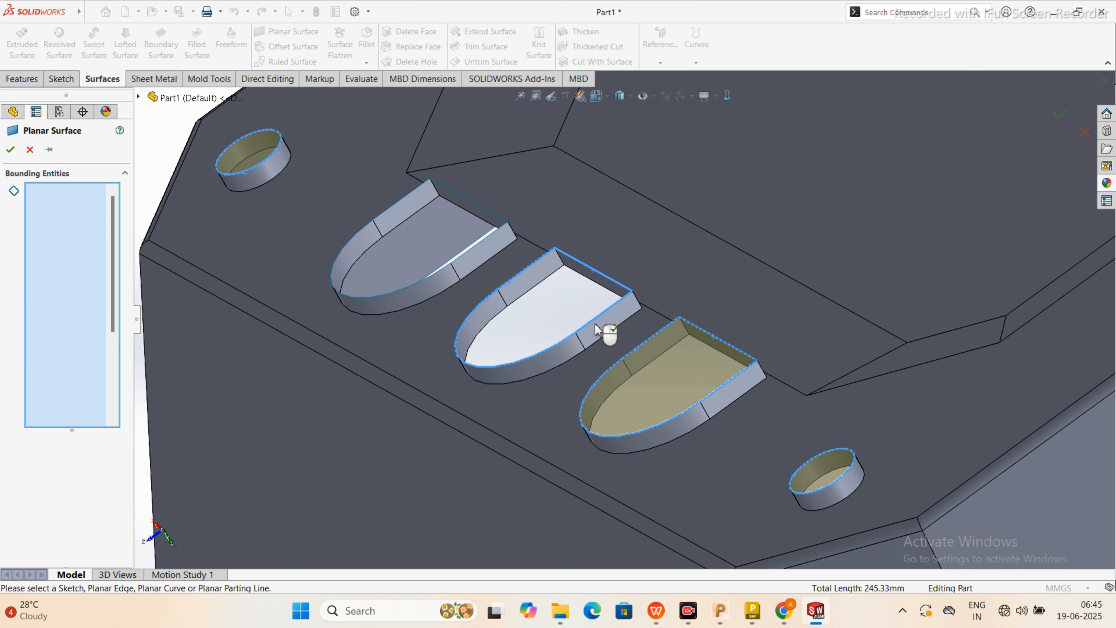
Step: Add the edges of the last D-shaped opening in the second row and create the planar surfaces over all selected openings
scroll(606, 328, up, 5)
scroll(548, 259, down, 6)
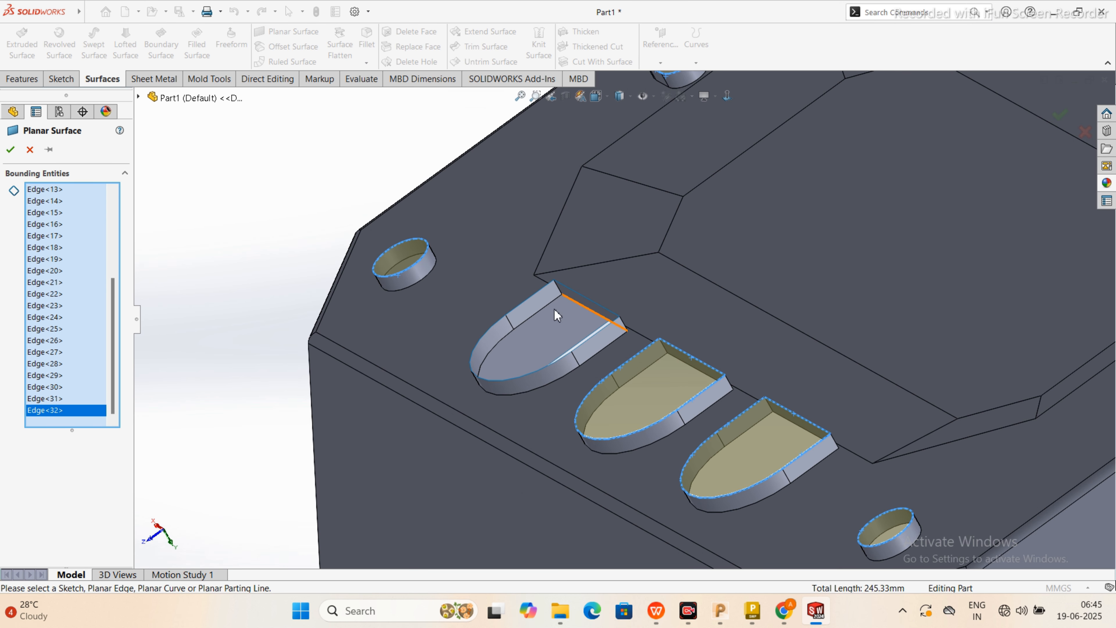
click(500, 293)
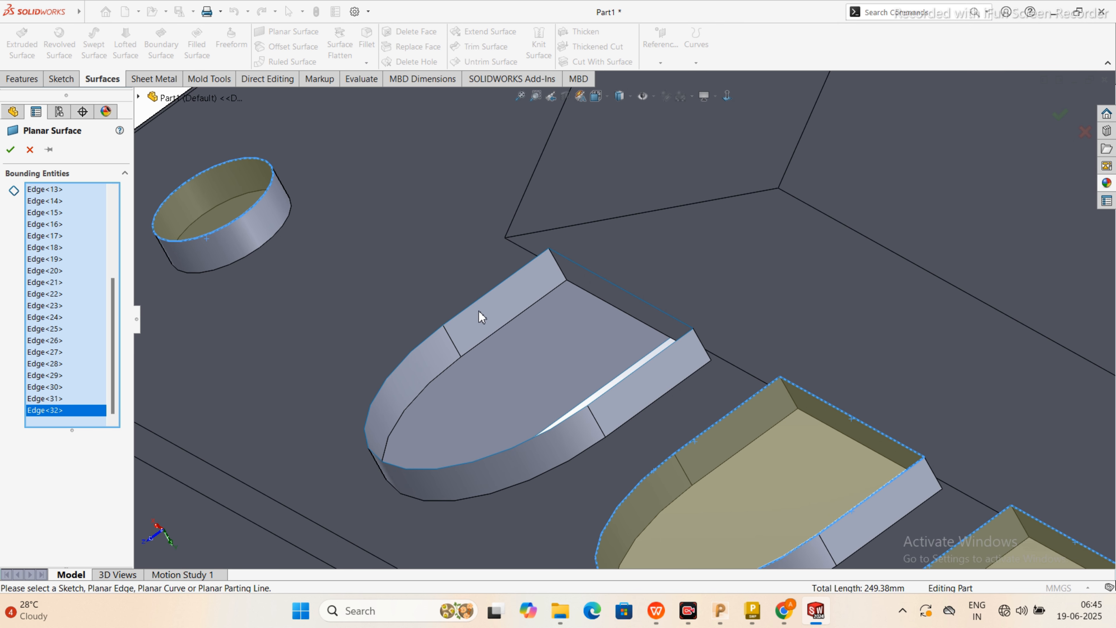
click(426, 348)
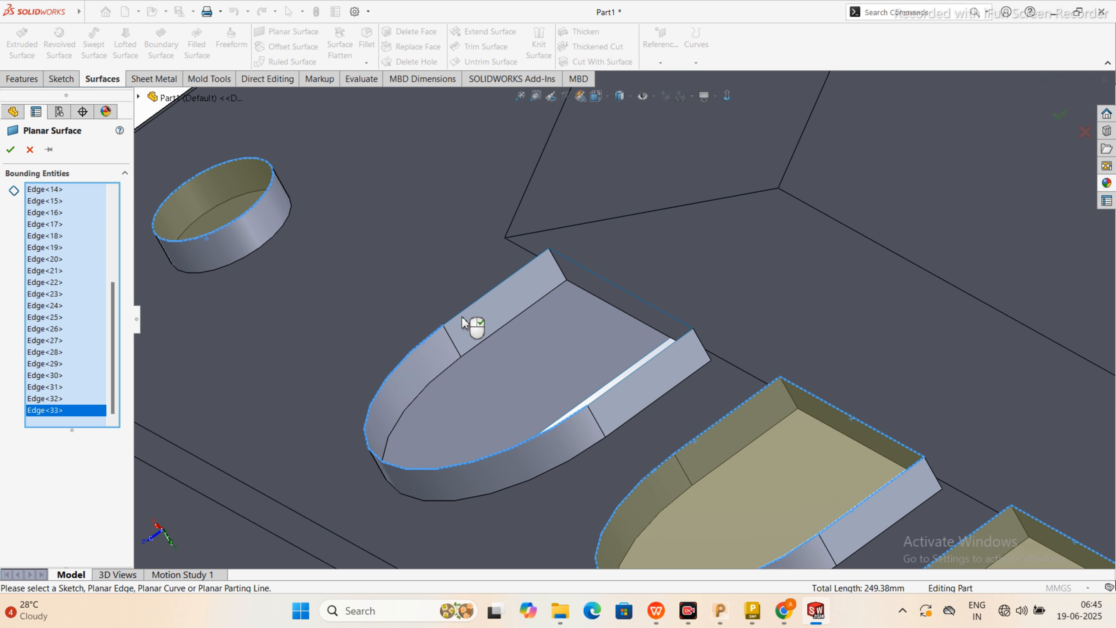
click(472, 310)
click(580, 266)
click(641, 368)
click(11, 150)
Step: Close the large open side of the copied surface with a planar surface bounded by its eight rim edges
scroll(378, 334, up, 8)
middle_drag(351, 352, 320, 338)
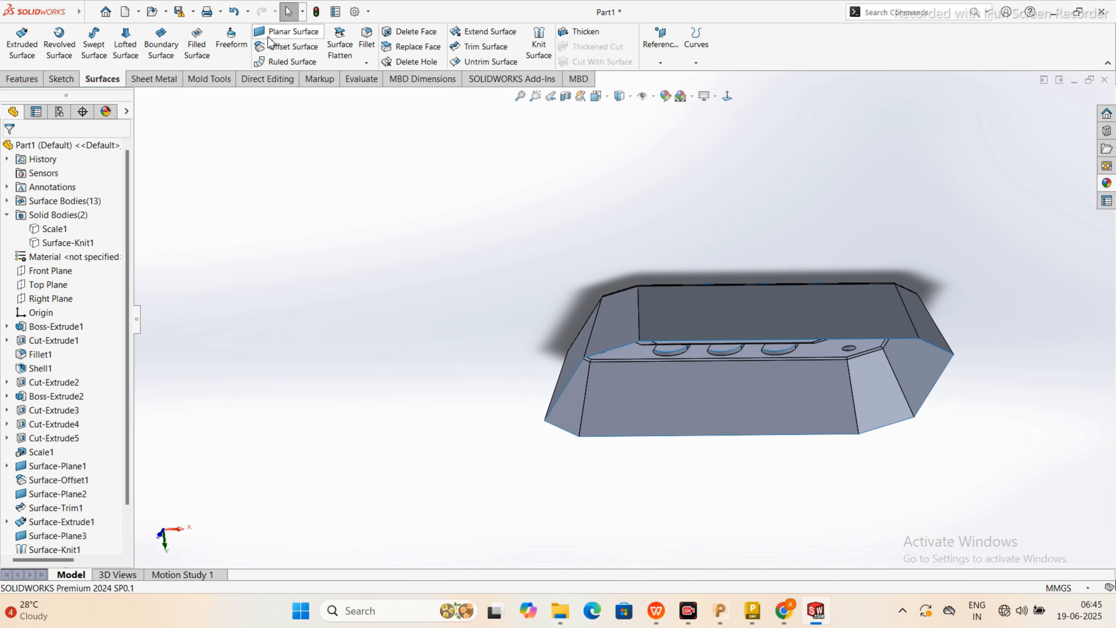
click(286, 31)
click(552, 412)
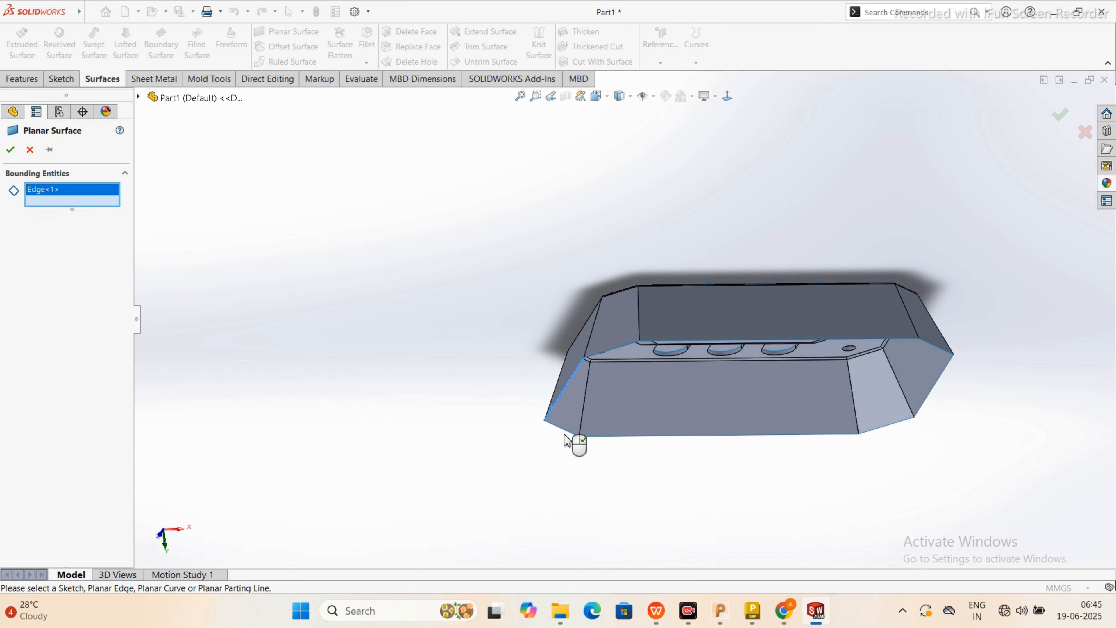
click(571, 435)
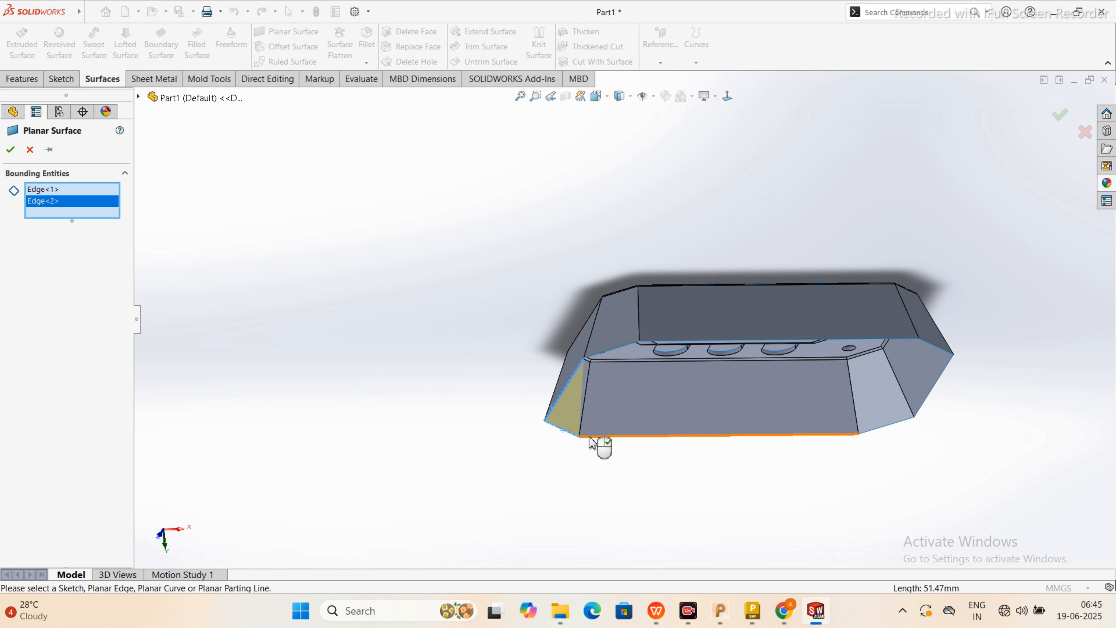
click(596, 440)
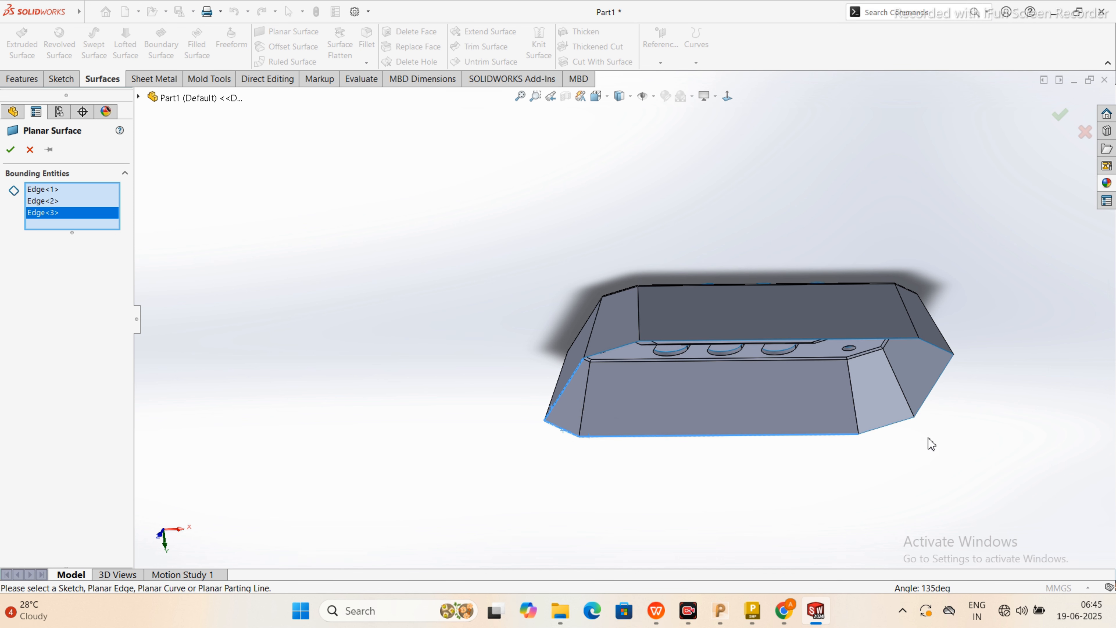
click(886, 429)
click(926, 405)
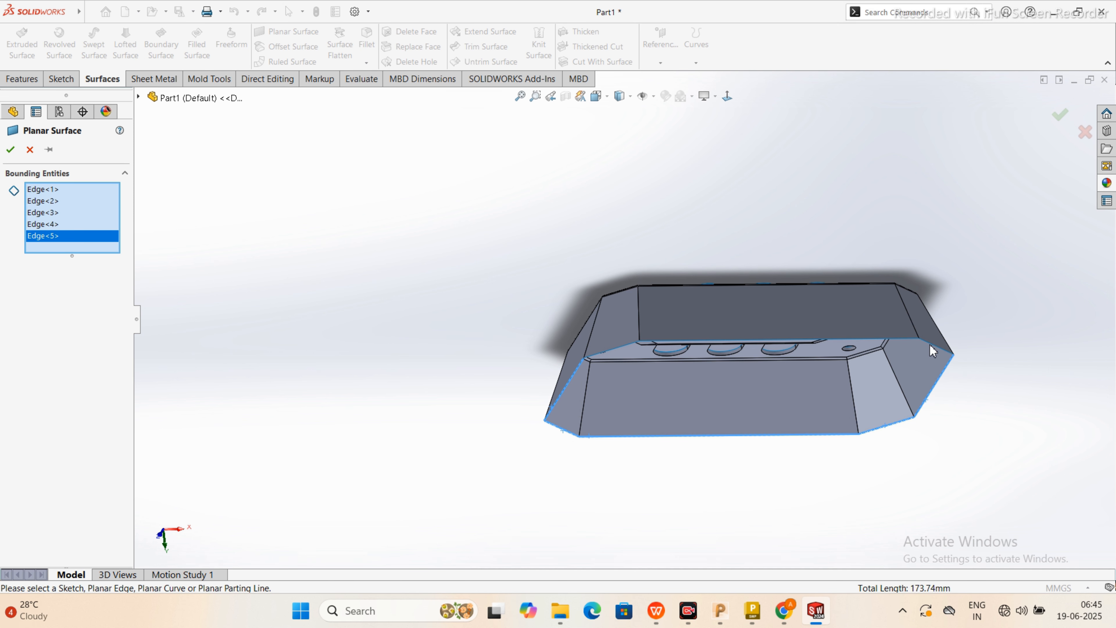
click(932, 350)
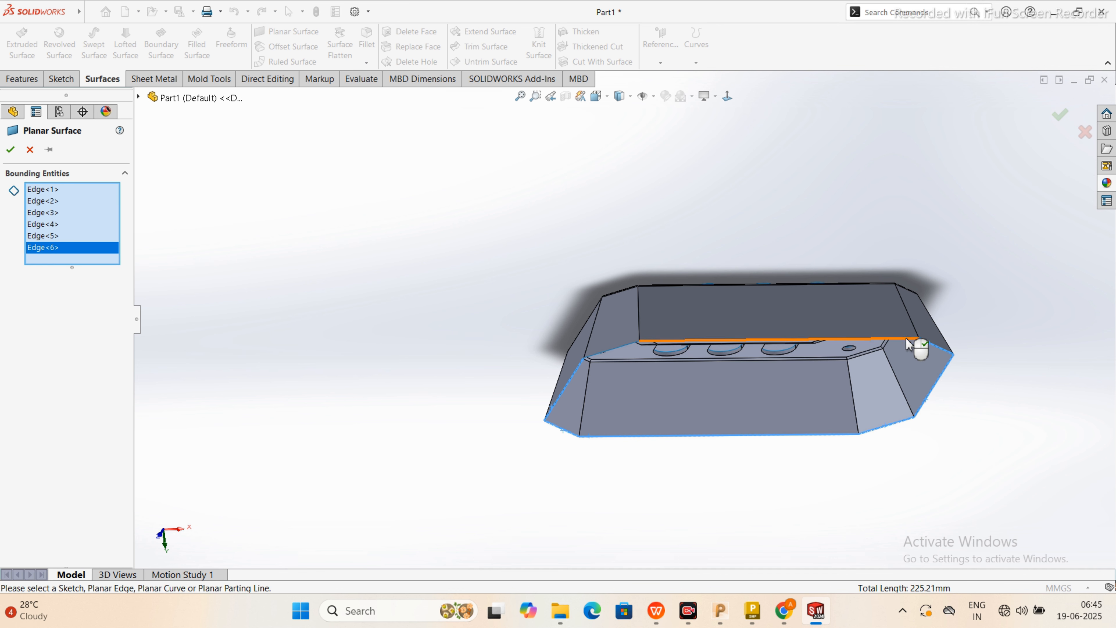
click(920, 348)
click(615, 350)
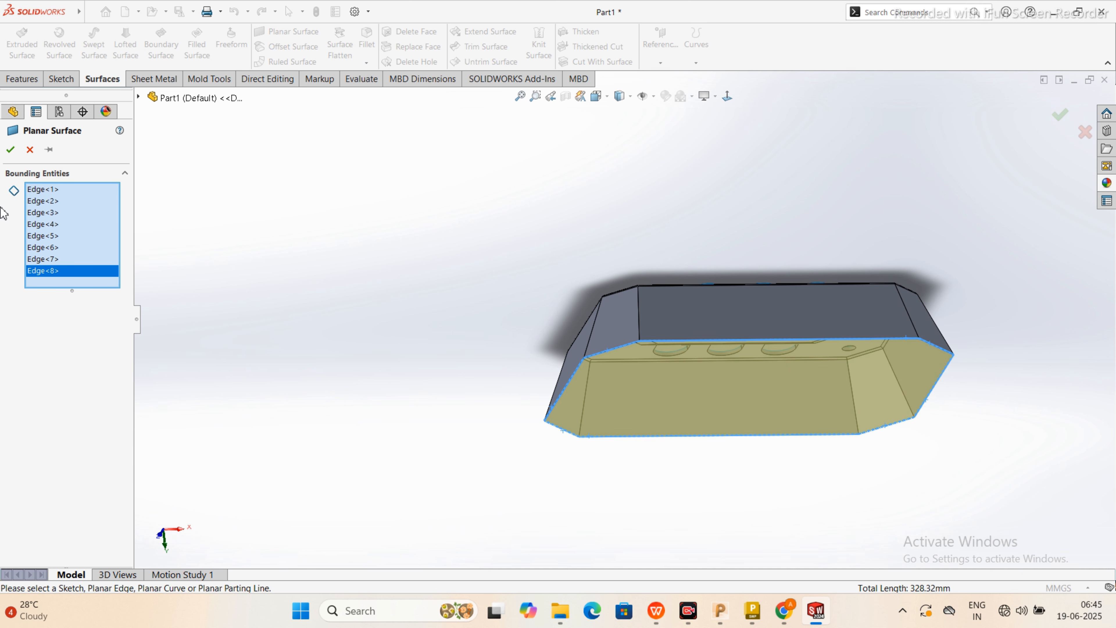
click(10, 150)
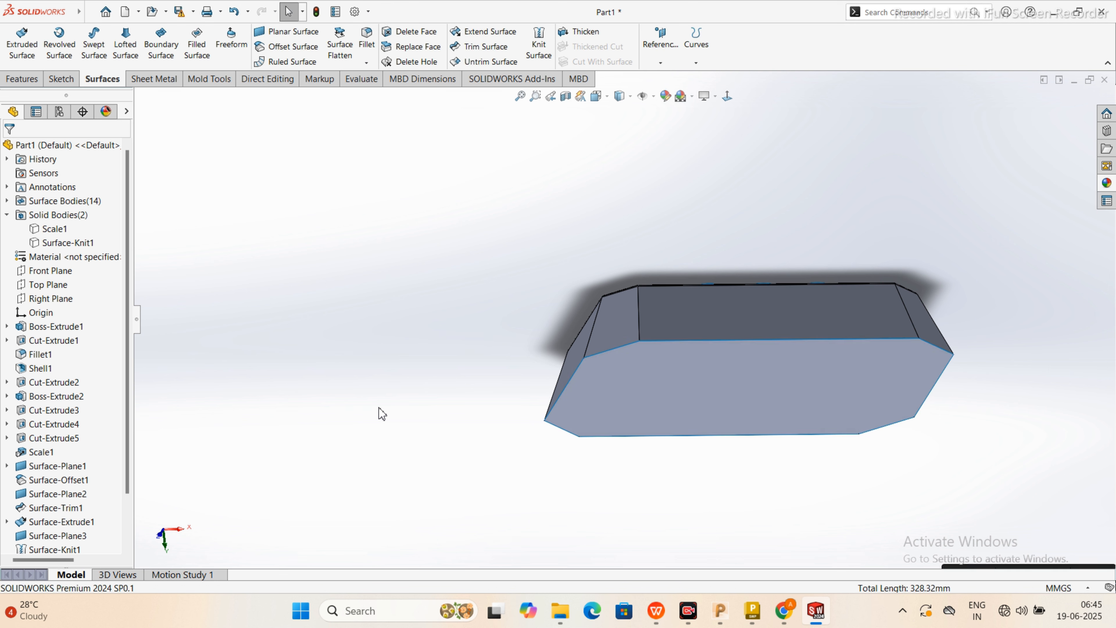
Step: Select the copied surface for knitting, plus one row's three D-shaped opening caps and the round hole caps at its ends
middle_drag(380, 410, 457, 547)
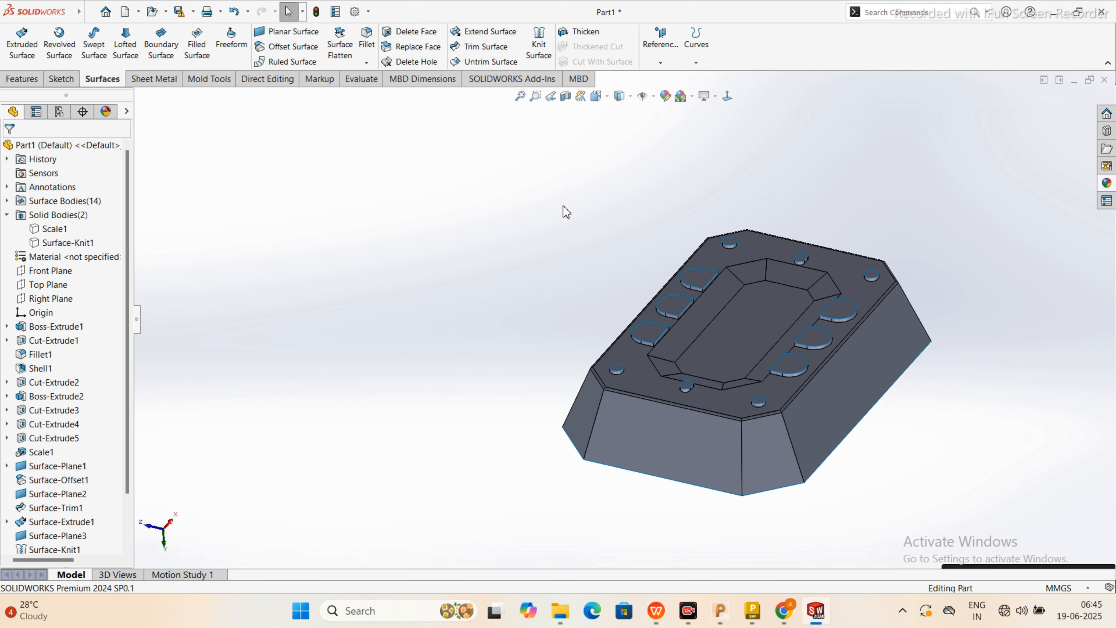
click(539, 44)
click(659, 347)
click(553, 411)
click(640, 322)
click(701, 250)
click(765, 180)
click(850, 93)
scroll(839, 240, up, 4)
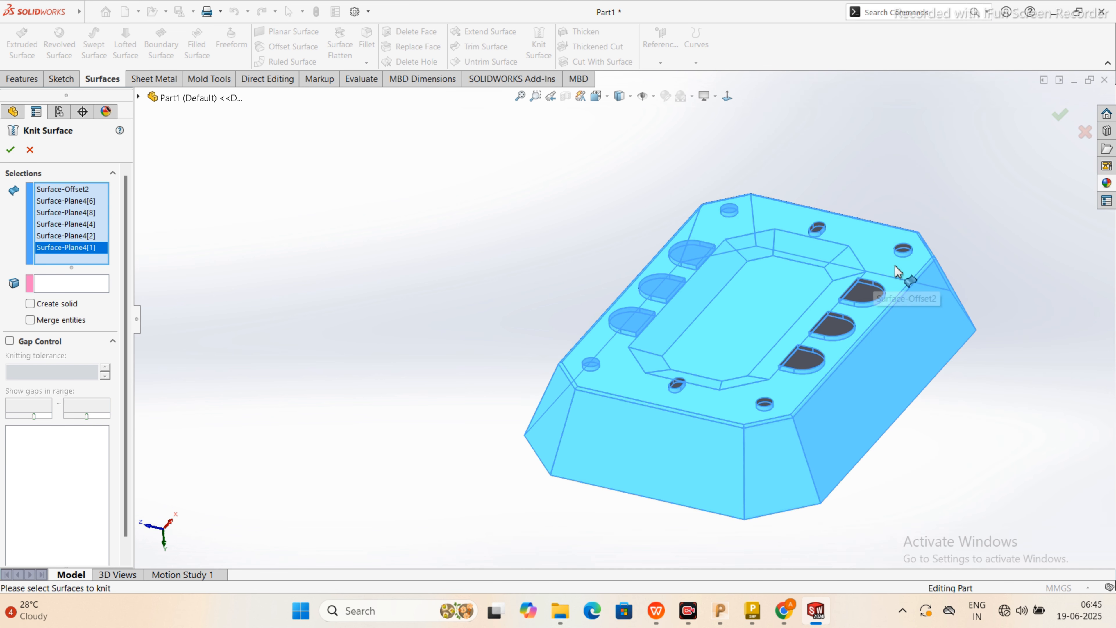
Step: Add the caps of the other row's three D-shaped openings and the four remaining round holes to the knit selection
click(818, 231)
click(903, 250)
click(861, 292)
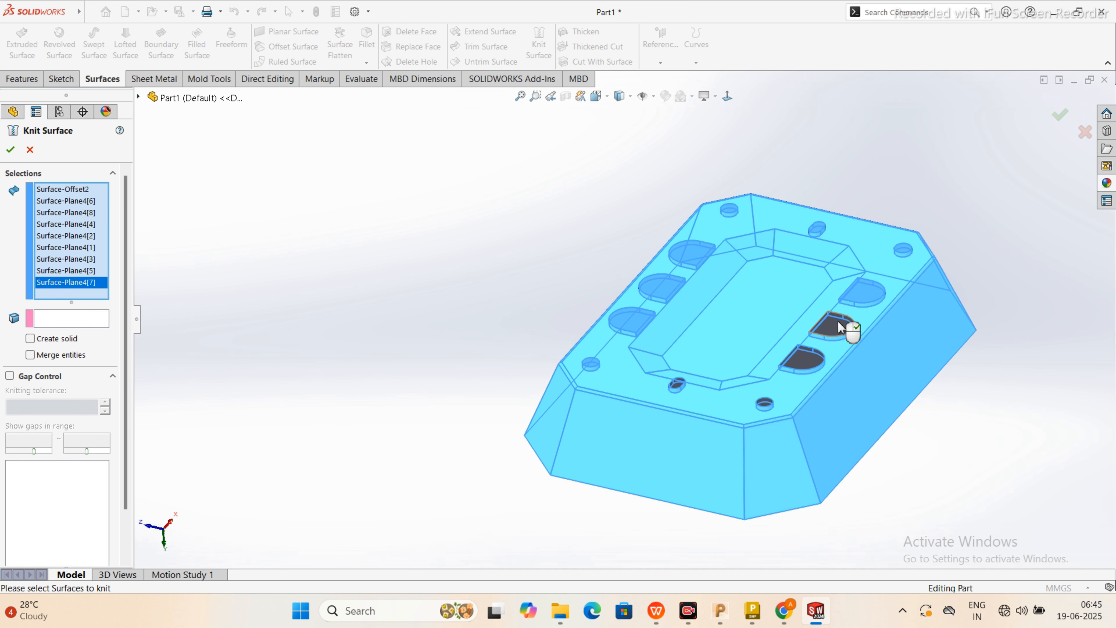
click(839, 327)
click(806, 358)
click(765, 405)
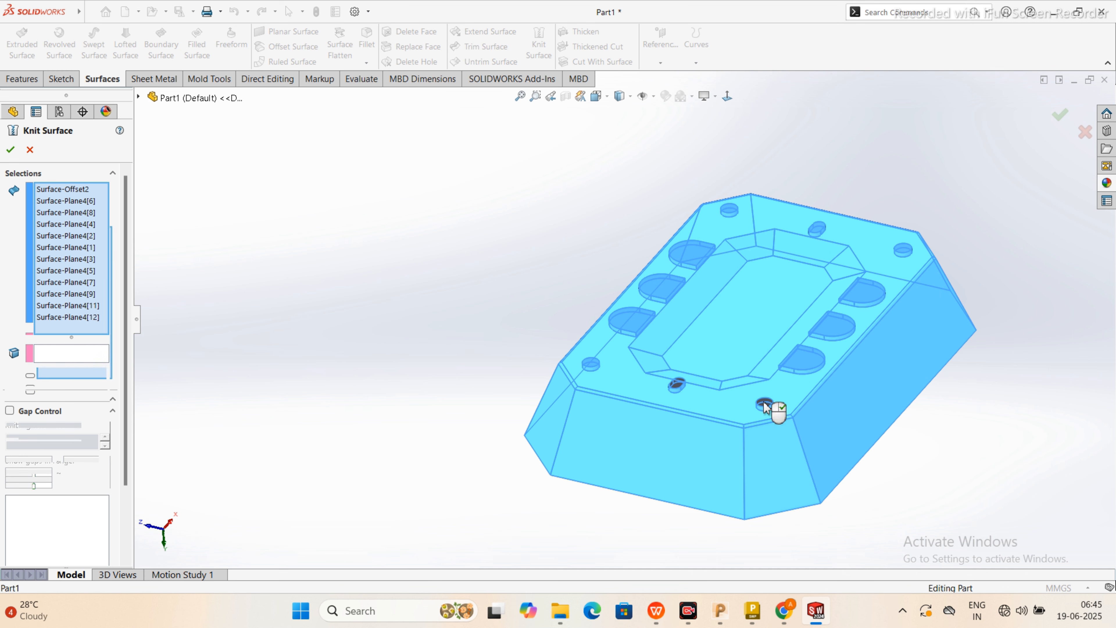
click(677, 385)
Step: Add the large planar surface closing the open side and knit all selected surfaces with Create solid enabled and Merge entities off
middle_drag(698, 417, 655, 365)
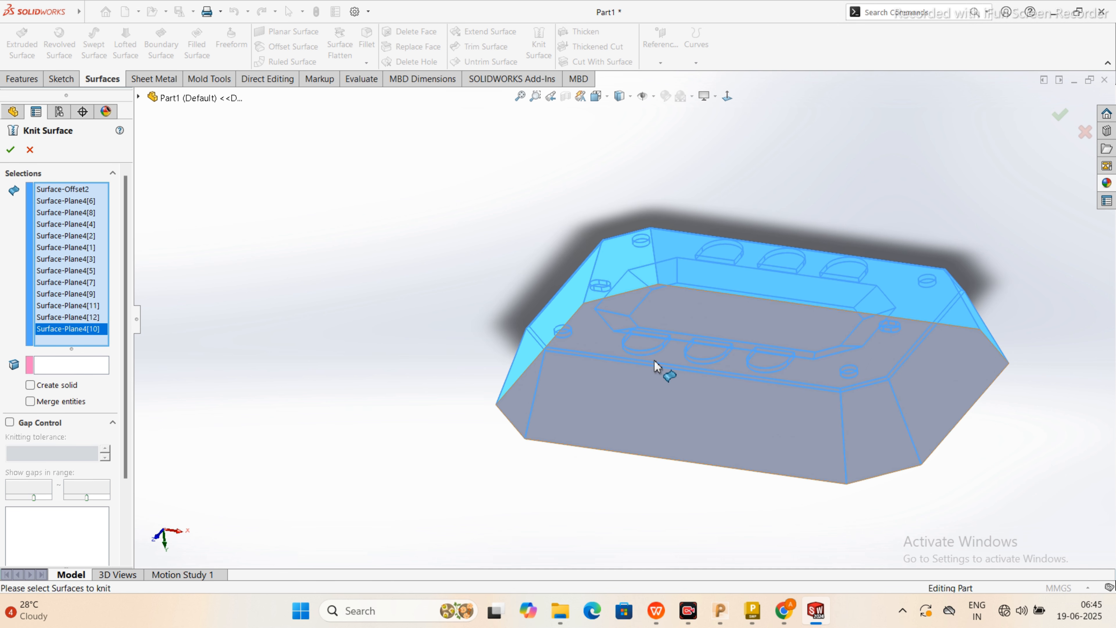
click(655, 365)
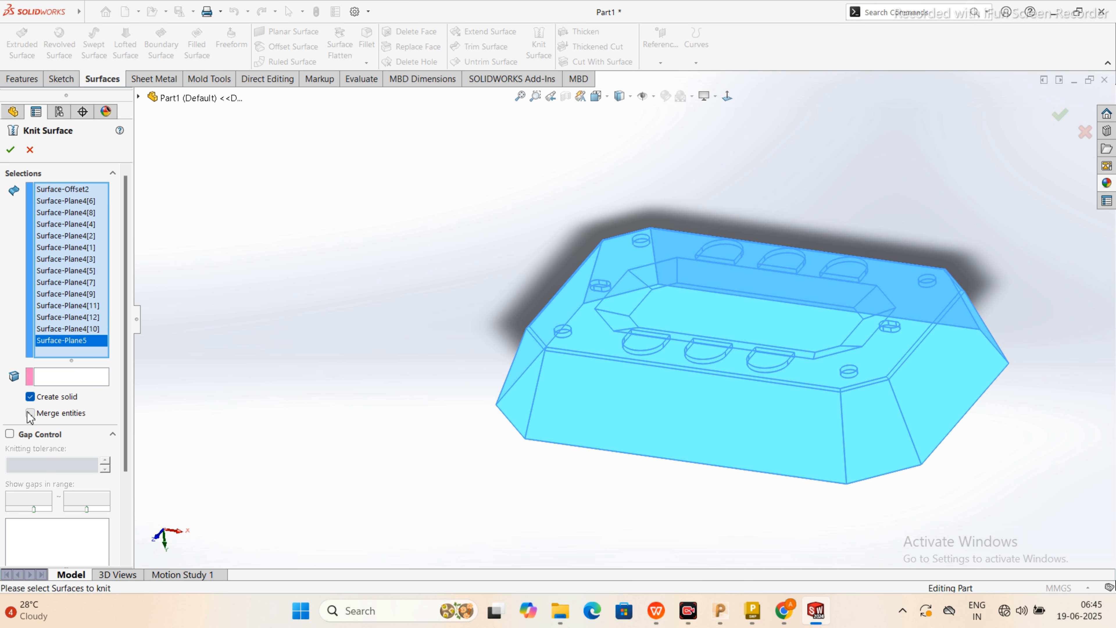
click(11, 152)
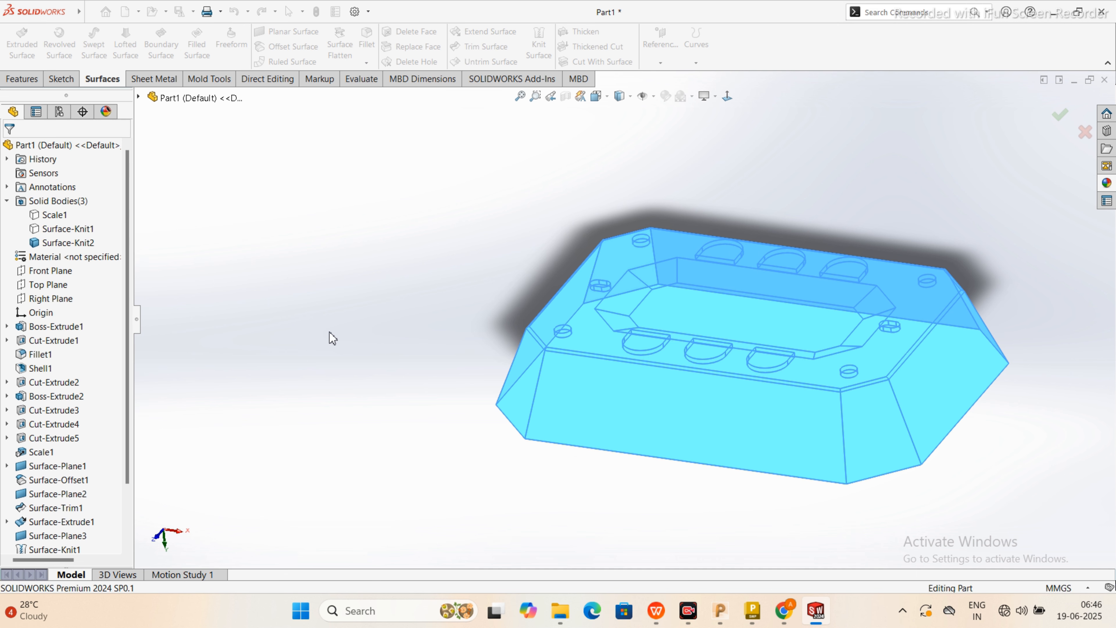
Step: Sketch a center rectangle about 123 by 104 mm, centred on the origin, on the knitted body's large flat face
middle_drag(351, 351, 542, 197)
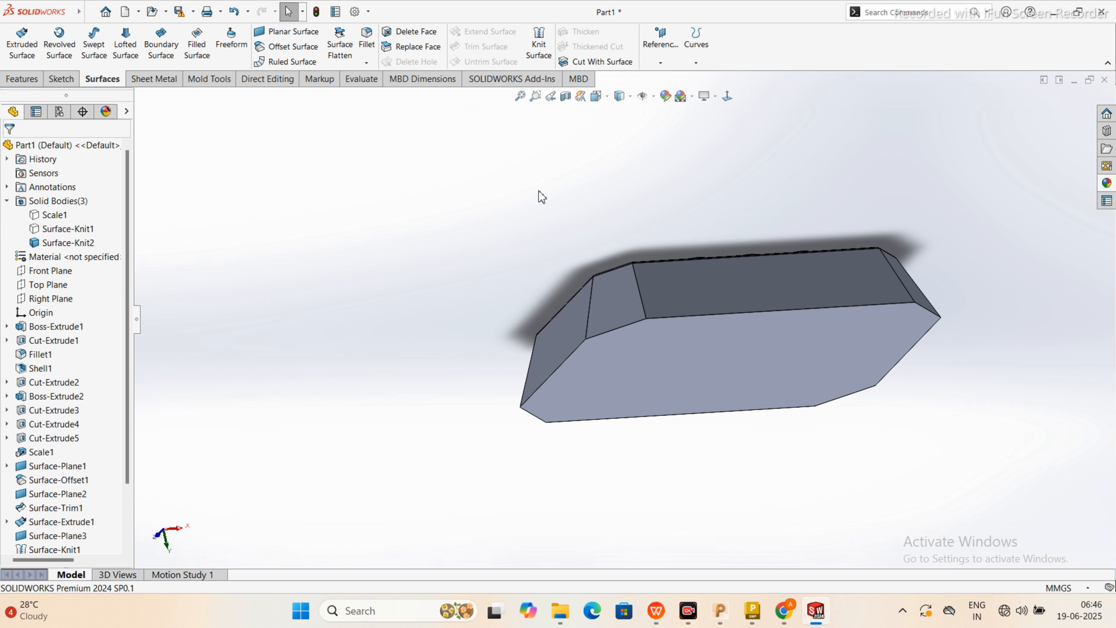
click(631, 365)
click(677, 320)
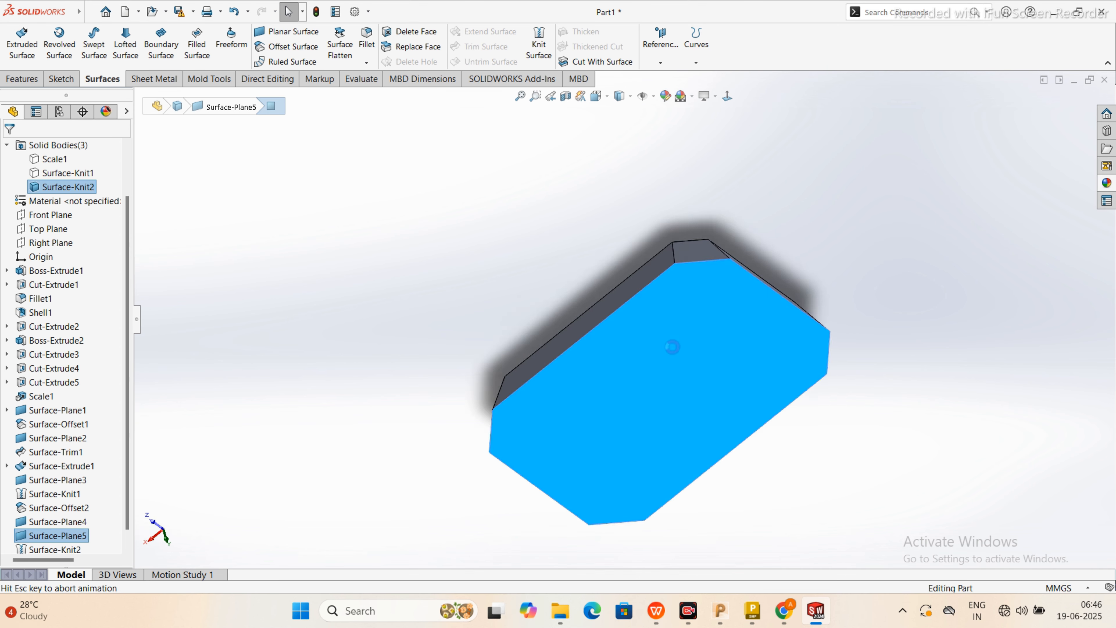
click(187, 145)
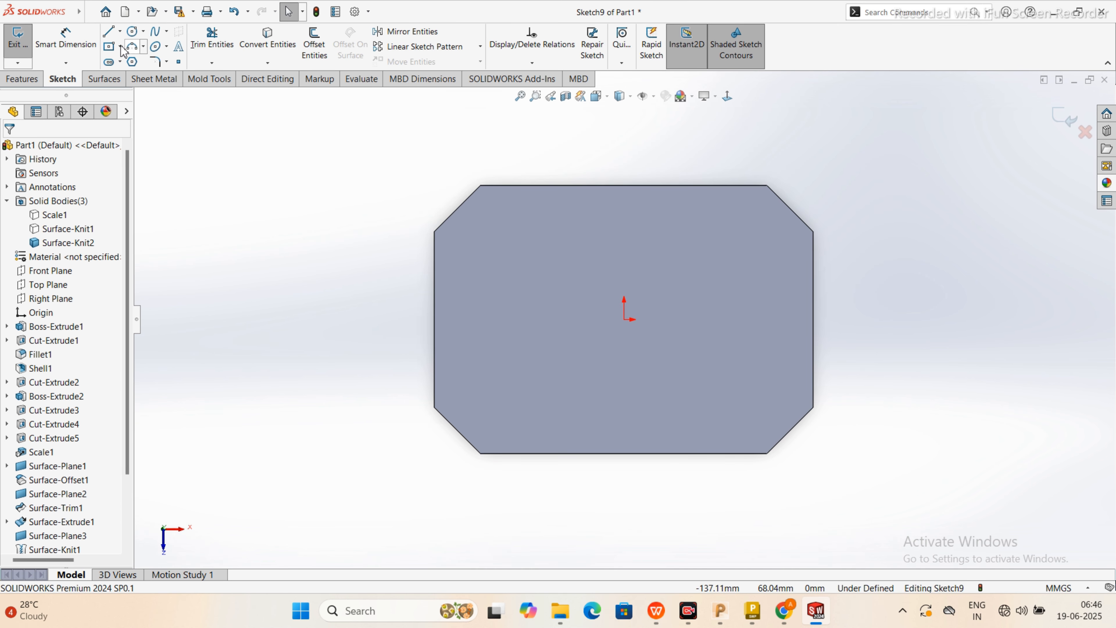
click(624, 319)
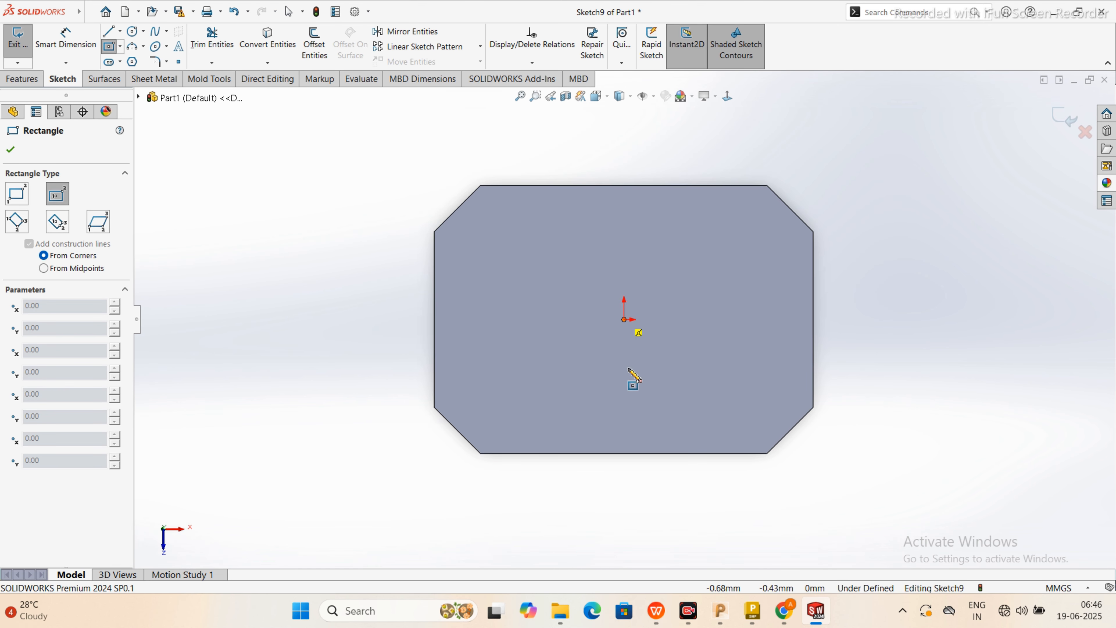
click(415, 498)
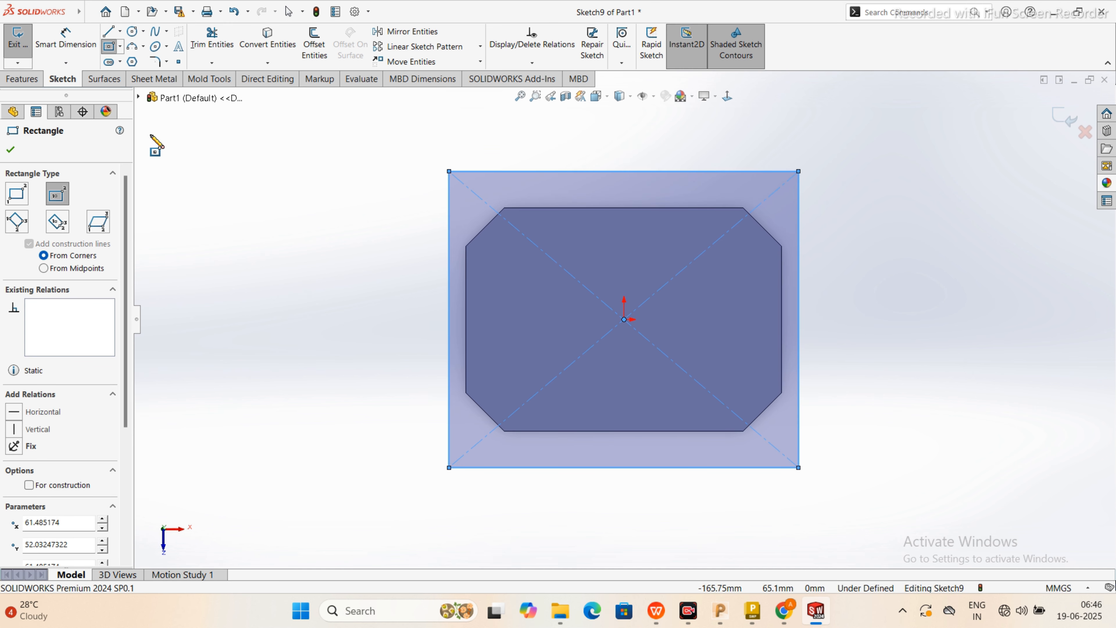
key(Escape)
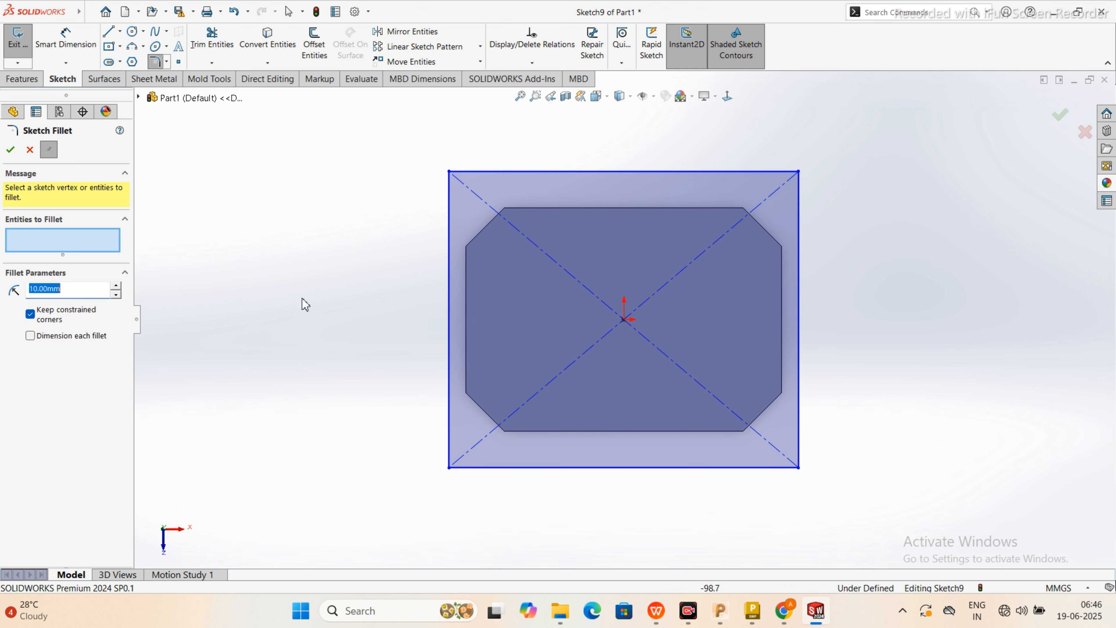
Step: Fillet all four corners of the rectangle with a 10 mm radius
text(7)
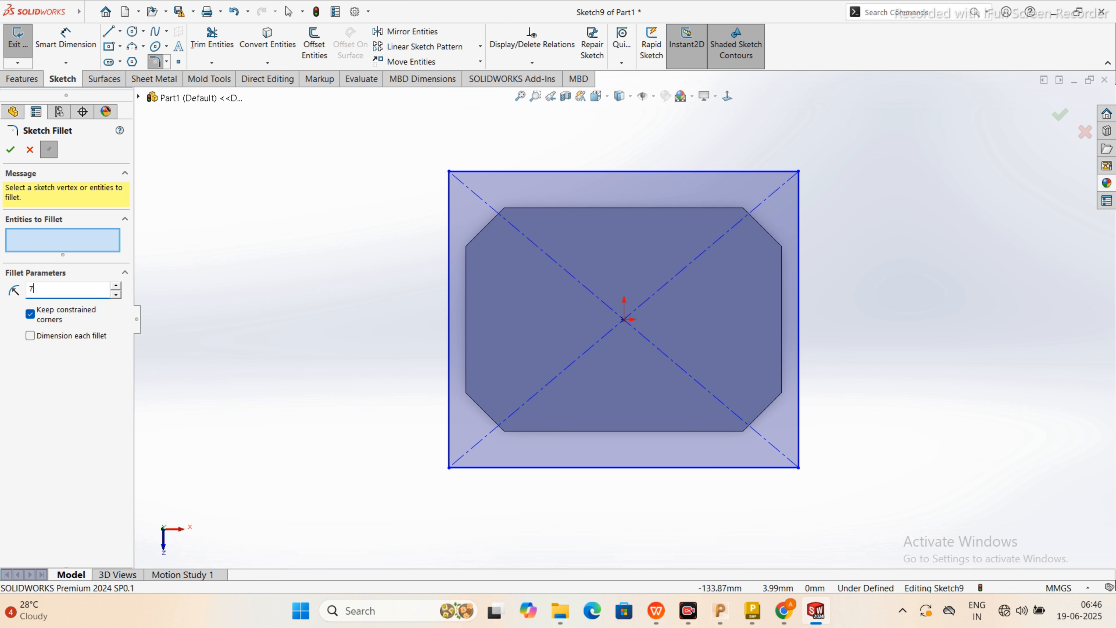
click(450, 171)
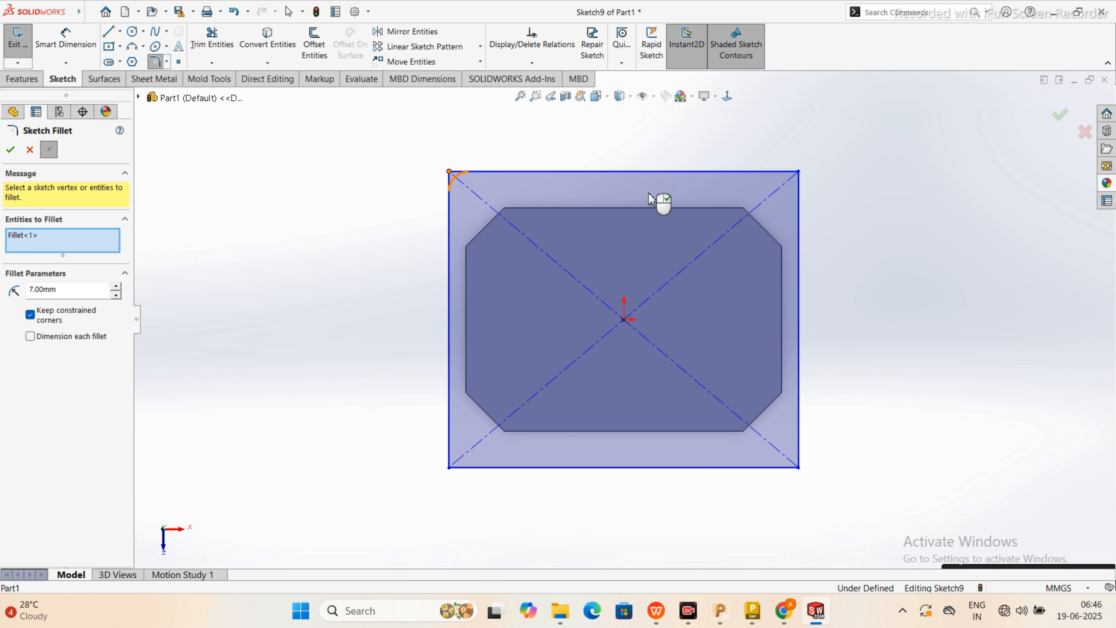
click(798, 174)
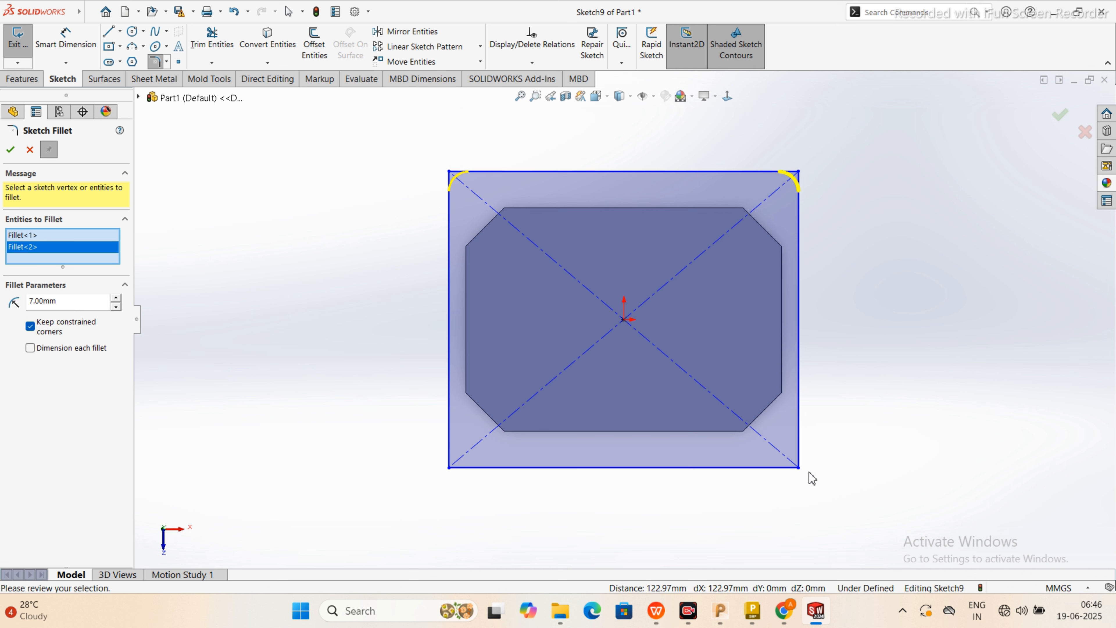
click(797, 469)
click(798, 469)
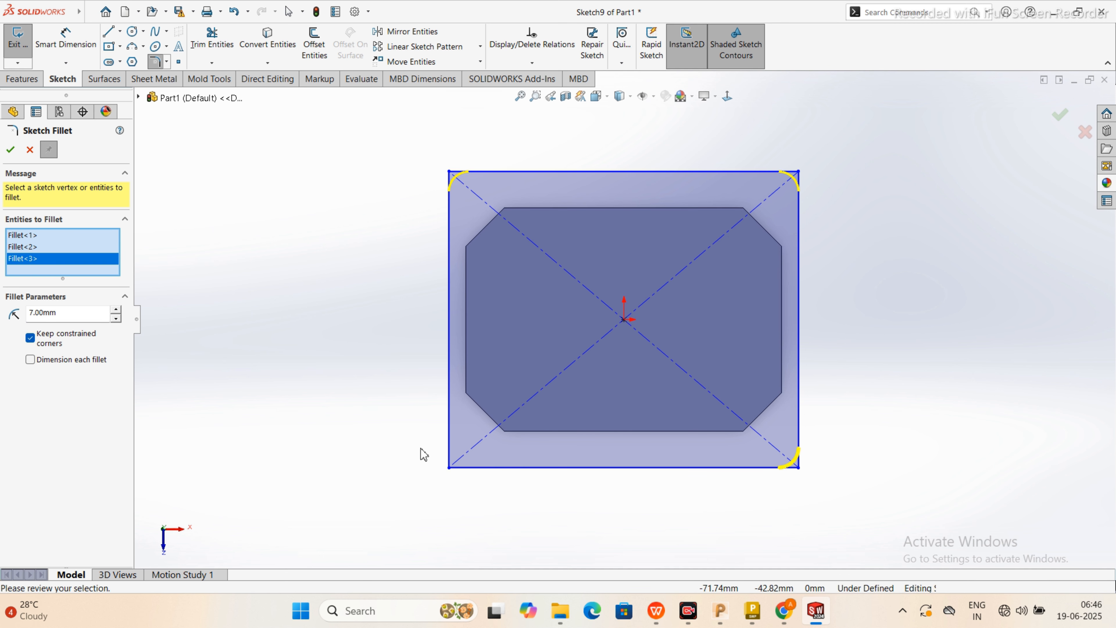
click(448, 466)
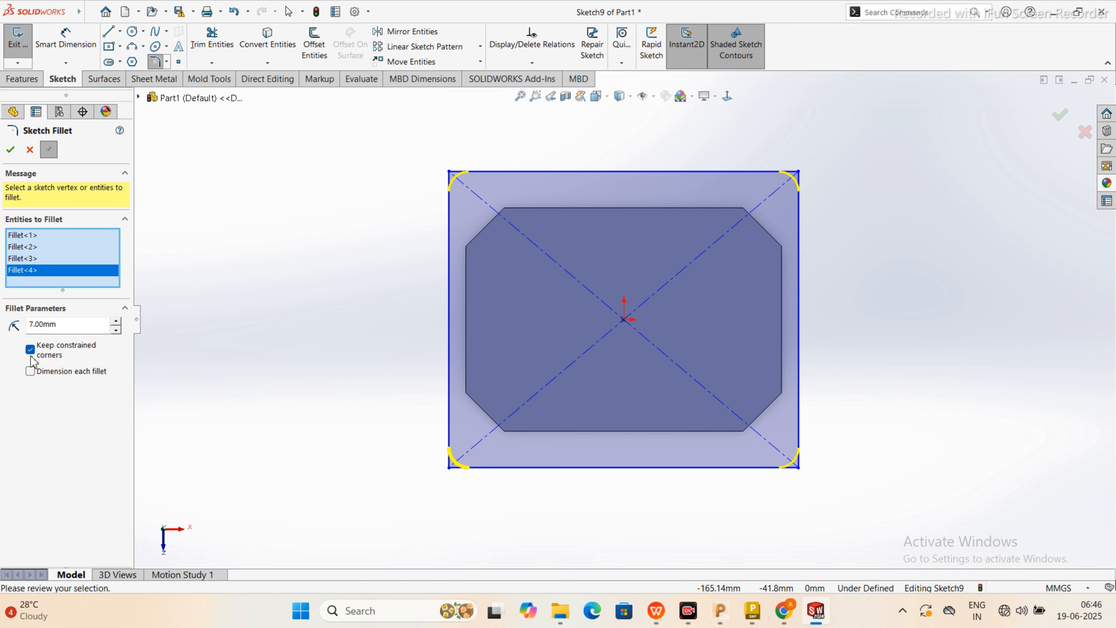
click(63, 326)
text(10)
key(Return)
click(10, 150)
Step: Extrude the rounded rectangle 10 mm away from the knitted body, merging the result with it
middle_drag(506, 321, 685, 312)
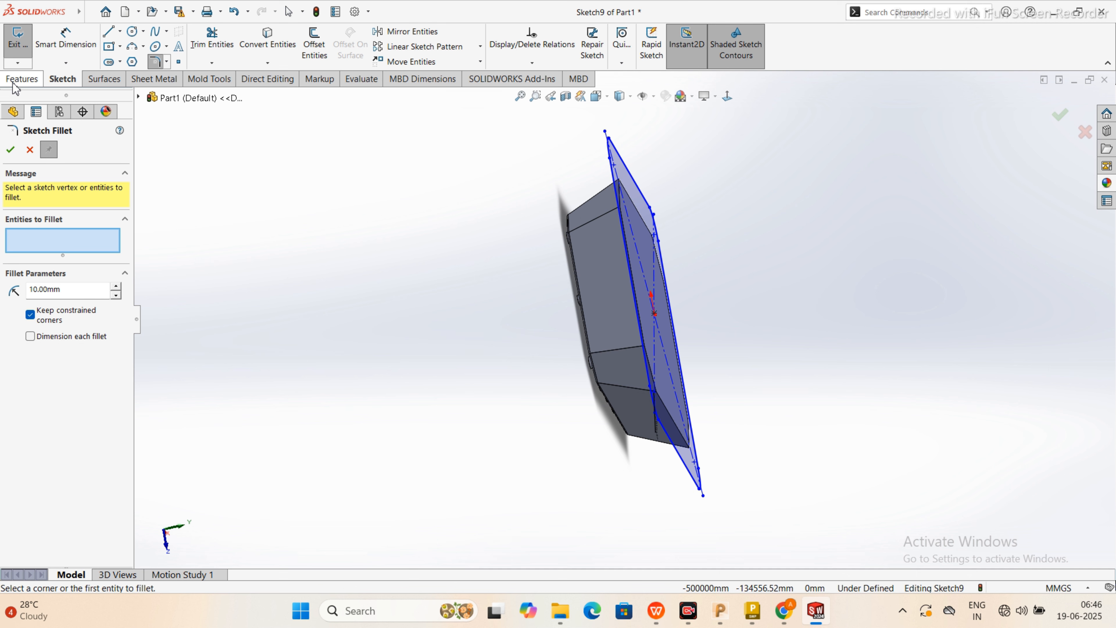
click(17, 83)
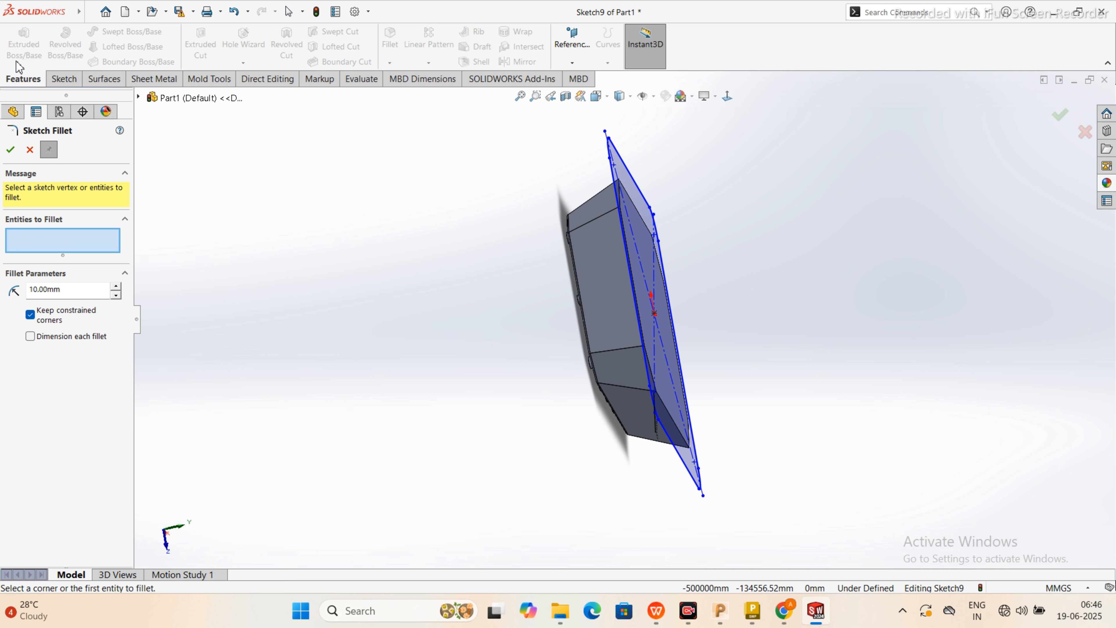
click(1060, 115)
click(24, 44)
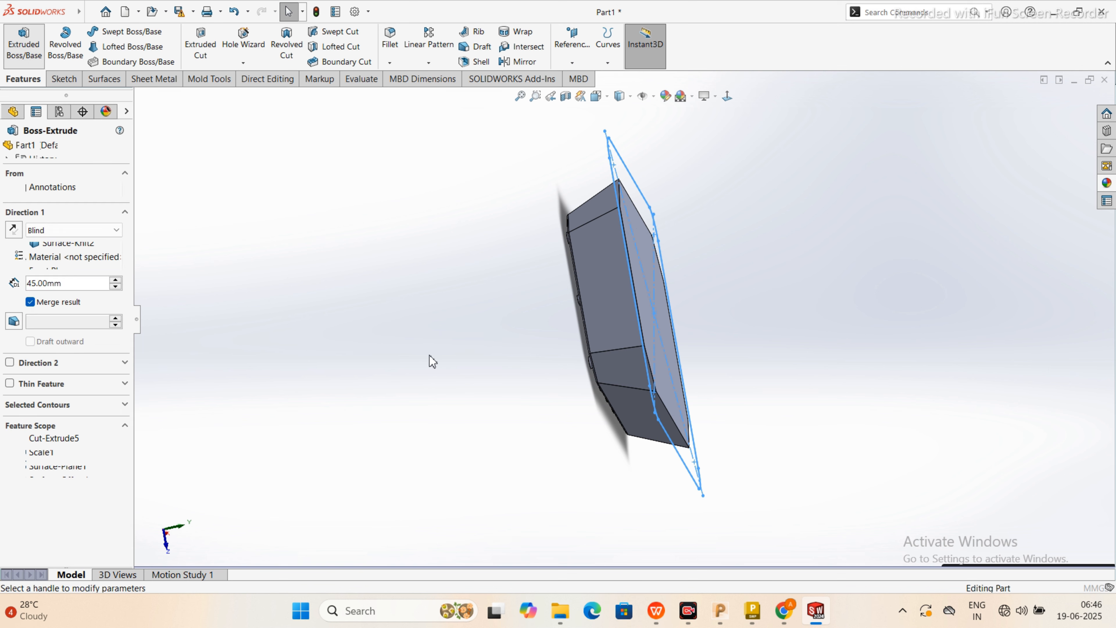
text(10)
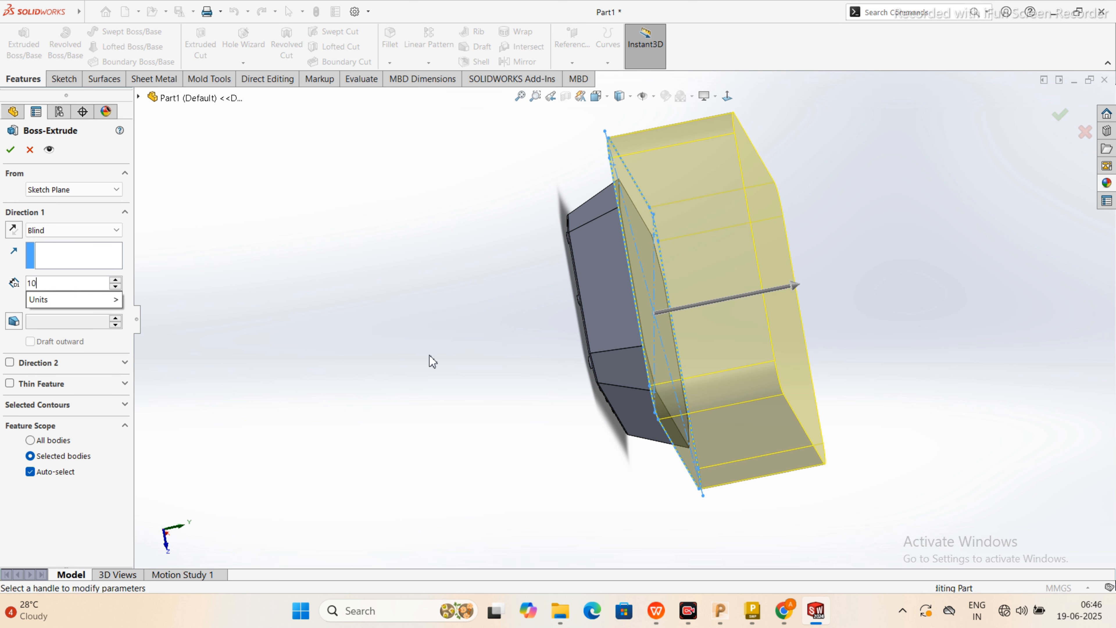
key(Return)
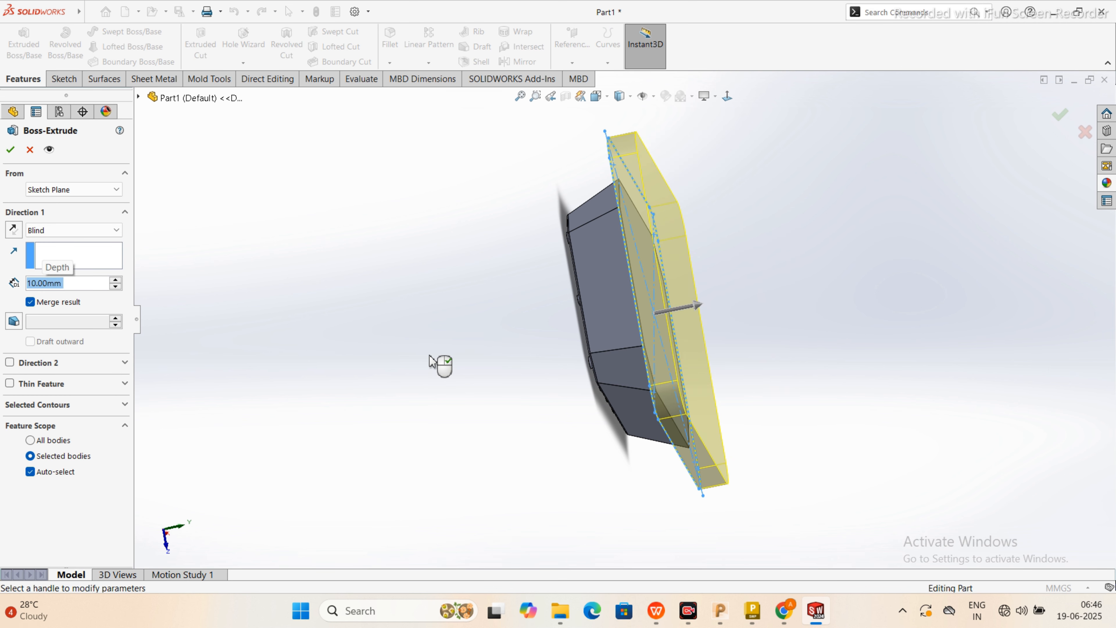
click(10, 149)
Step: Show the hidden Surface-Knit1 solid body around the core
middle_drag(364, 354, 507, 191)
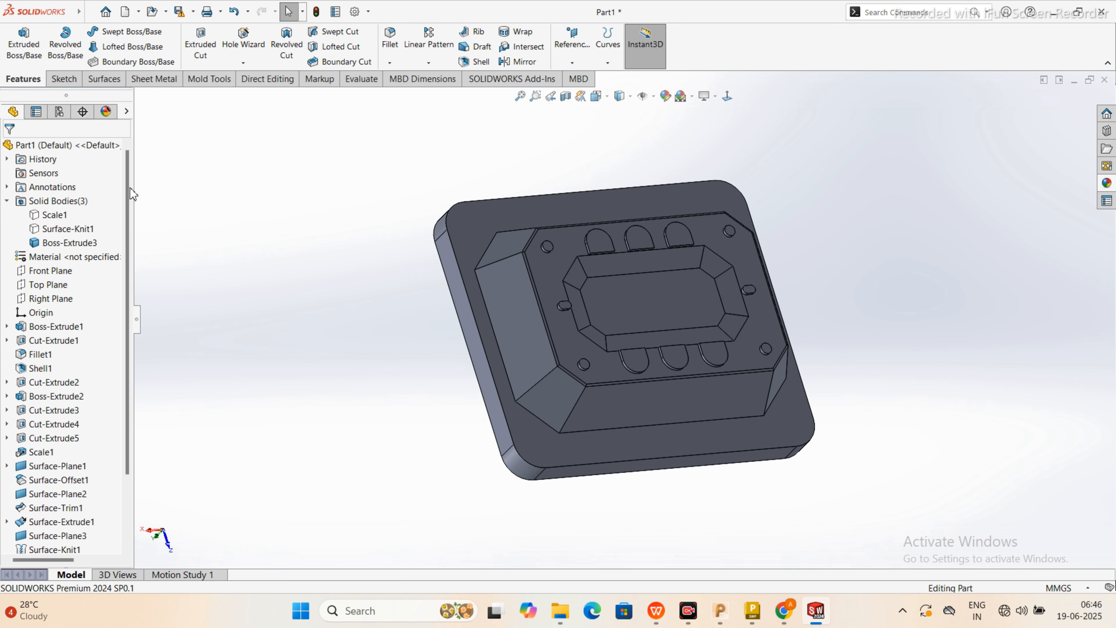
click(58, 216)
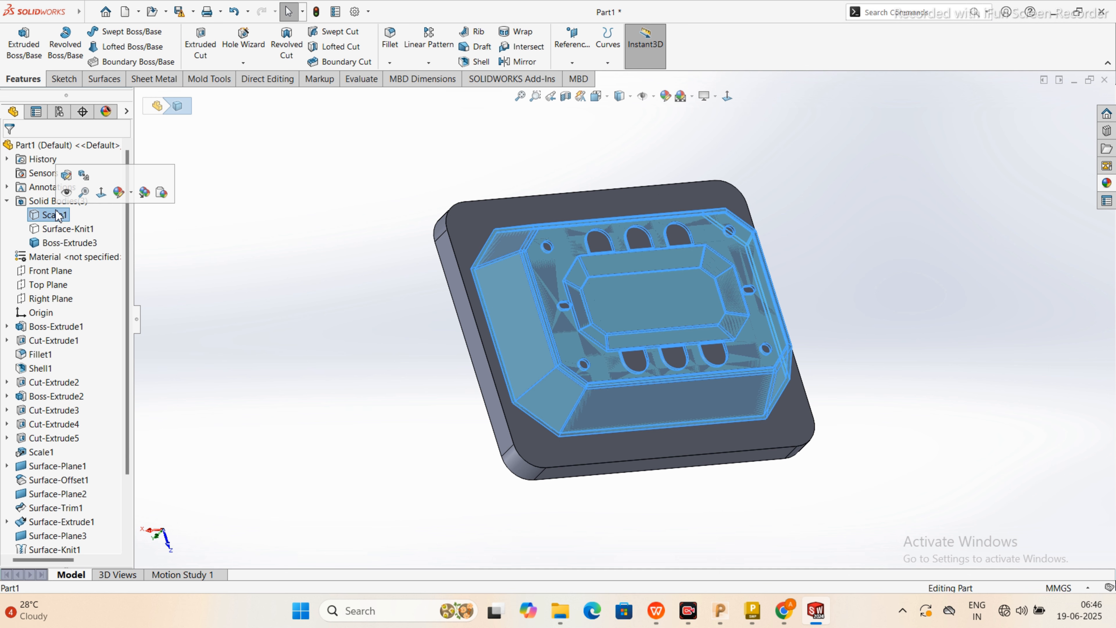
click(66, 229)
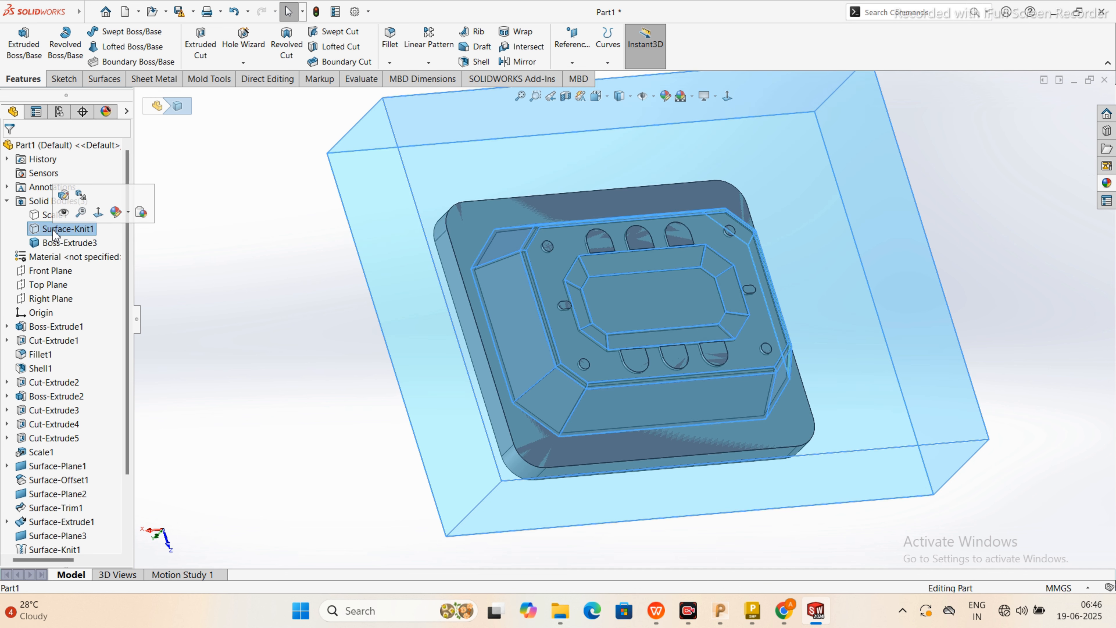
click(320, 317)
Step: Start a sketch on the mold block's flat face around the rounded base and convert the face's rectangular outline into sketch lines
middle_drag(320, 317, 528, 215)
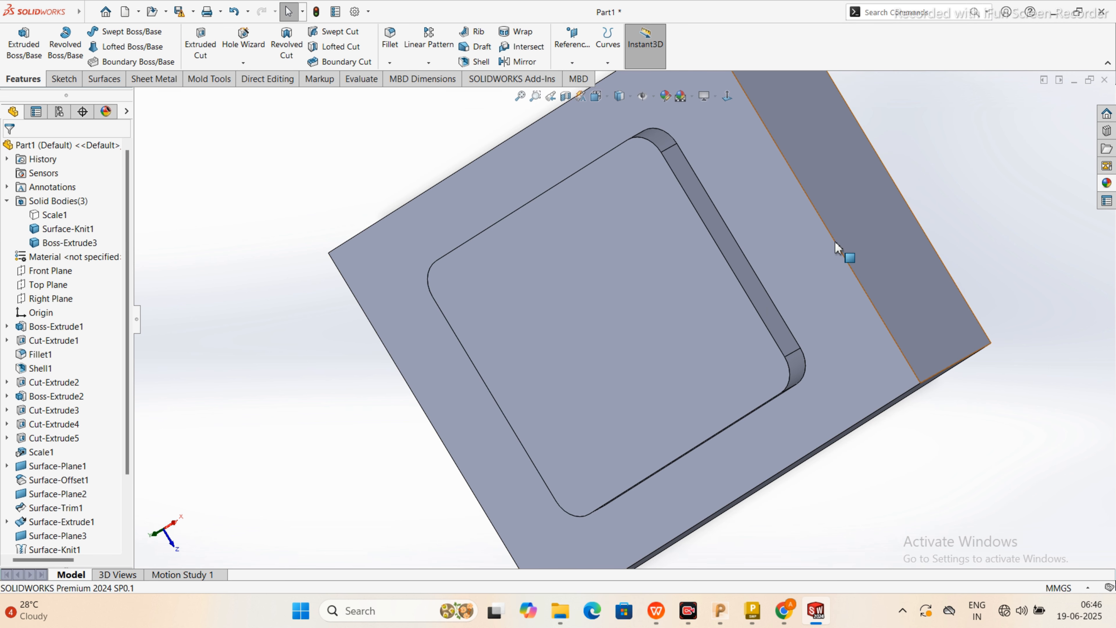
click(835, 261)
click(858, 227)
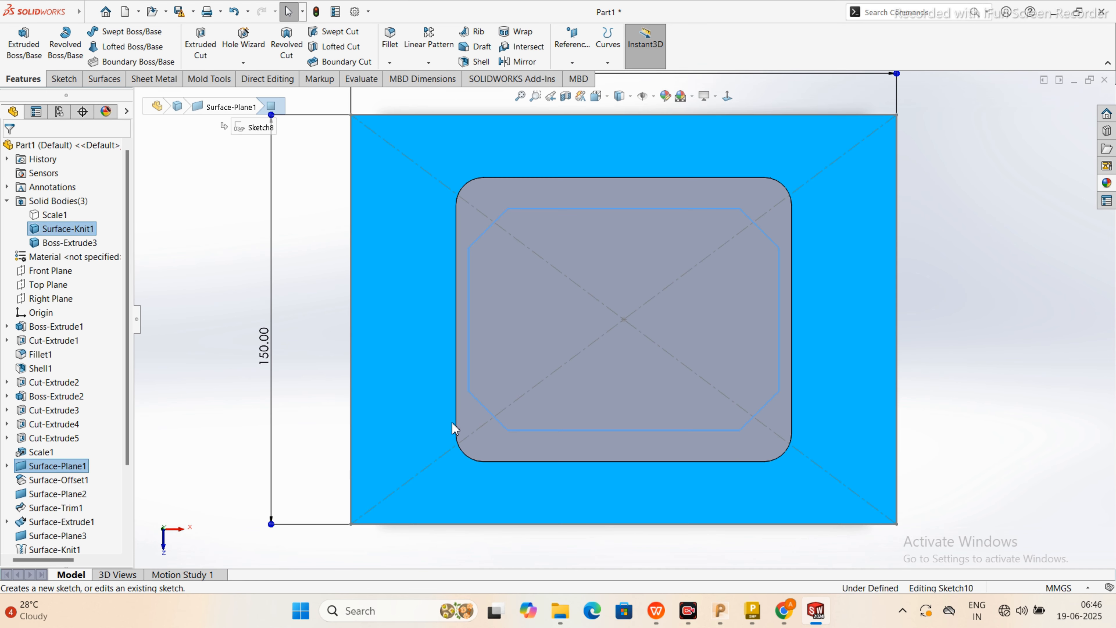
click(310, 369)
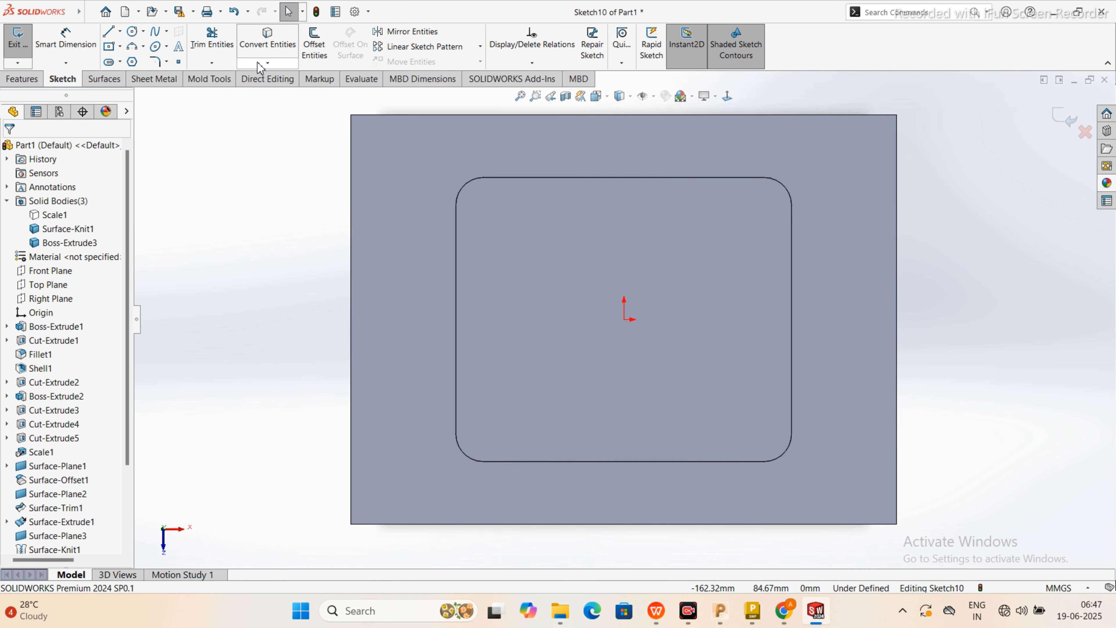
click(267, 62)
click(298, 75)
click(369, 282)
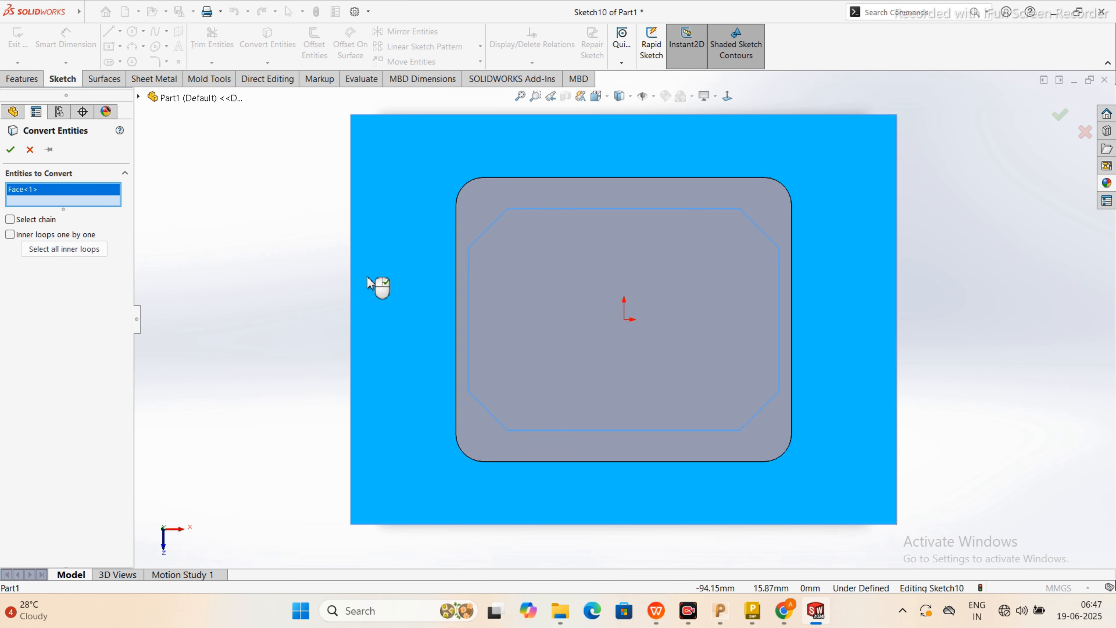
click(12, 152)
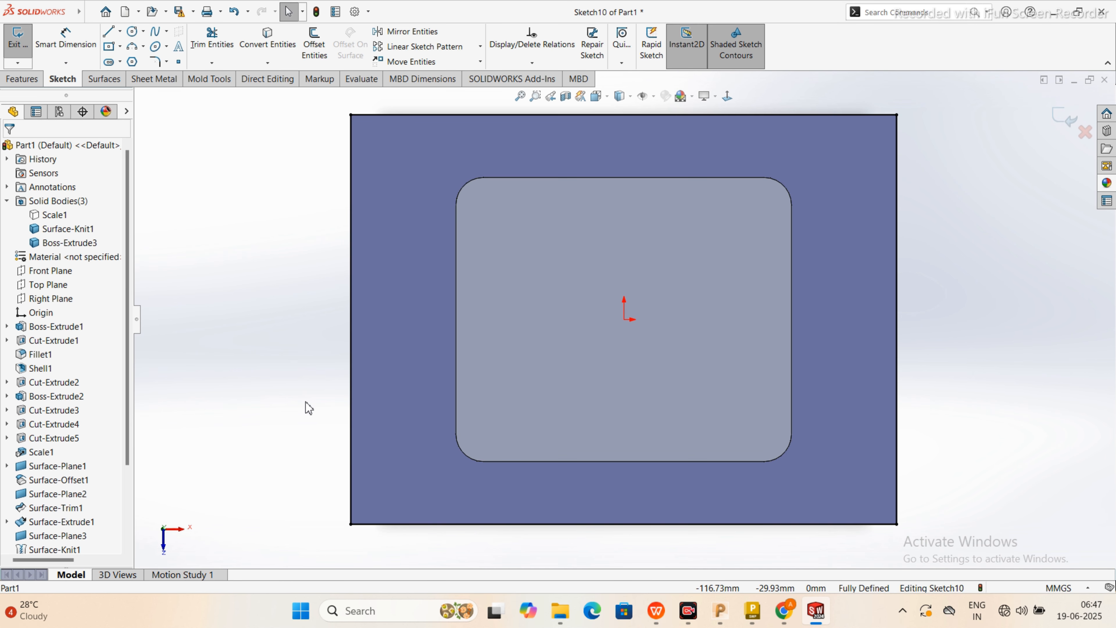
Step: Extrude the converted rectangular outline 40 mm over the rounded base as a separate body, without merging the result
middle_drag(306, 399, 307, 252)
key(f)
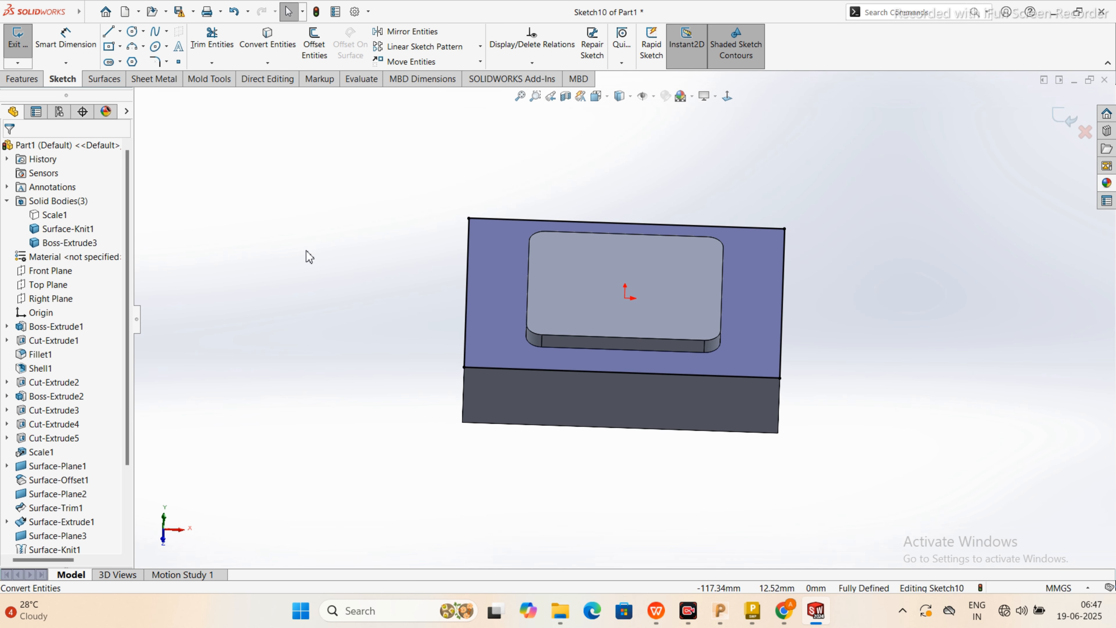
click(4, 82)
click(24, 44)
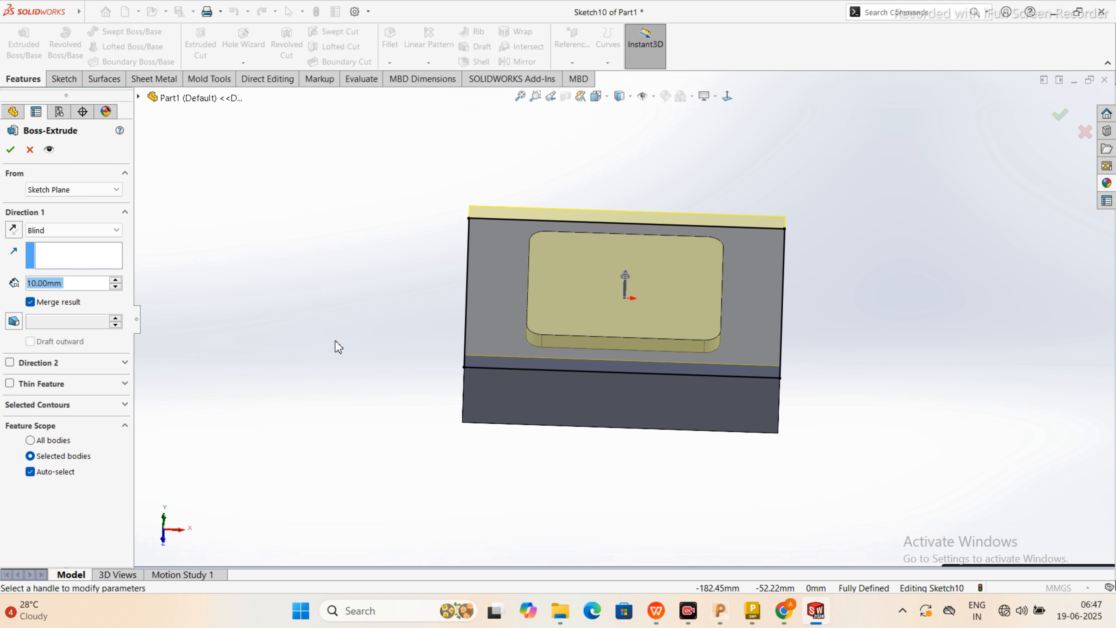
text(40)
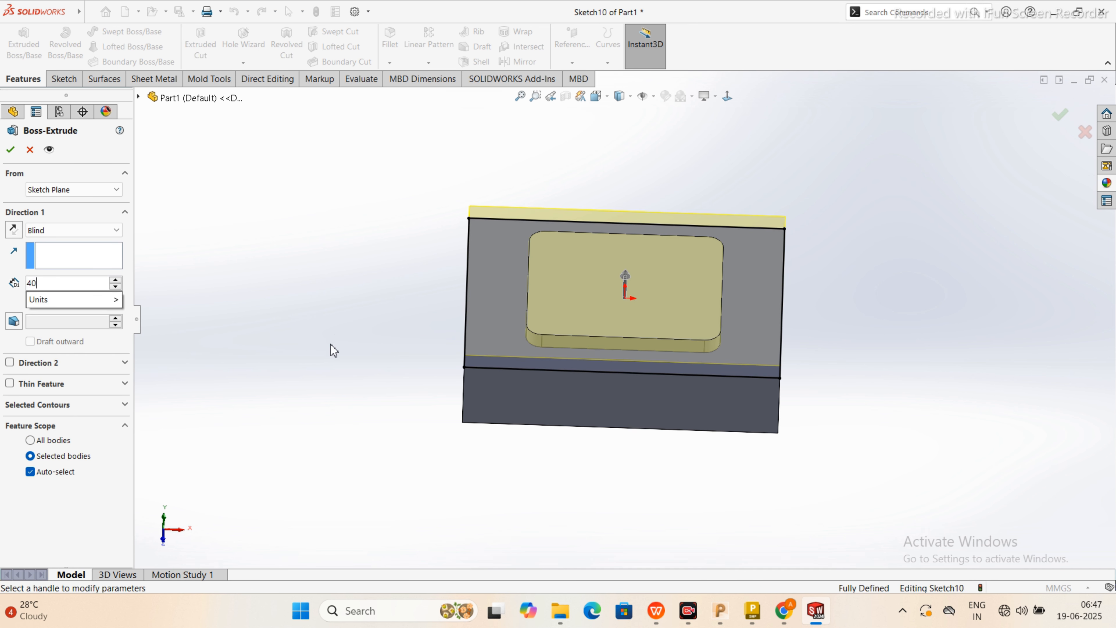
key(Return)
click(30, 304)
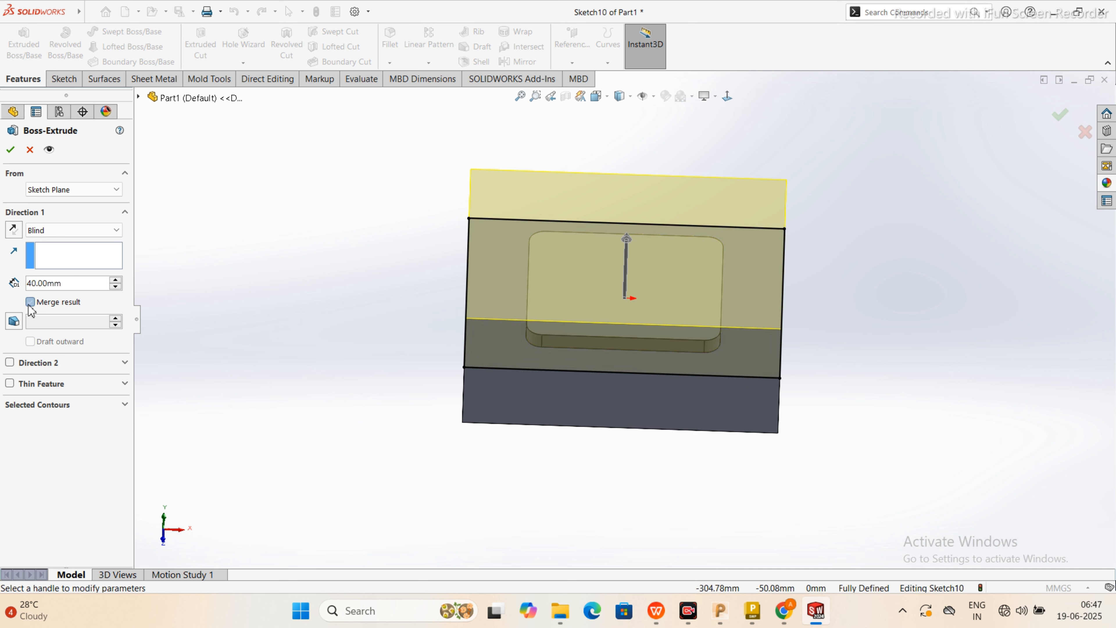
click(12, 150)
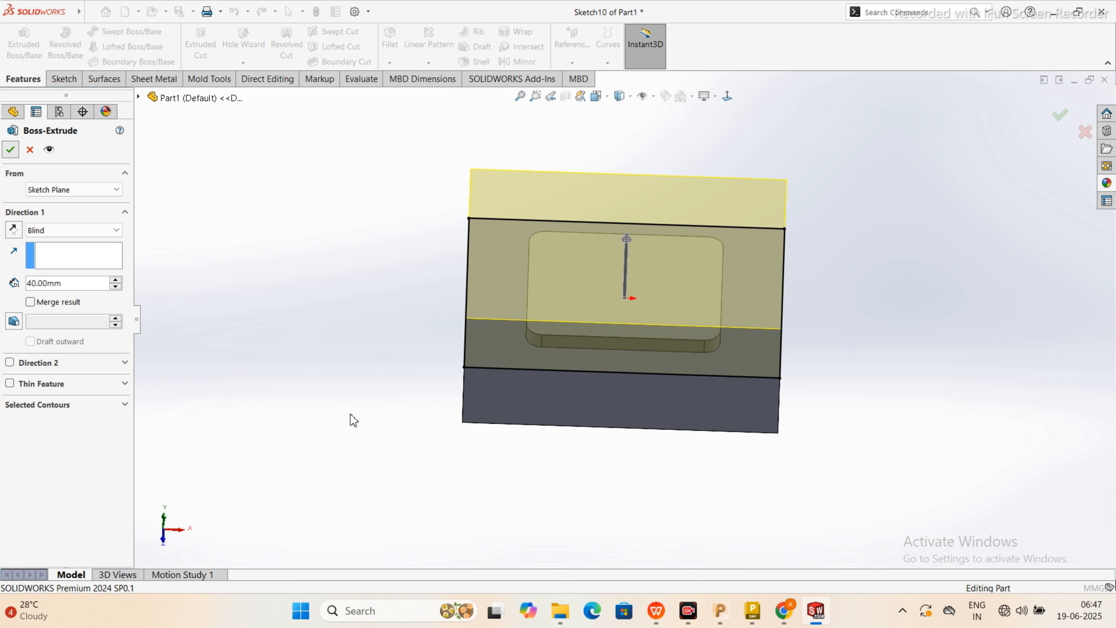
Step: Hide the Surface-Knit1 block and the newly extruded 40 mm block, leaving only the core body shown
click(496, 395)
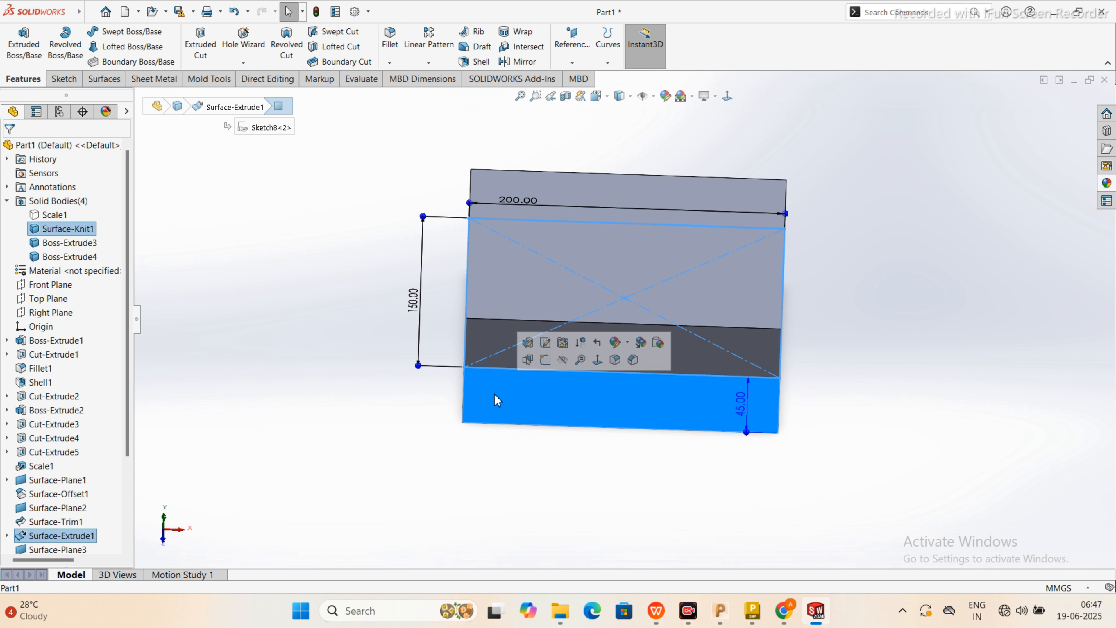
middle_drag(425, 495, 394, 176)
scroll(618, 264, down, 4)
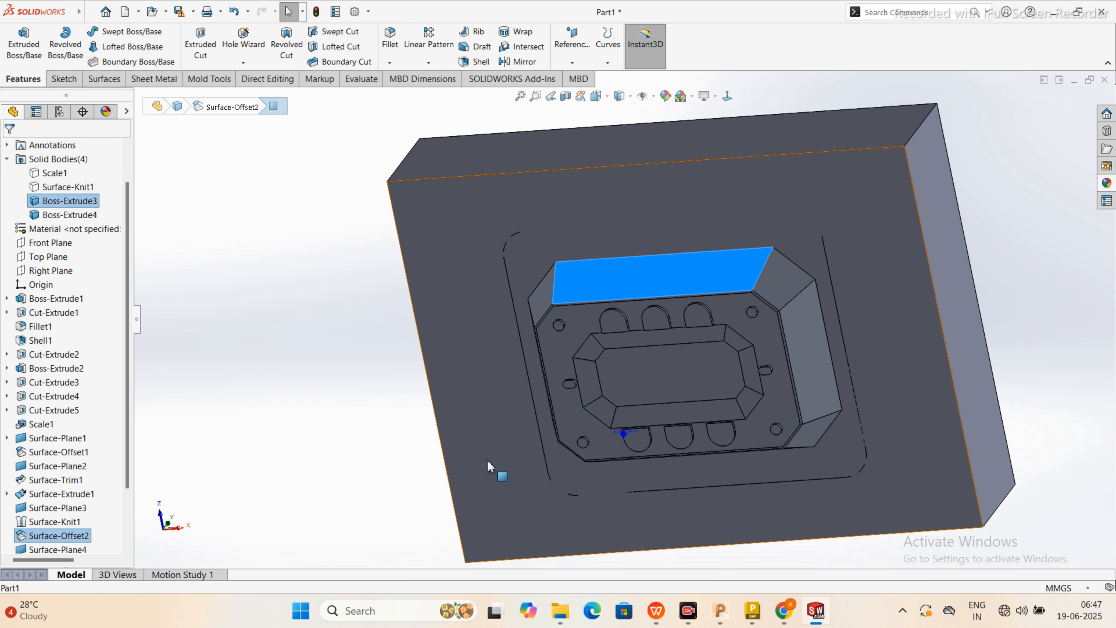
click(490, 411)
click(547, 360)
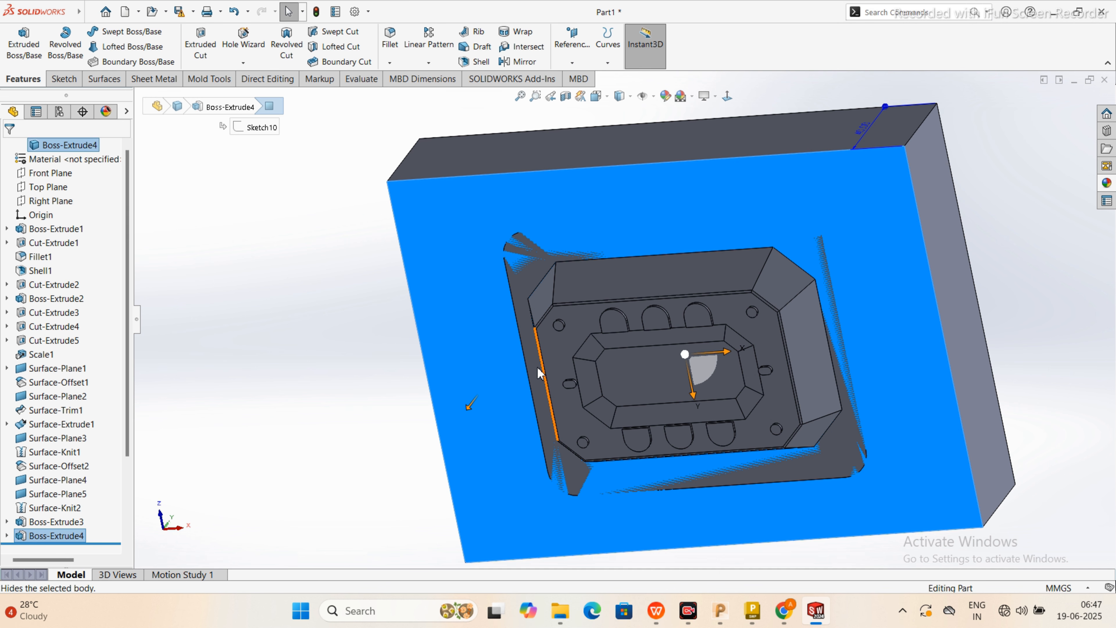
Step: Start a sketch on the flat outer face of the core's rounded base and convert its outline into sketch lines
middle_drag(510, 424, 622, 382)
click(622, 382)
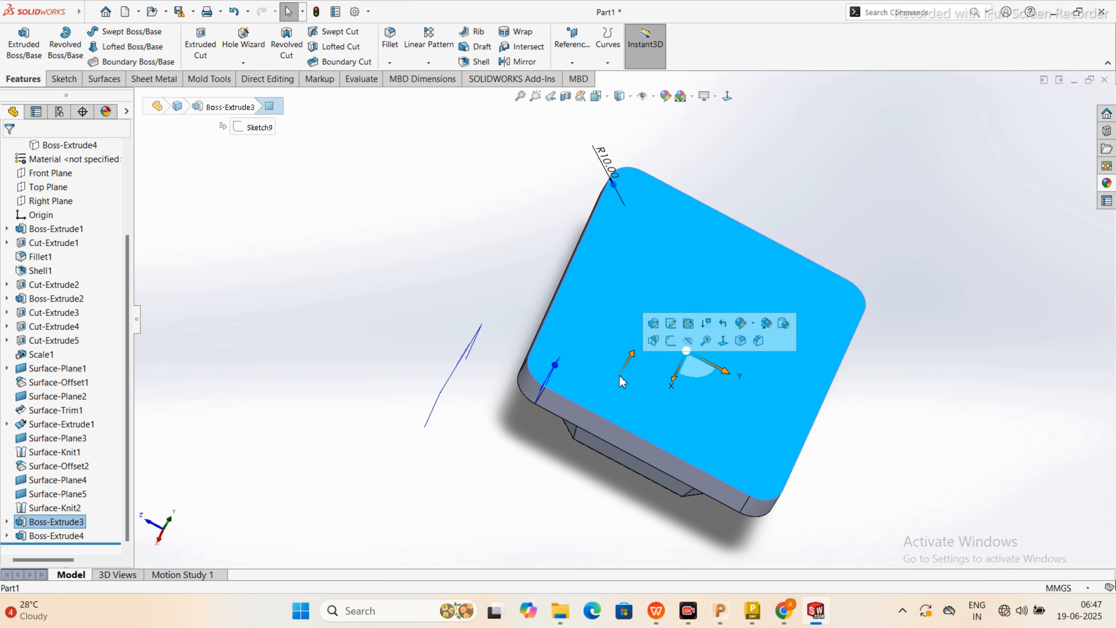
click(652, 346)
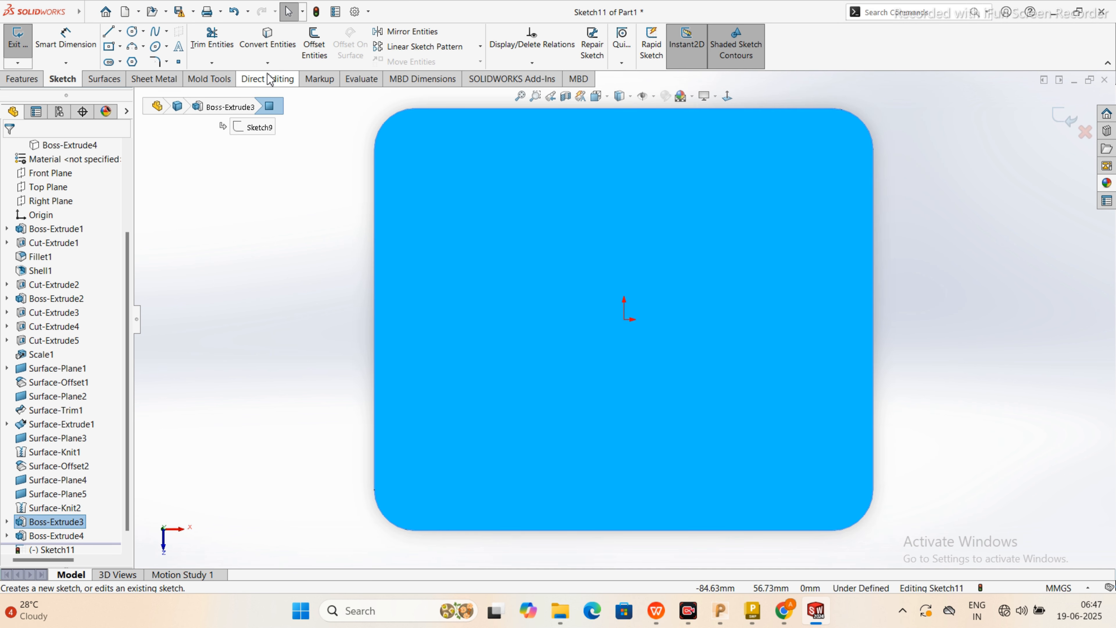
click(267, 63)
click(272, 77)
Step: Show the hidden Boss-Extrude4 block and hide the core body behind the rounded sketch outline
scroll(70, 255, up, 3)
click(69, 256)
click(81, 223)
middle_drag(264, 269, 419, 255)
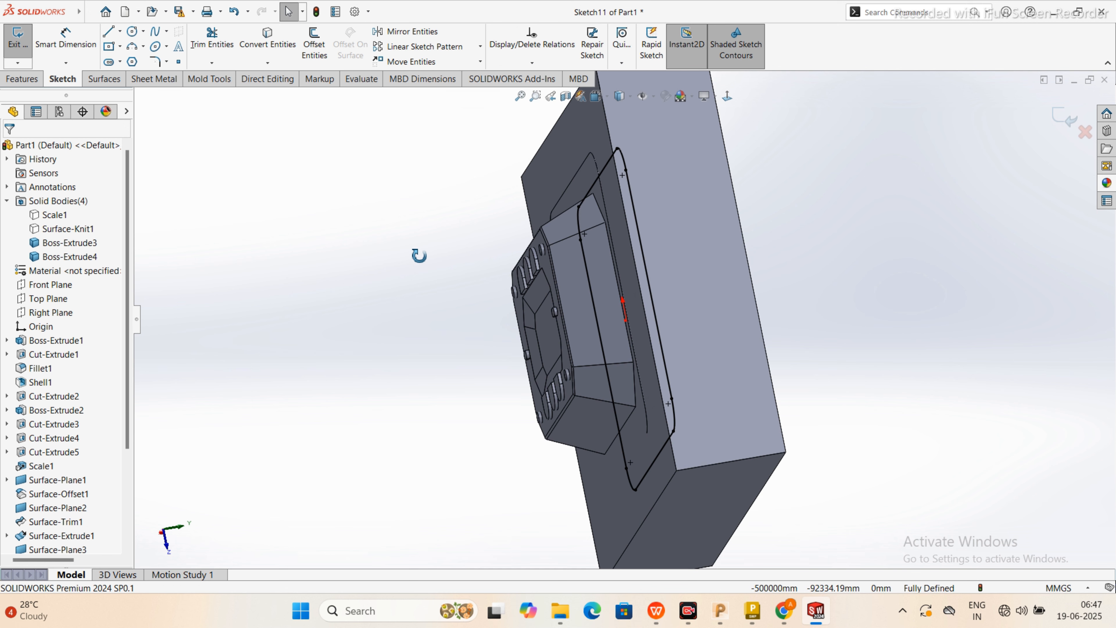
right_click(568, 291)
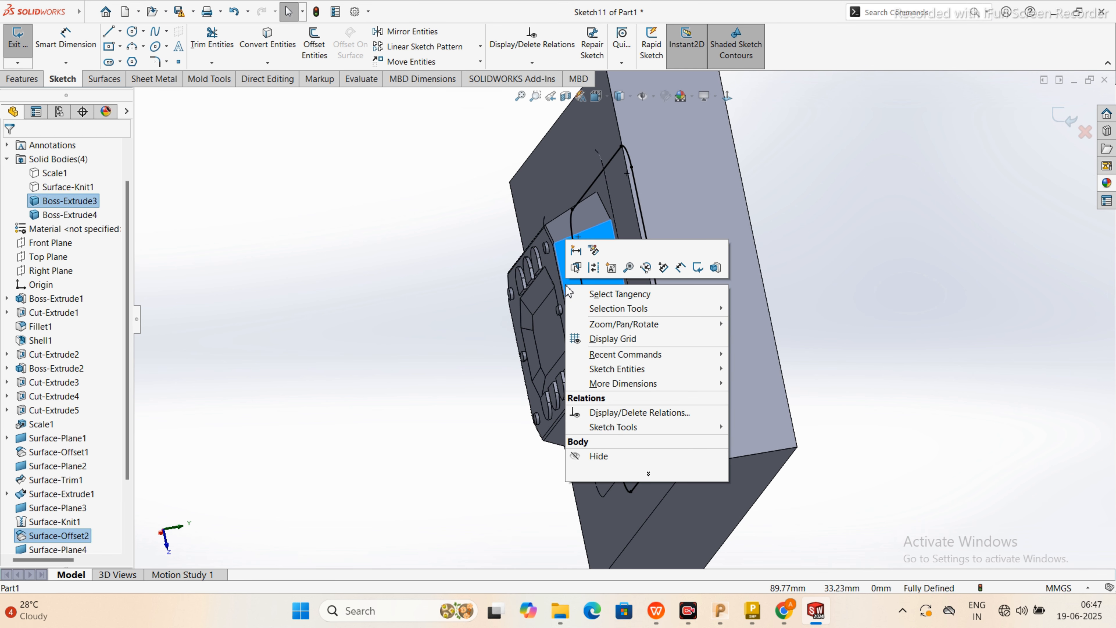
click(598, 456)
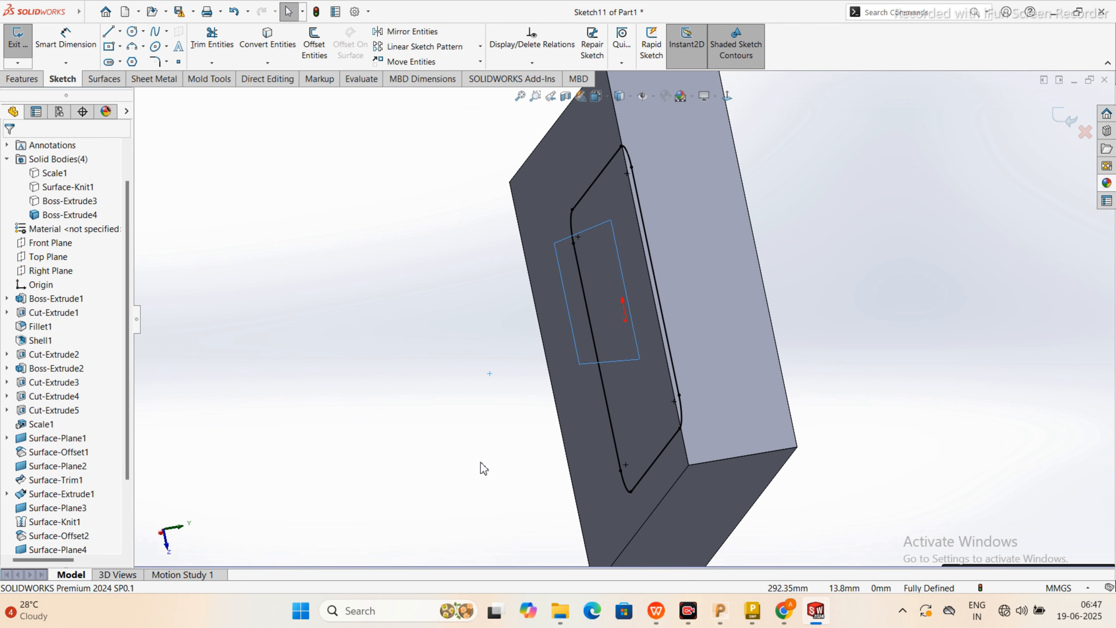
Step: Cut-extrude the rounded outline 40 mm blind toward the parting face to form a pocket in the mold block
click(23, 78)
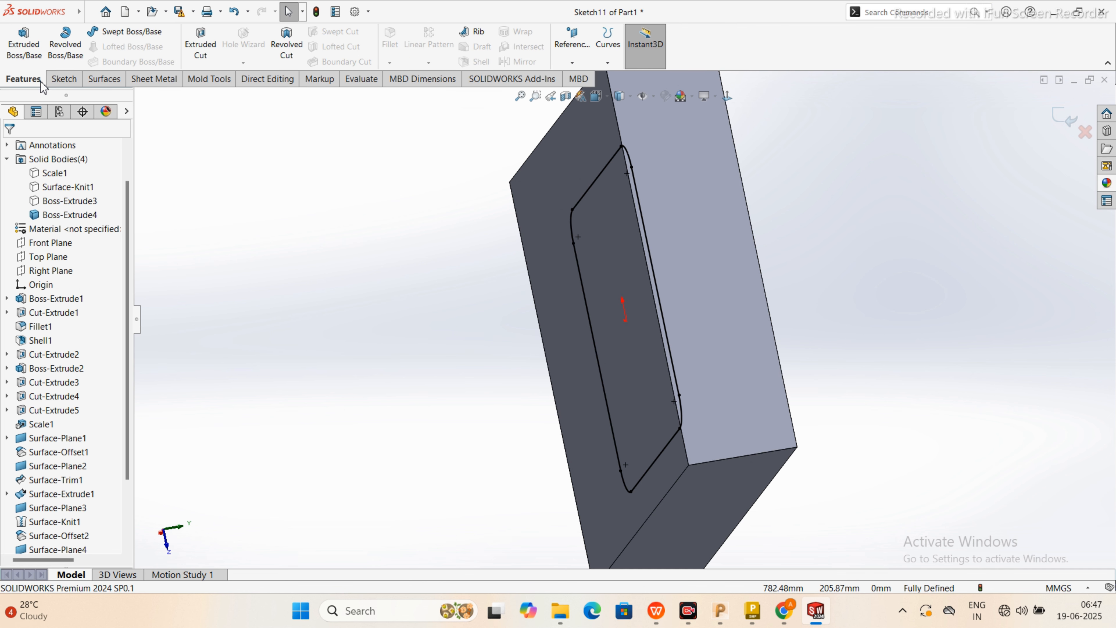
click(200, 44)
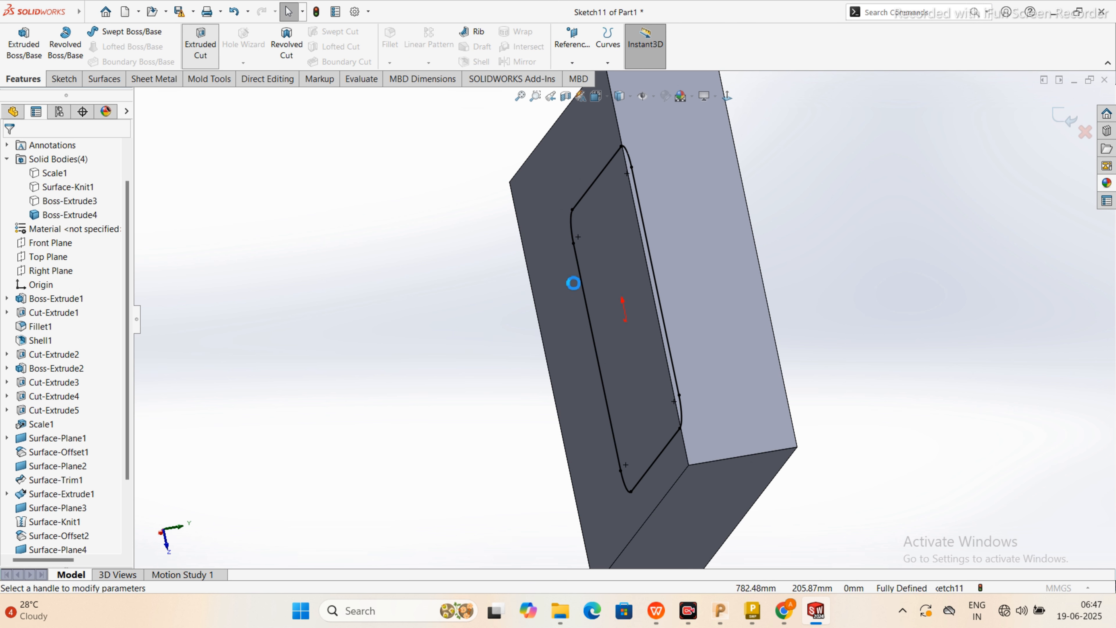
click(10, 149)
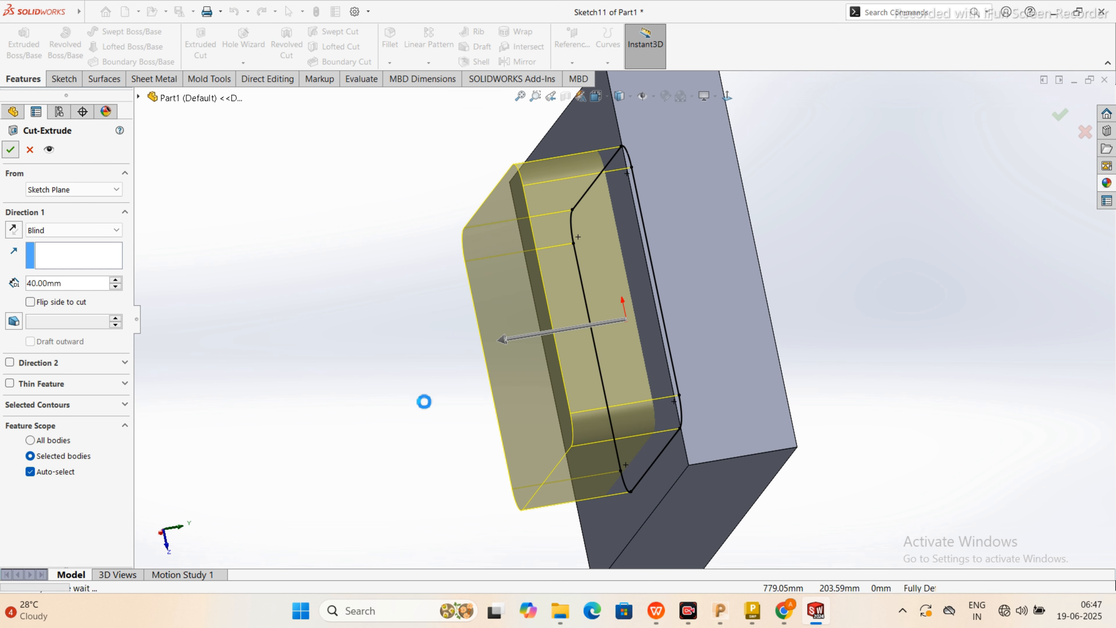
click(422, 400)
middle_drag(422, 400, 483, 351)
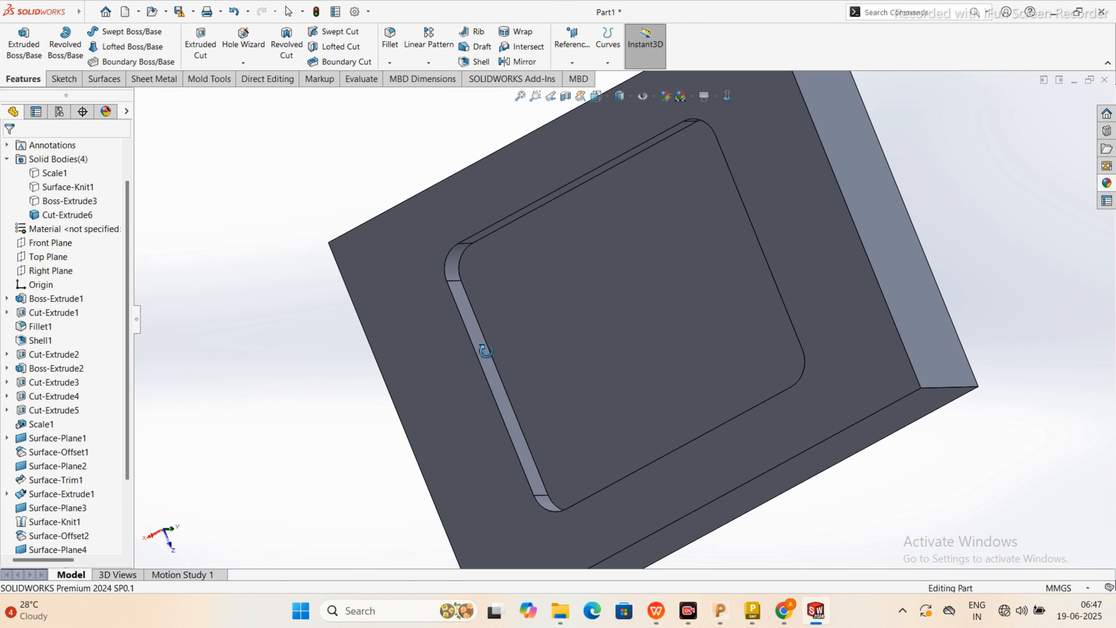
scroll(482, 350, up, 4)
middle_drag(356, 369, 308, 334)
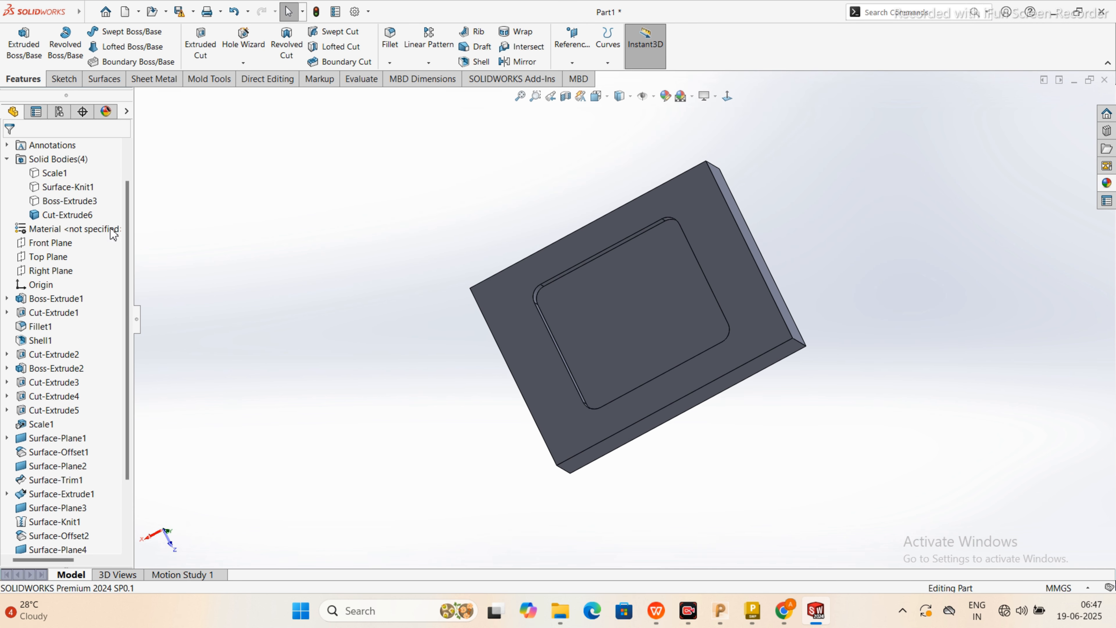
Step: Show the hidden Boss-Extrude3 core body seated in the block's pocket
click(70, 201)
click(84, 189)
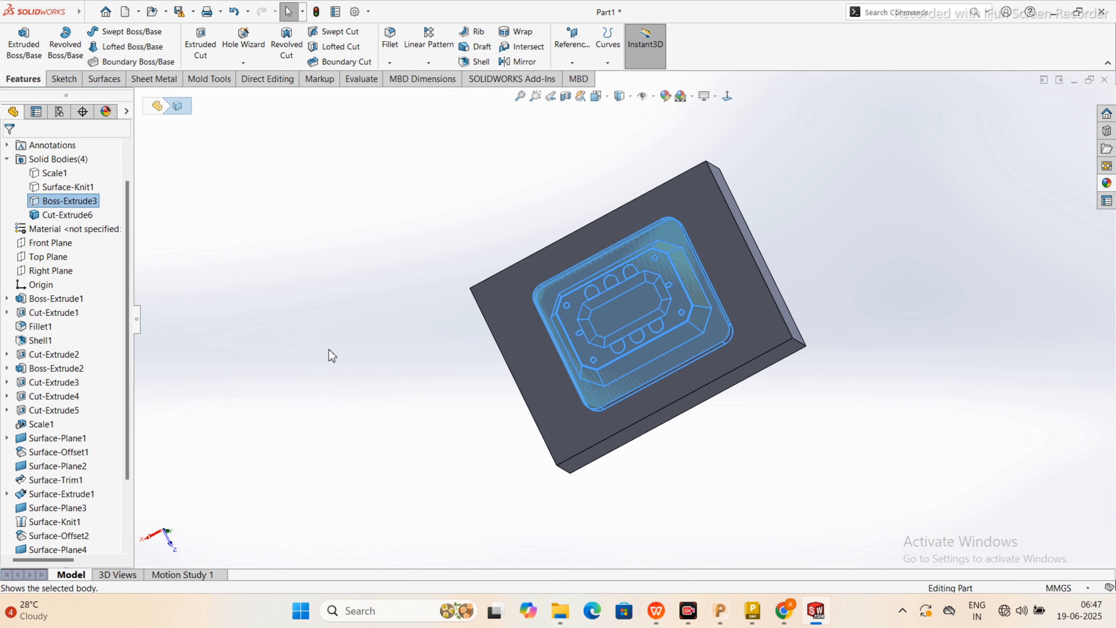
middle_drag(334, 340, 485, 266)
scroll(558, 304, down, 3)
scroll(605, 340, down, 2)
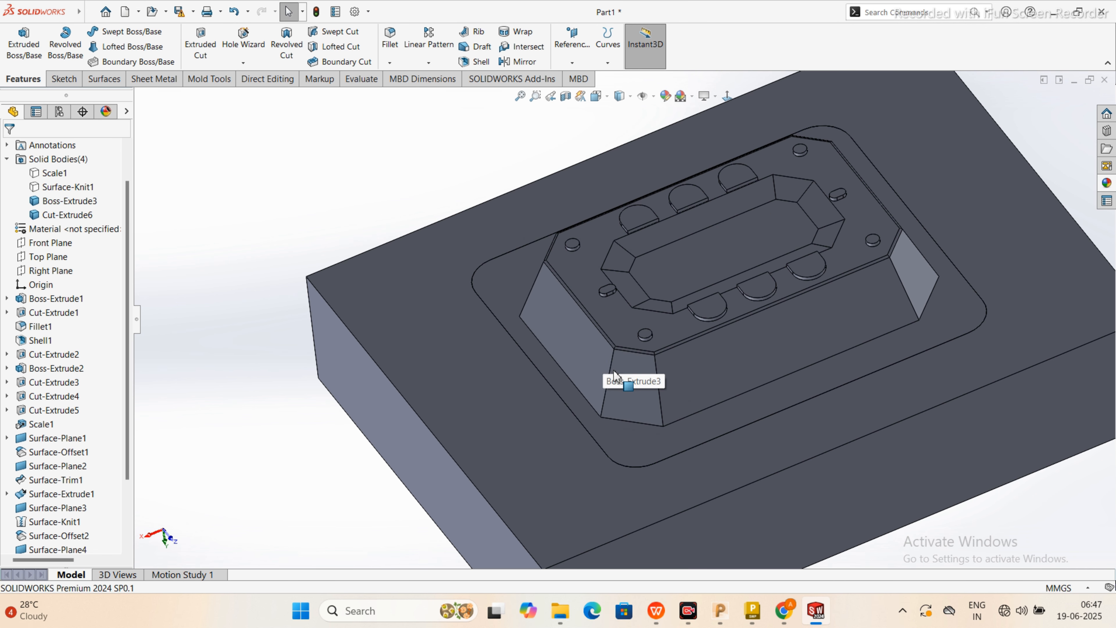
Step: Apply a red color appearance to the whole core body
right_click(614, 379)
click(706, 310)
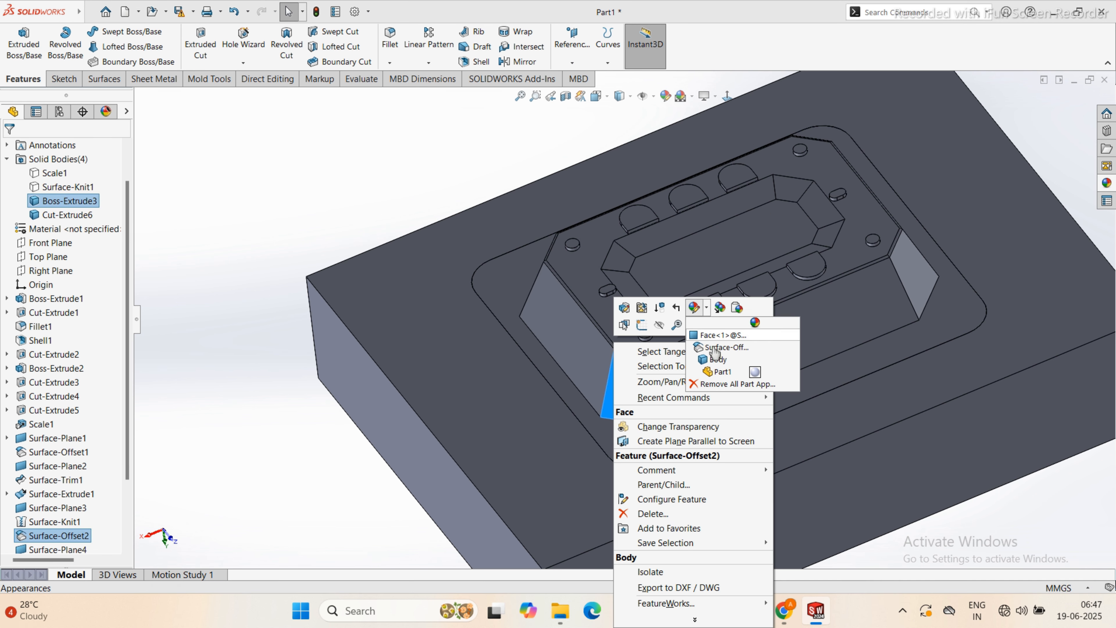
click(717, 367)
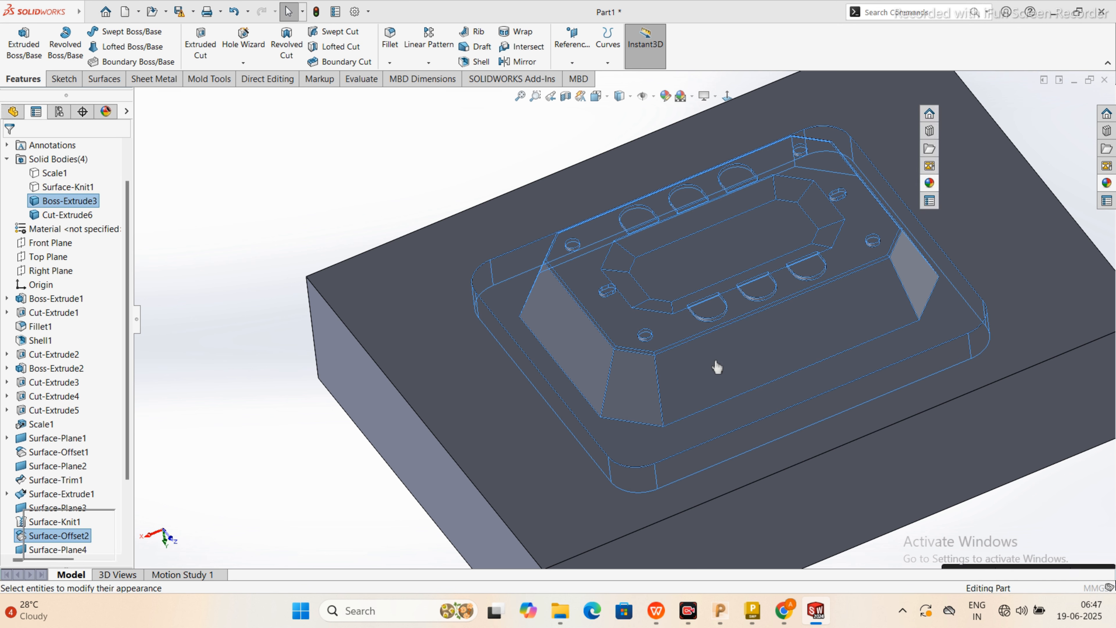
click(31, 439)
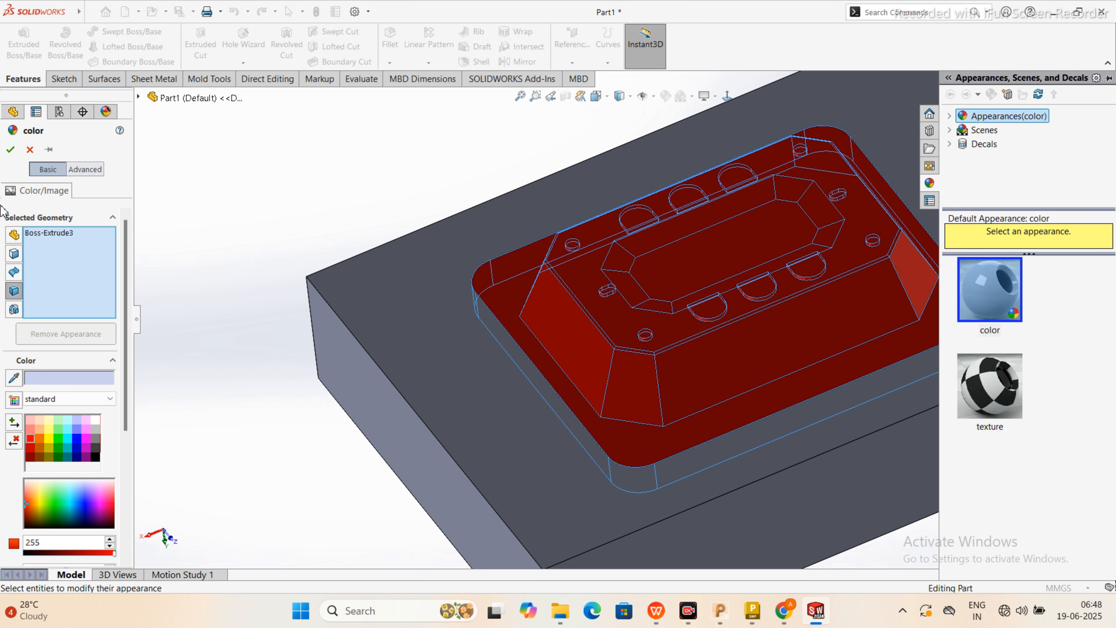
click(14, 154)
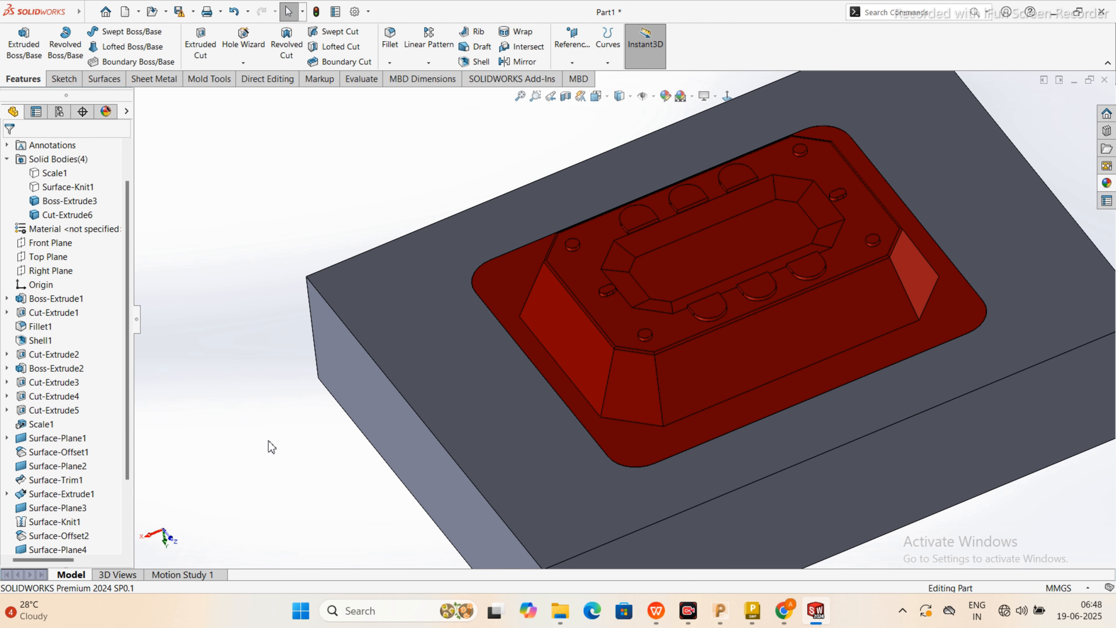
scroll(720, 300, up, 2)
scroll(779, 257, down, 2)
mouse_move(779, 258)
middle_down()
mouse_move(791, 279)
mouse_move(784, 269)
middle_up()
Step: Show the hidden Surface-Knit1 cavity block and the Scale1 part body
click(68, 187)
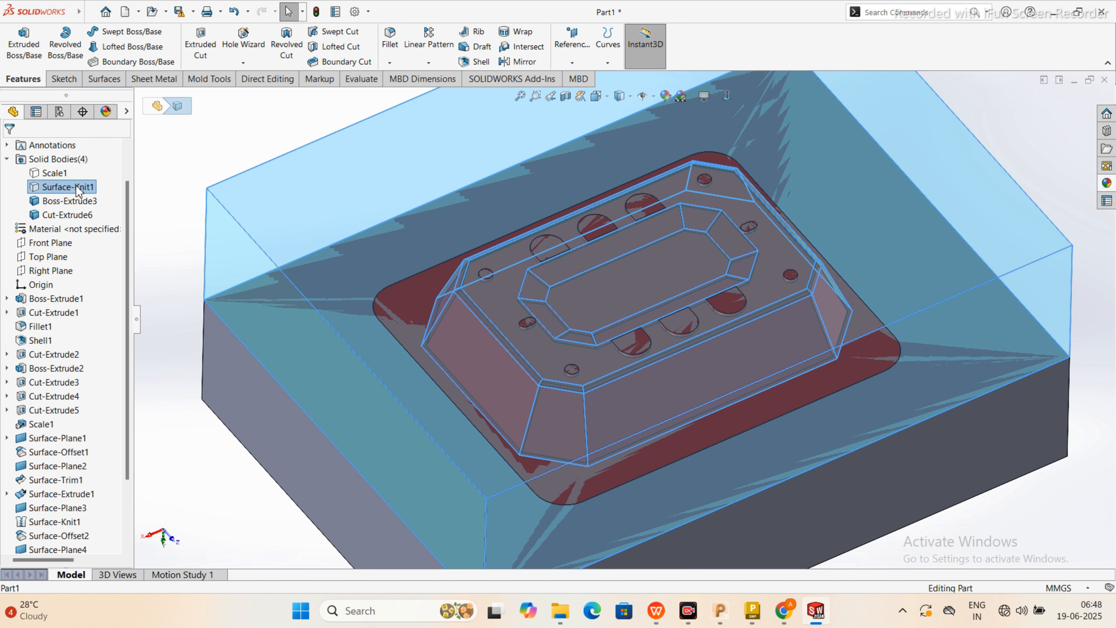
click(175, 170)
right_click(65, 187)
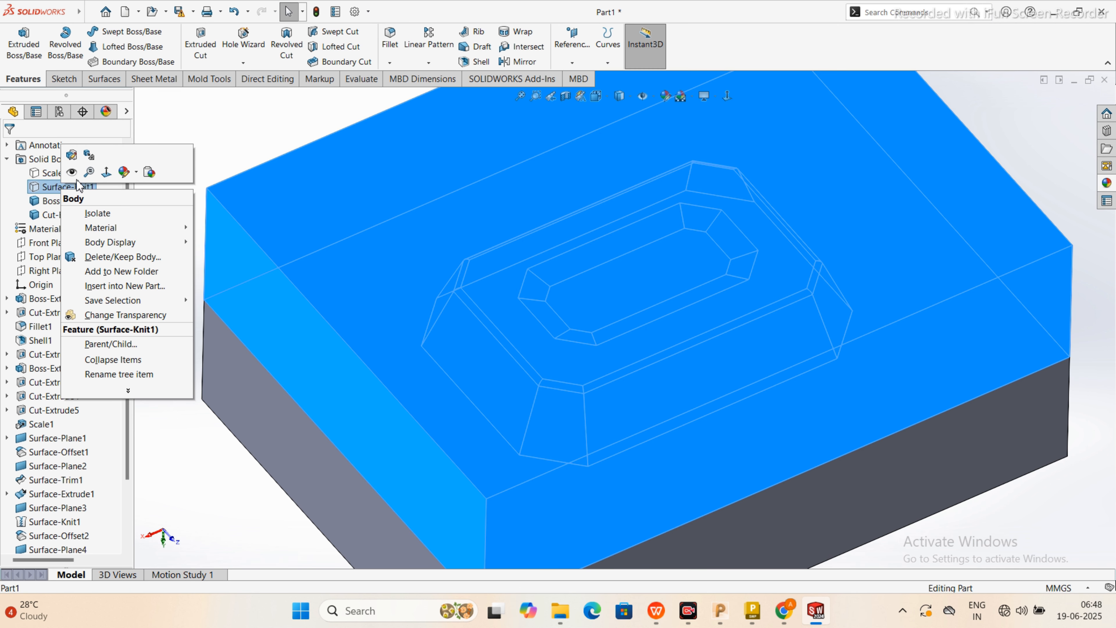
click(71, 172)
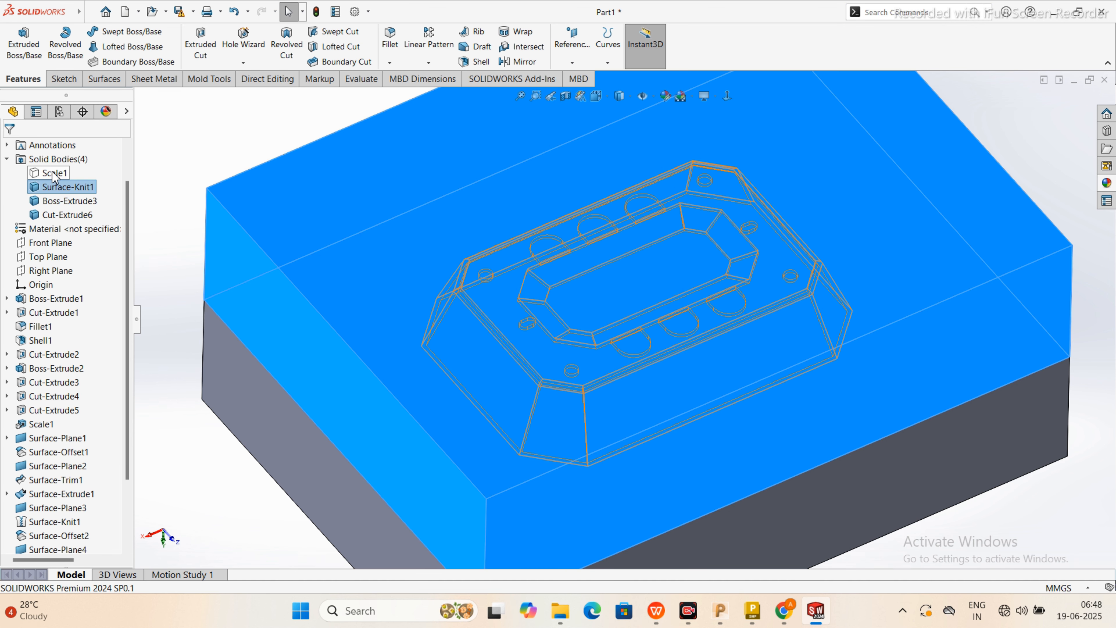
right_click(70, 171)
click(64, 154)
scroll(400, 358, up, 5)
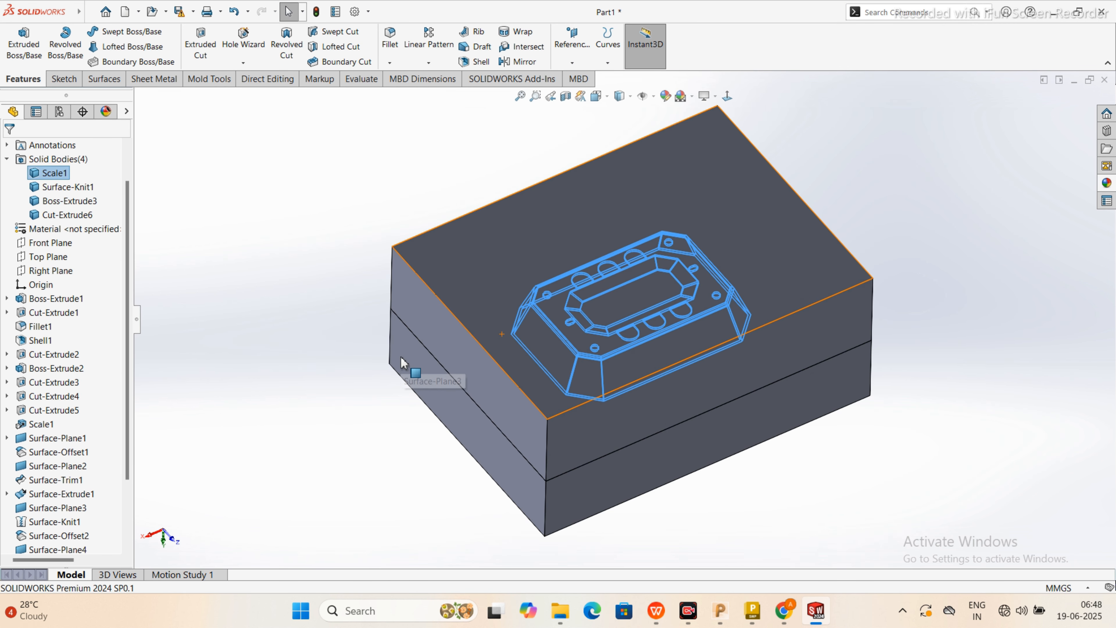
Step: Start a sketch on the cavity block's large outer face and draw a circle about 15 mm in diameter near one corner
click(519, 303)
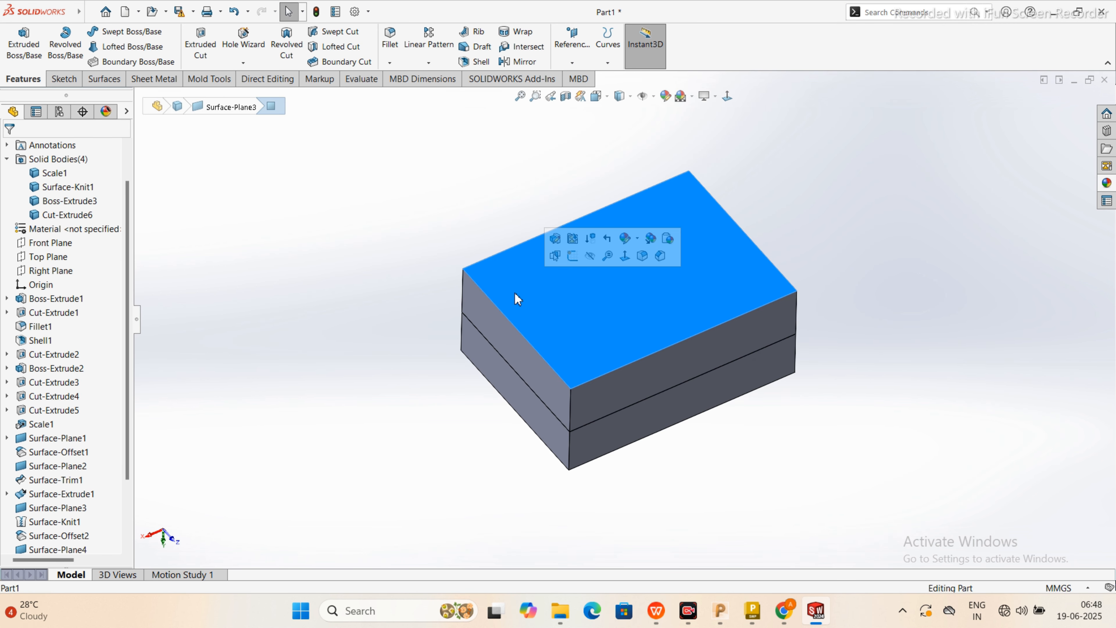
click(562, 262)
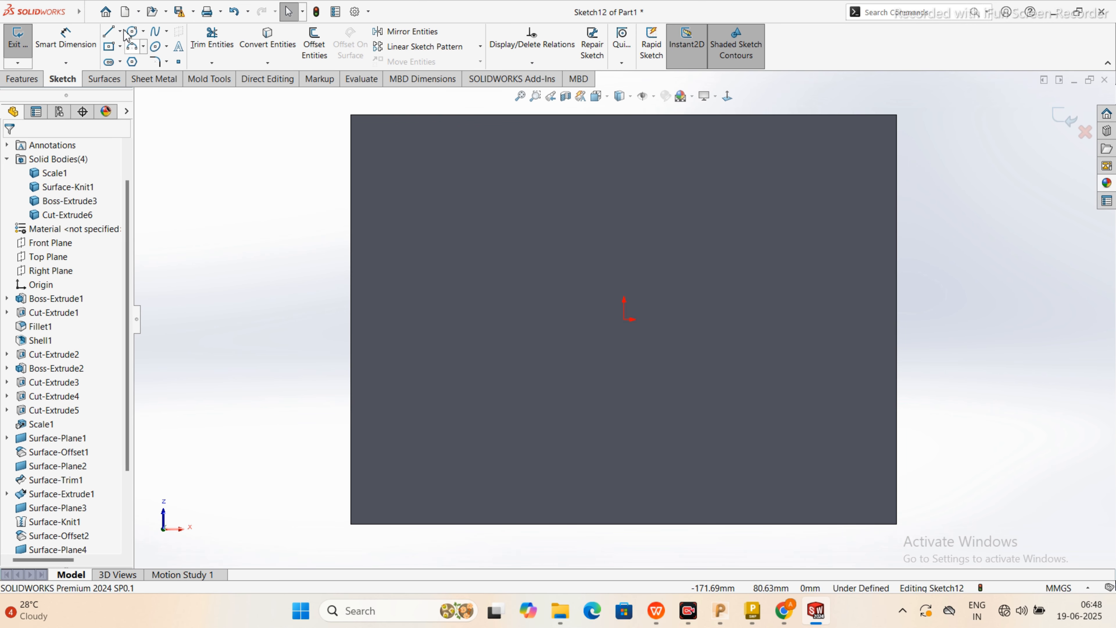
click(135, 32)
click(386, 148)
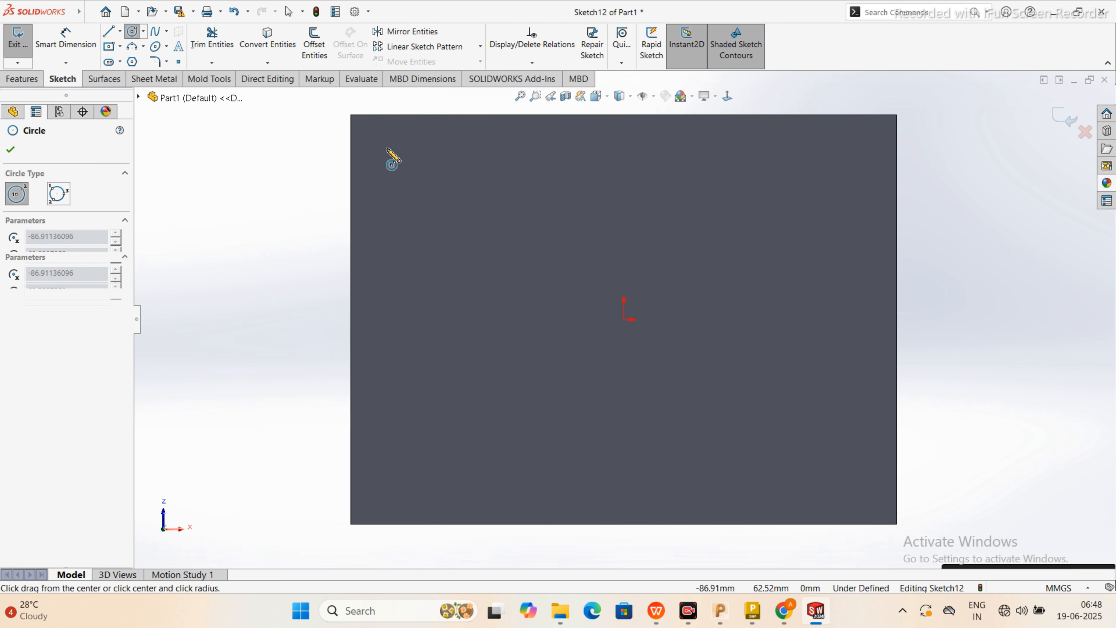
click(377, 167)
Step: Dimension the corner circle's diameter and set it to 25.4 mm
click(66, 39)
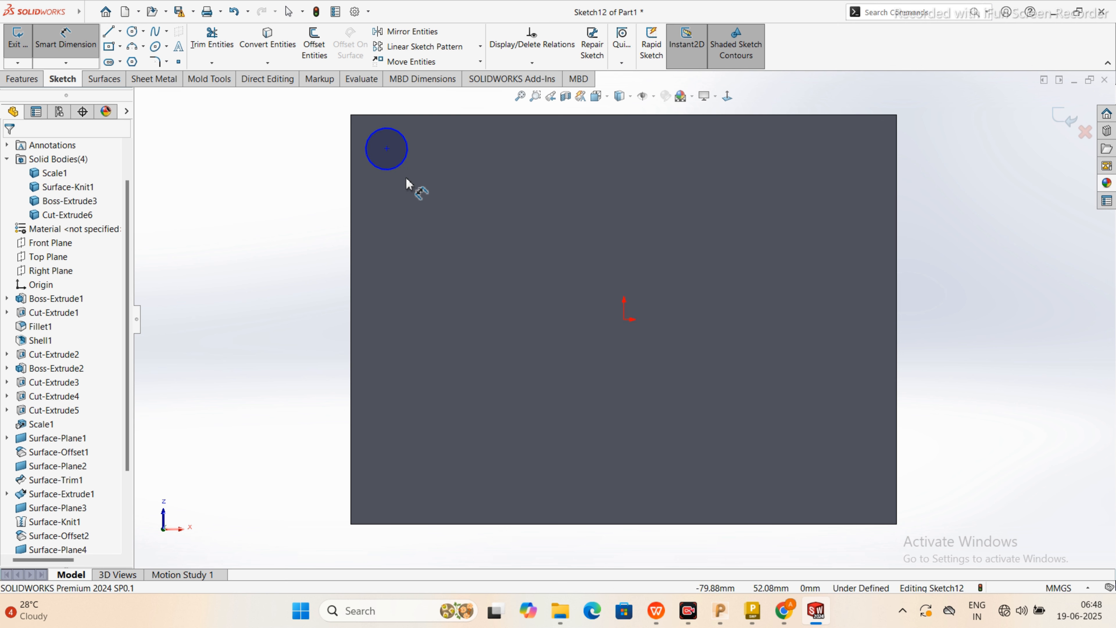
click(397, 175)
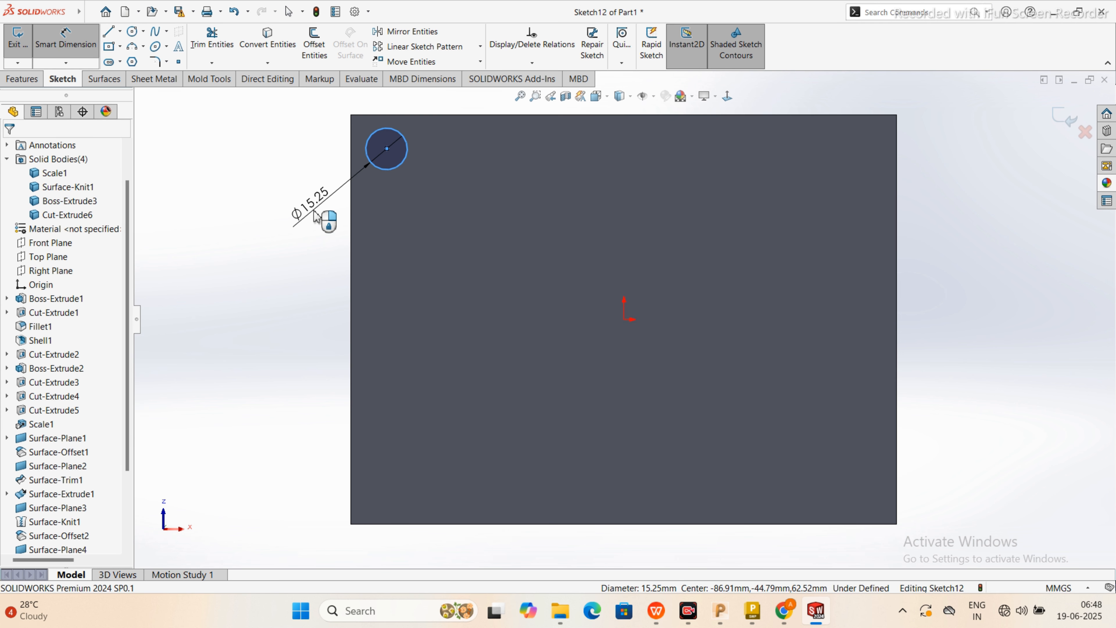
click(314, 211)
text(15.4)
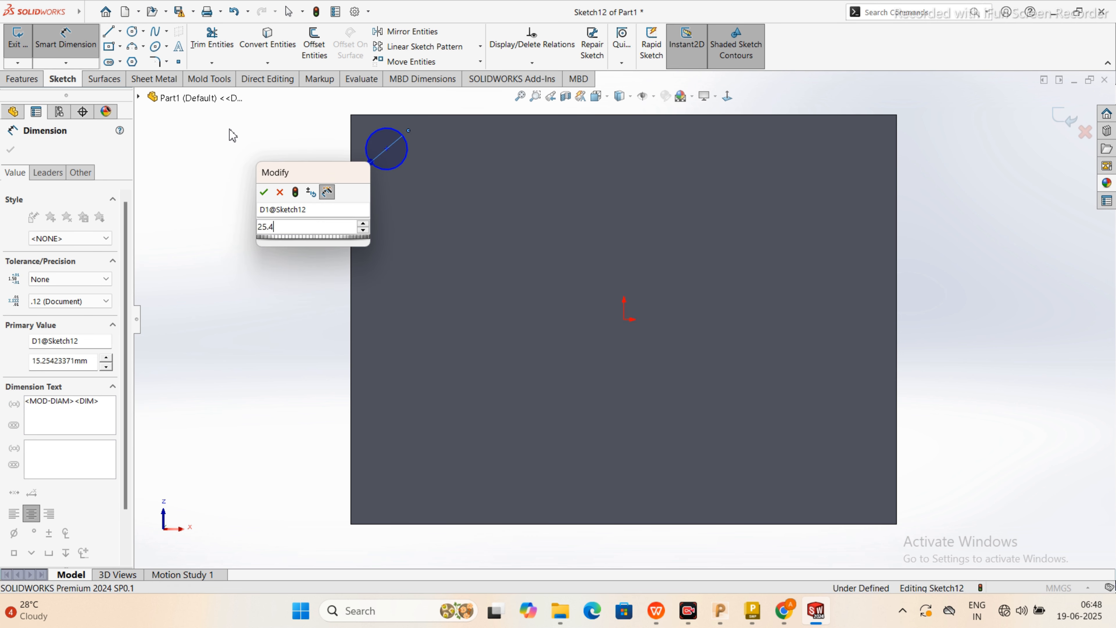
key(Return)
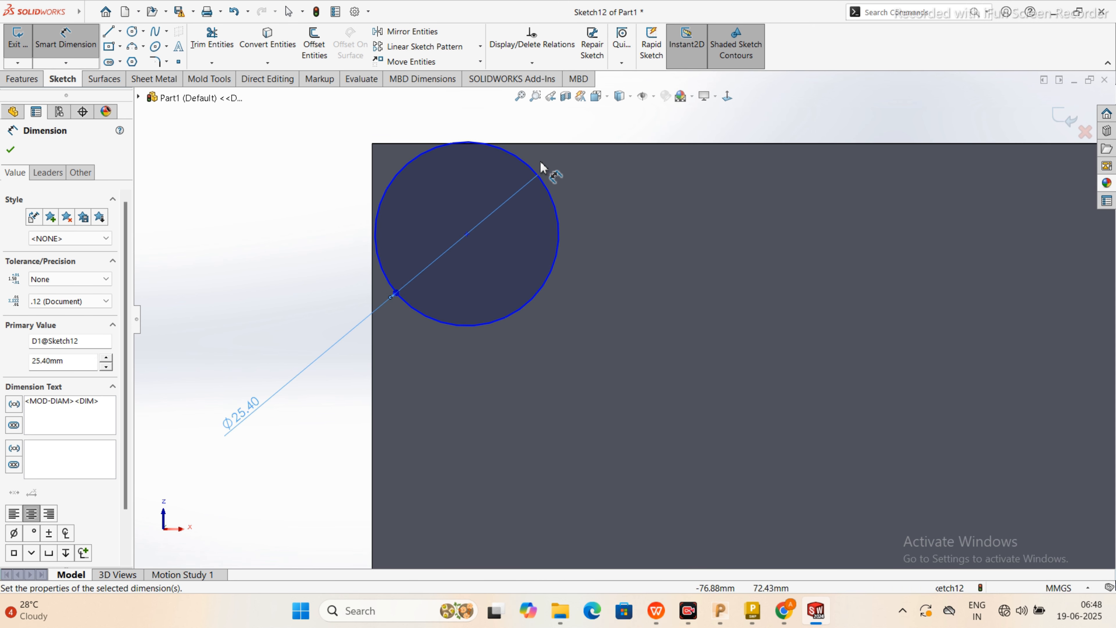
Step: Dimension the corner circle's centre from the block's upper edge and set the distance to 20 mm
click(467, 234)
click(630, 241)
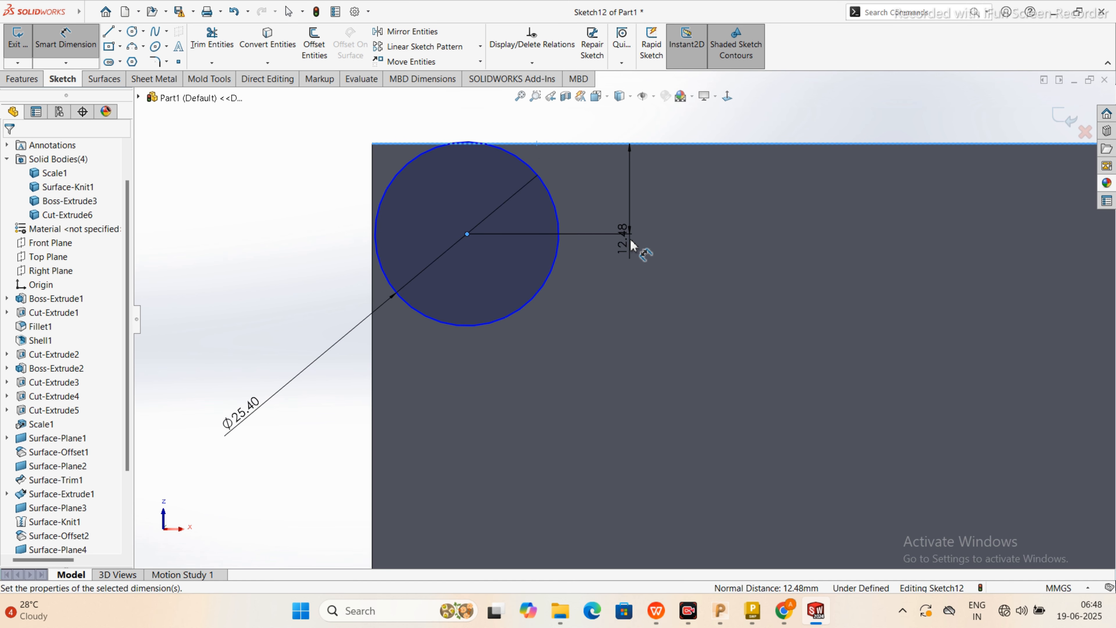
click(631, 240)
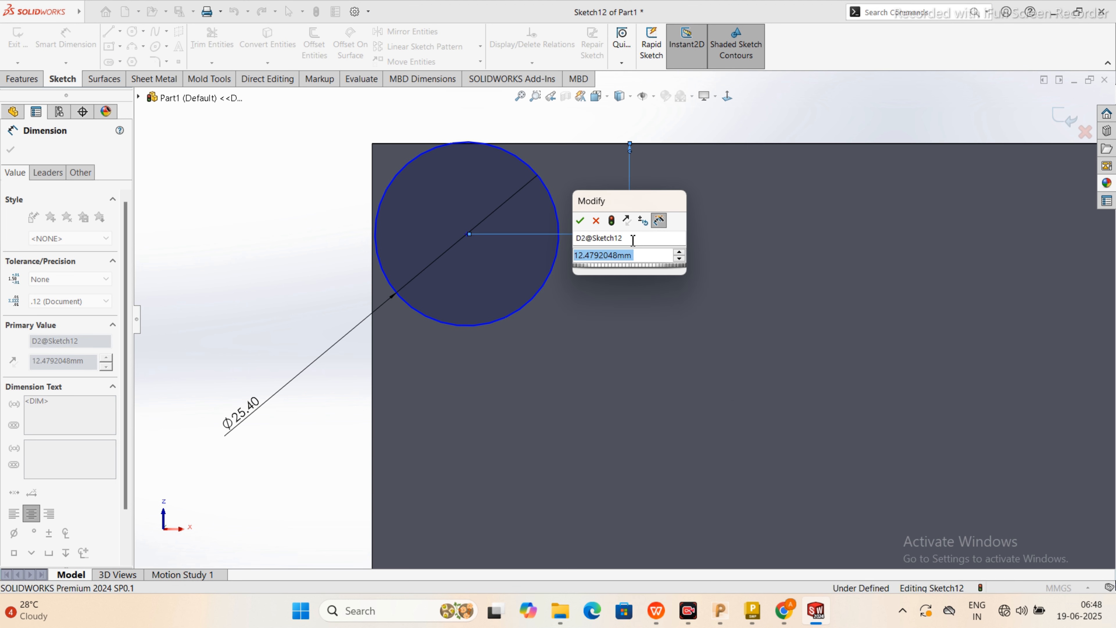
text(15)
key(Return)
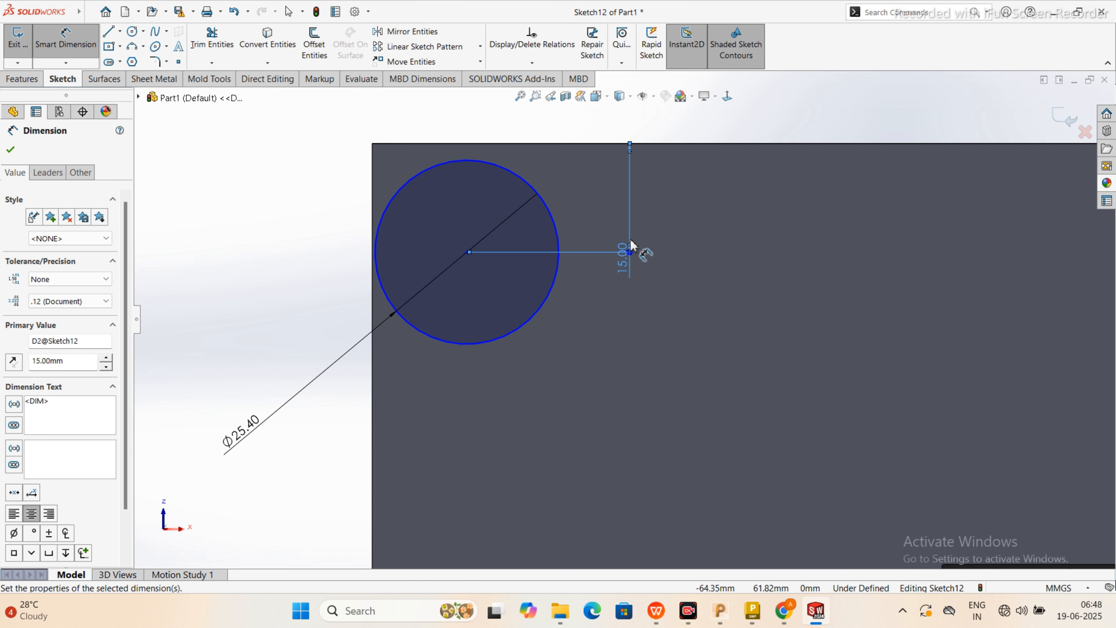
double_click(630, 246)
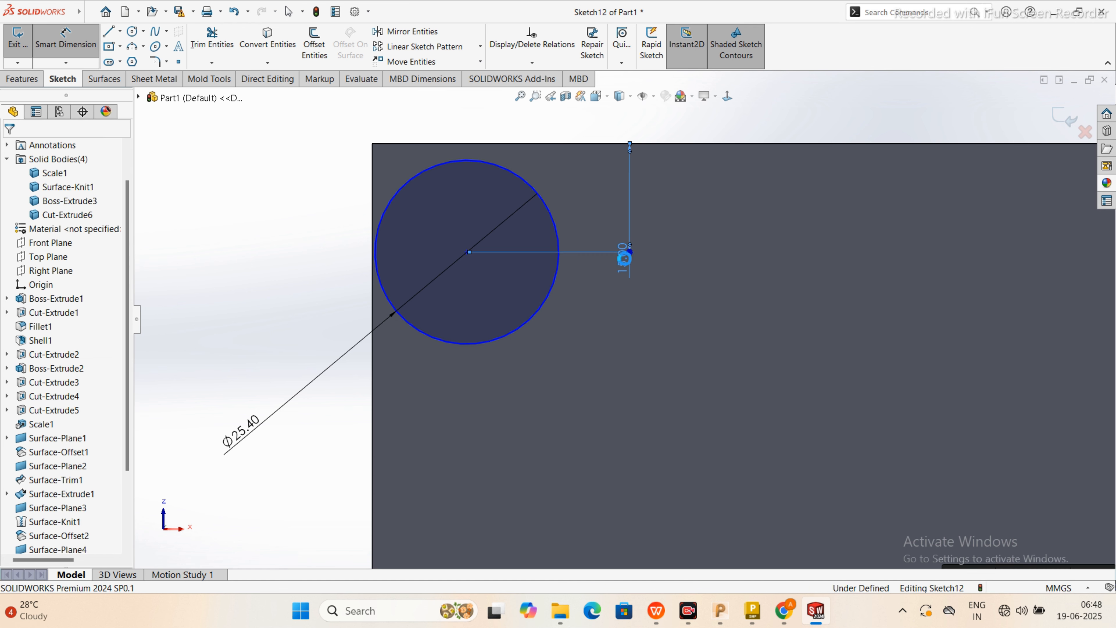
text(20)
key(Return)
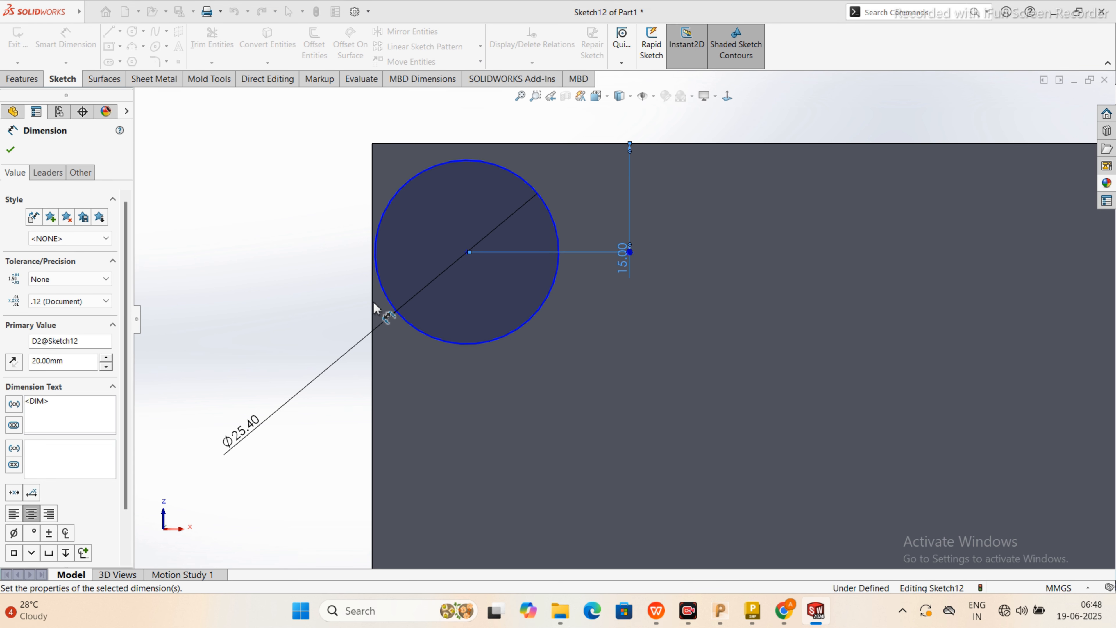
Step: Dimension the circle's centre from the block's adjacent vertical edge and set the distance to 20 mm
click(467, 288)
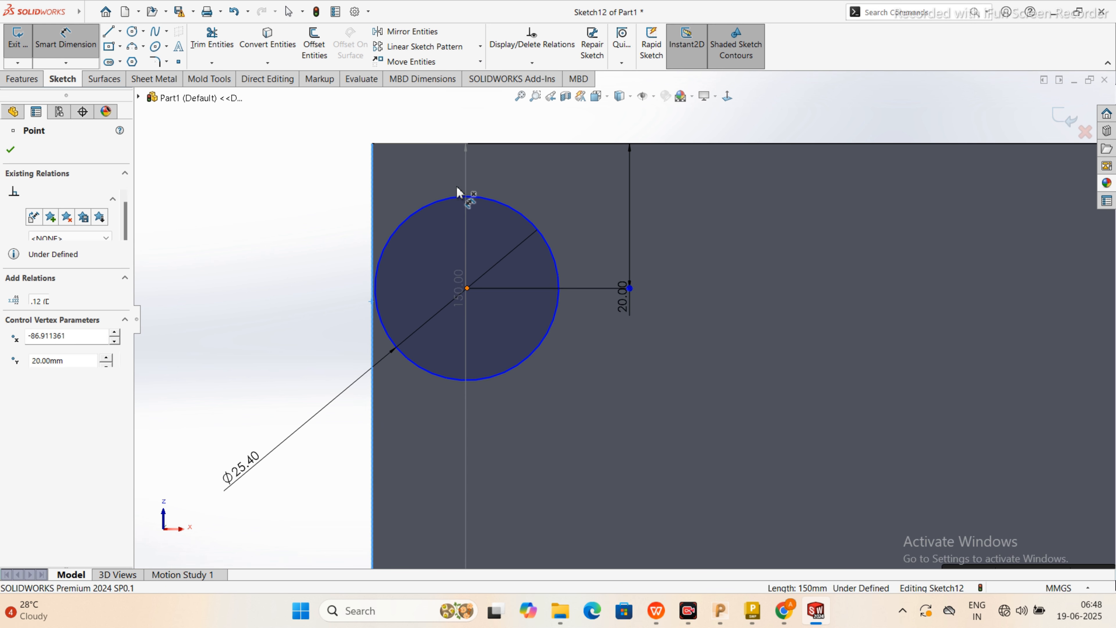
click(457, 180)
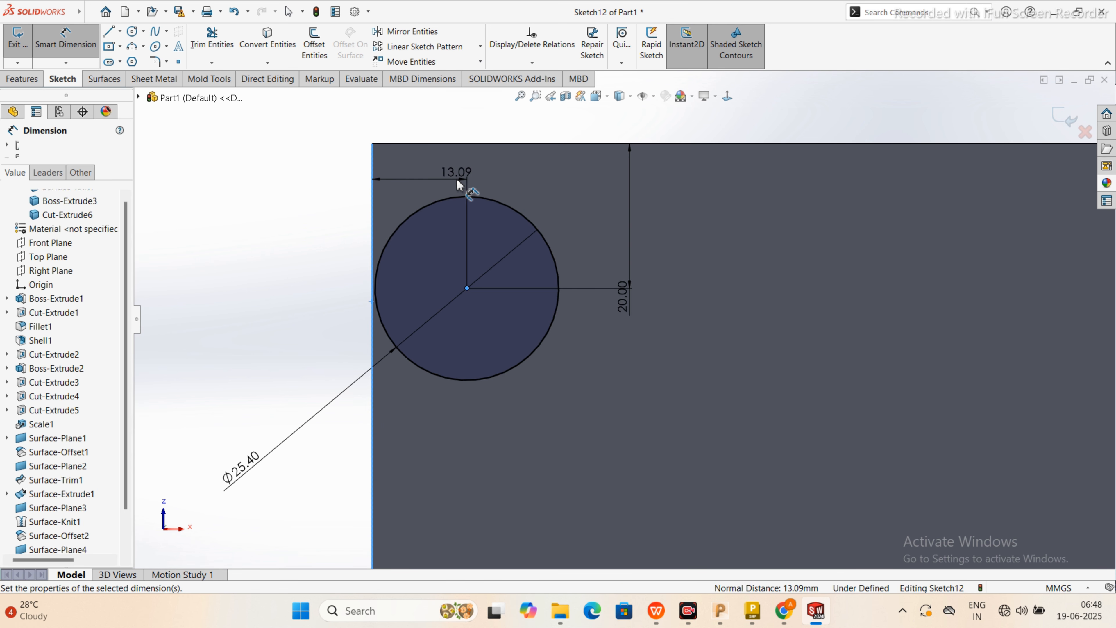
text(20)
key(Return)
scroll(446, 204, up, 5)
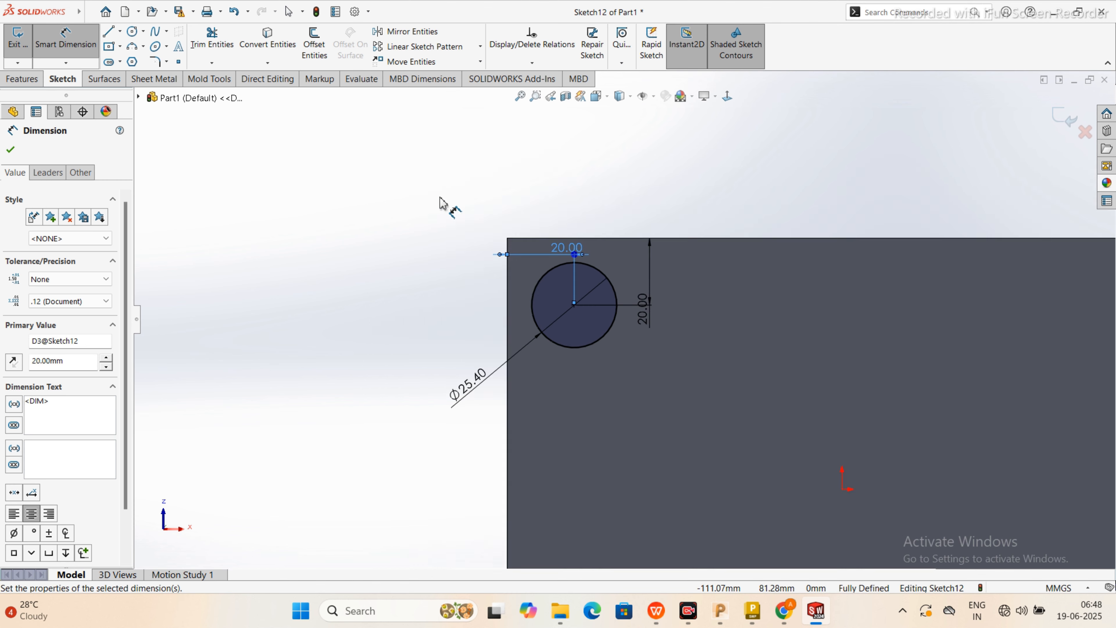
click(393, 298)
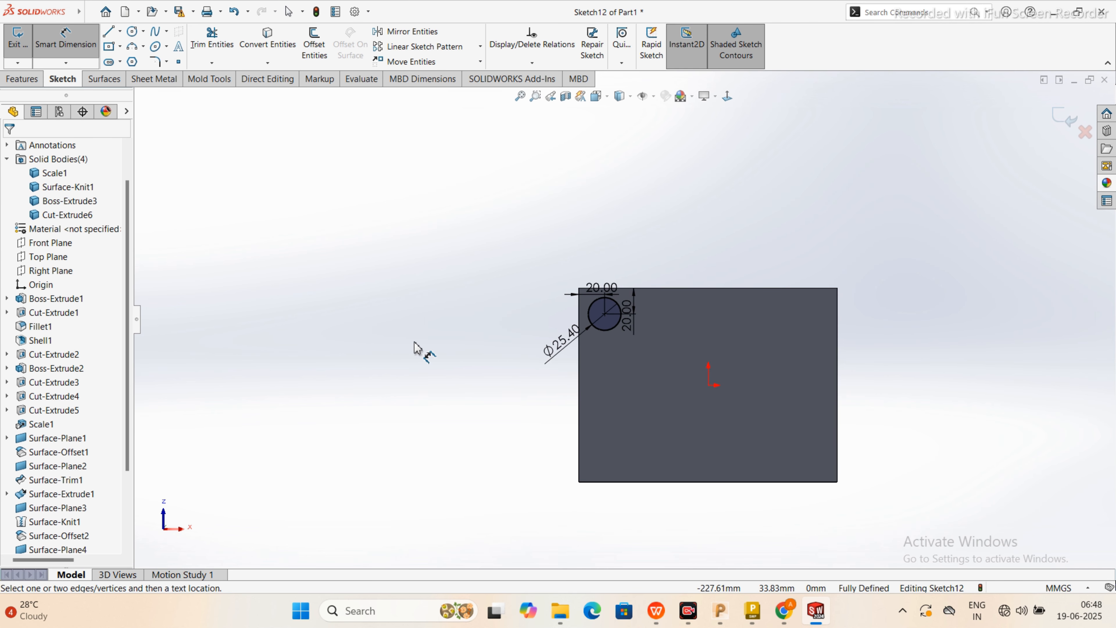
Step: Draw a vertical centerline from the upper edge's midpoint to the origin and a horizontal one from the origin to the right edge
click(119, 31)
click(127, 57)
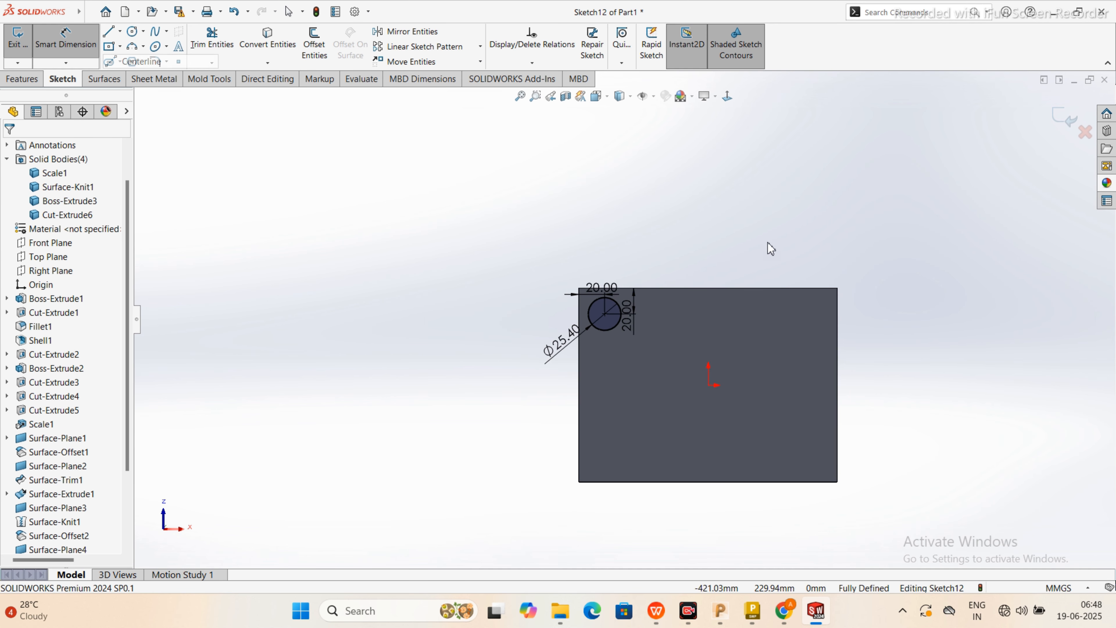
click(708, 288)
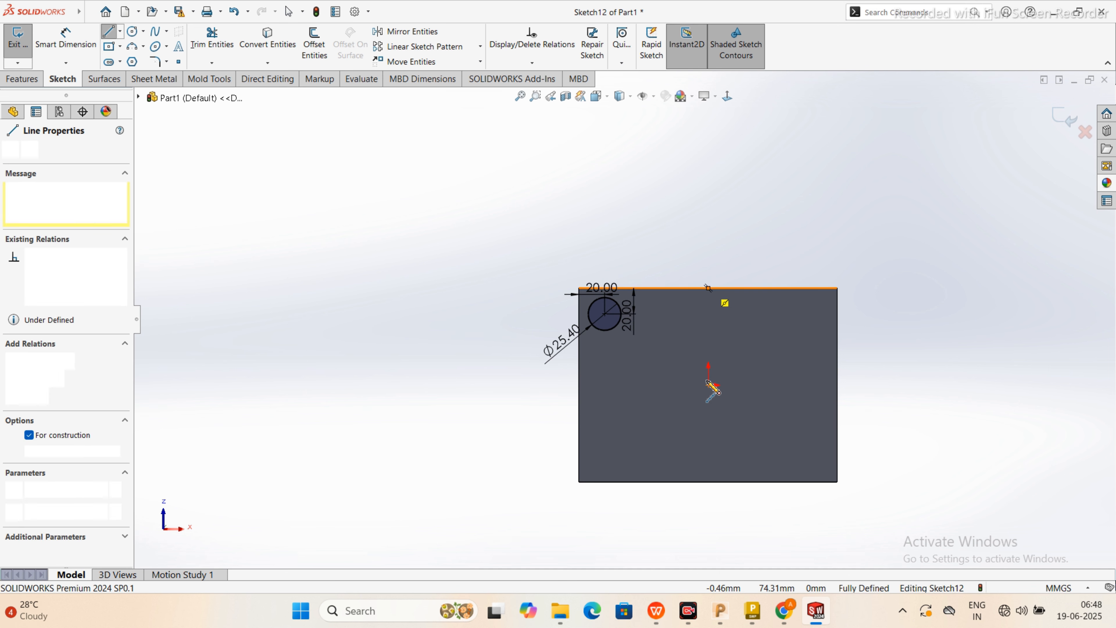
click(708, 385)
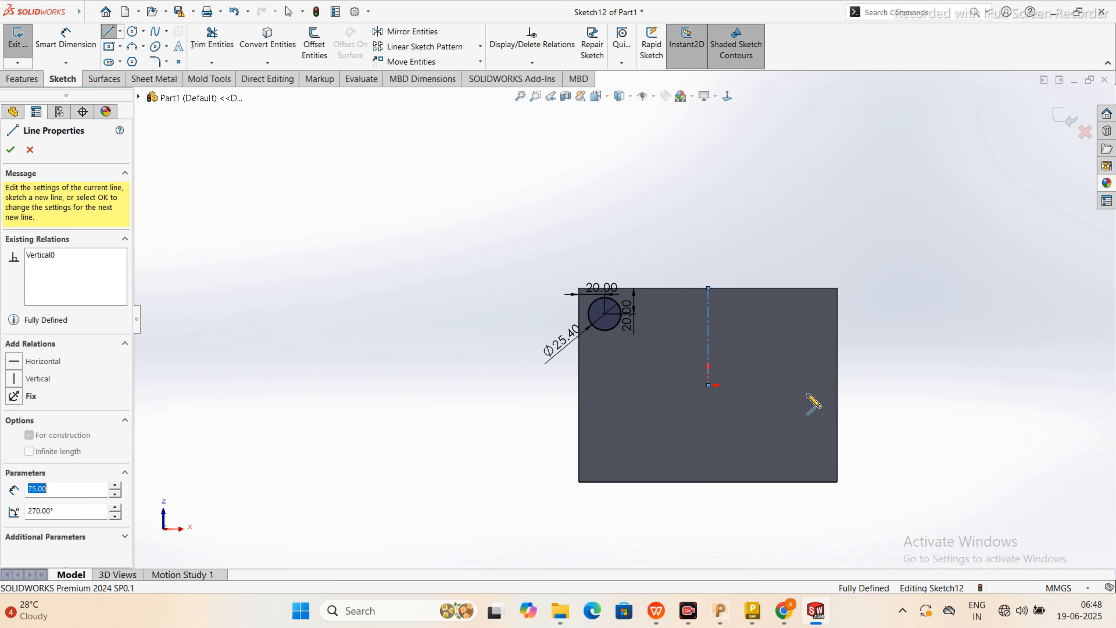
click(837, 385)
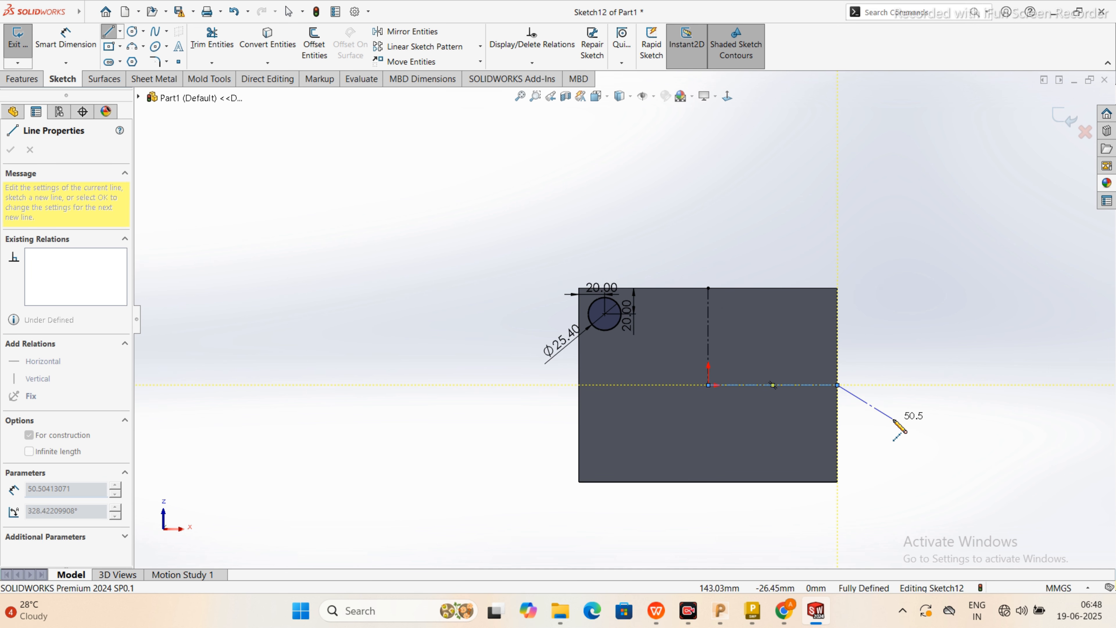
key(Escape)
key(Escape)
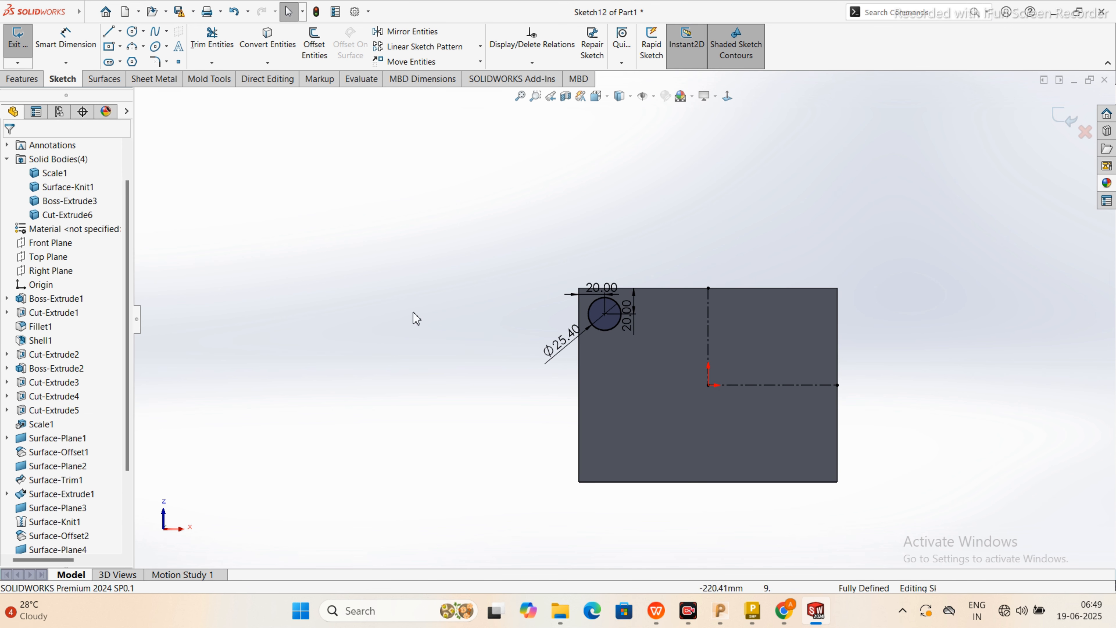
Step: Mirror the corner circle about the horizontal centerline
click(448, 38)
drag(634, 368, 525, 243)
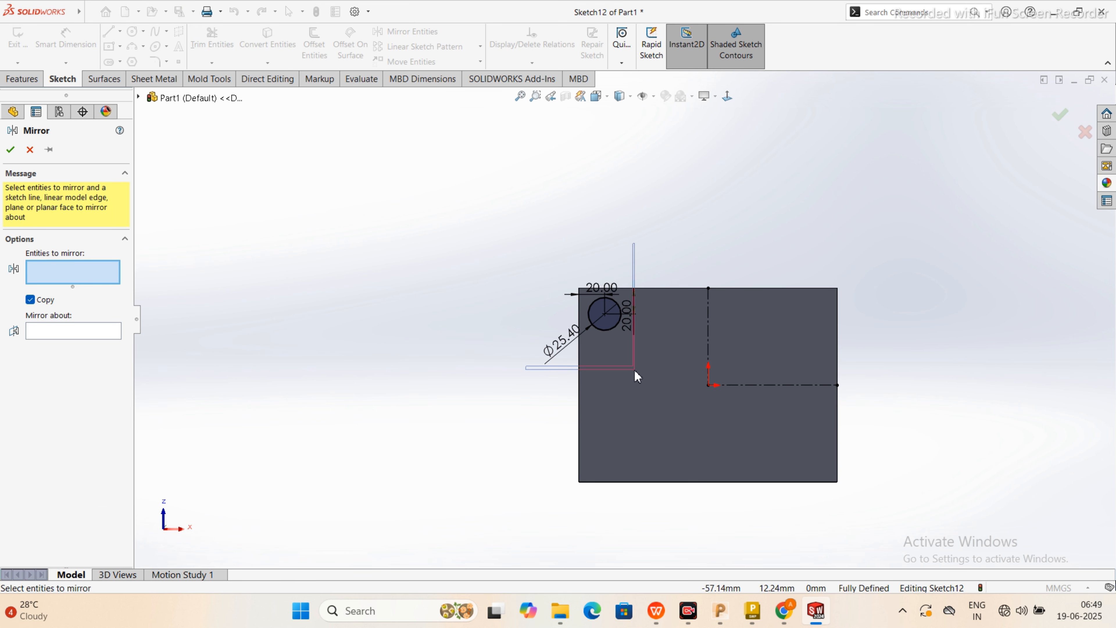
click(61, 336)
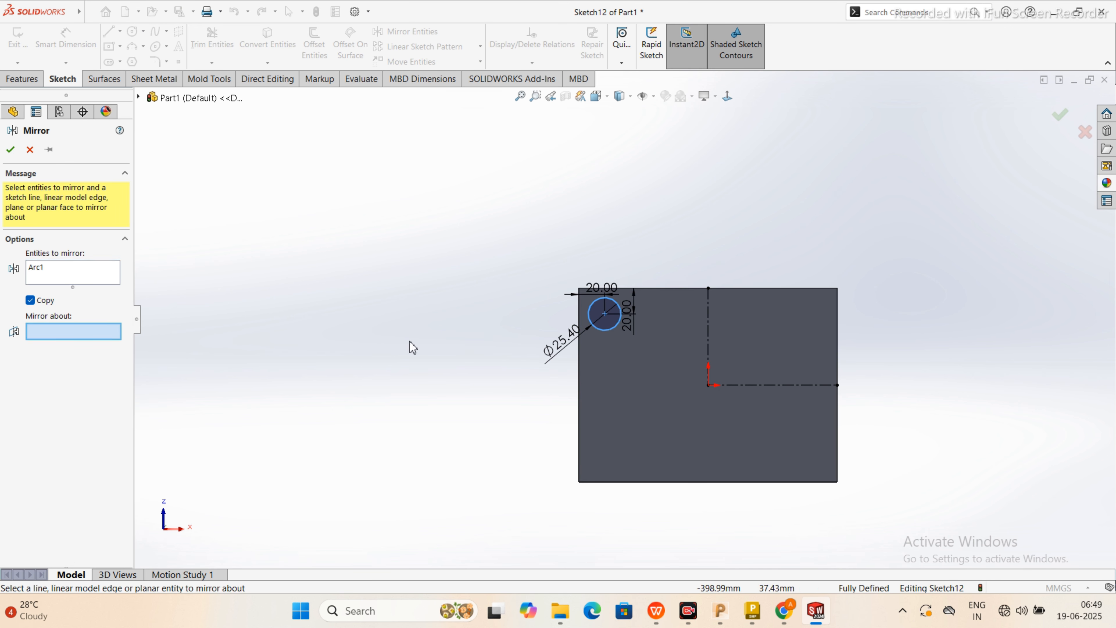
click(776, 385)
click(10, 150)
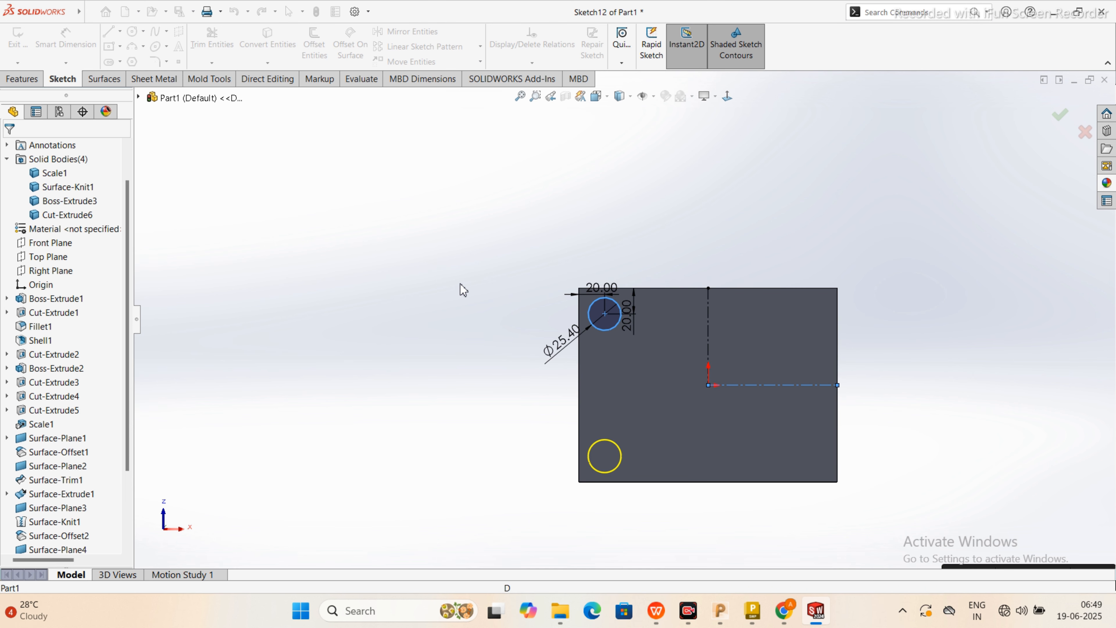
Step: Mirror both circles about the vertical centerline to place one in each corner of the block
click(412, 32)
drag(432, 194, 652, 495)
click(117, 344)
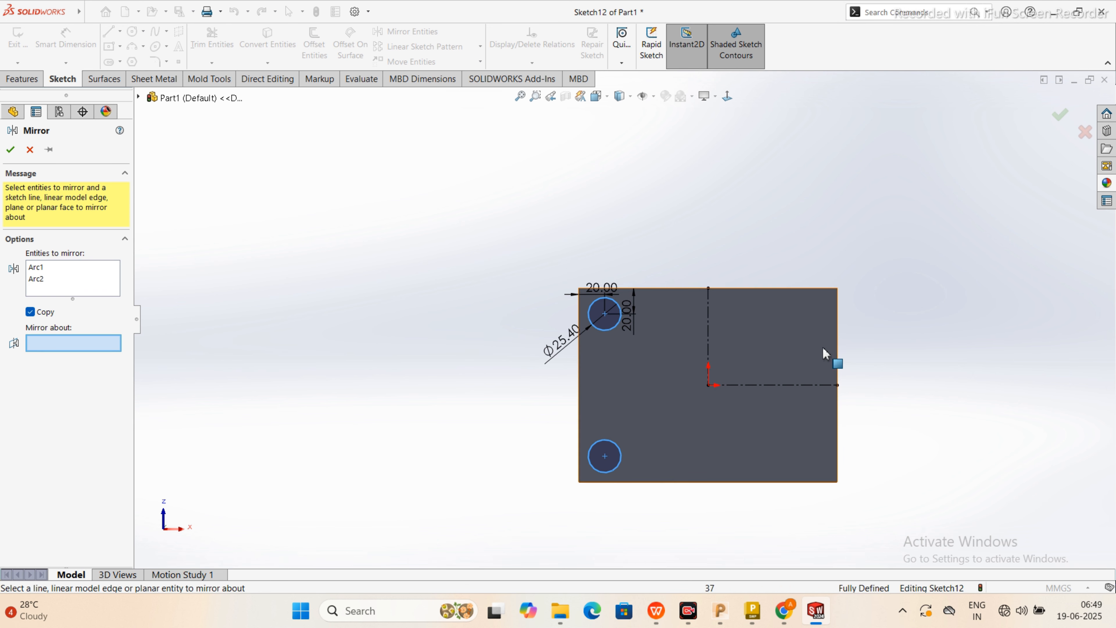
click(709, 320)
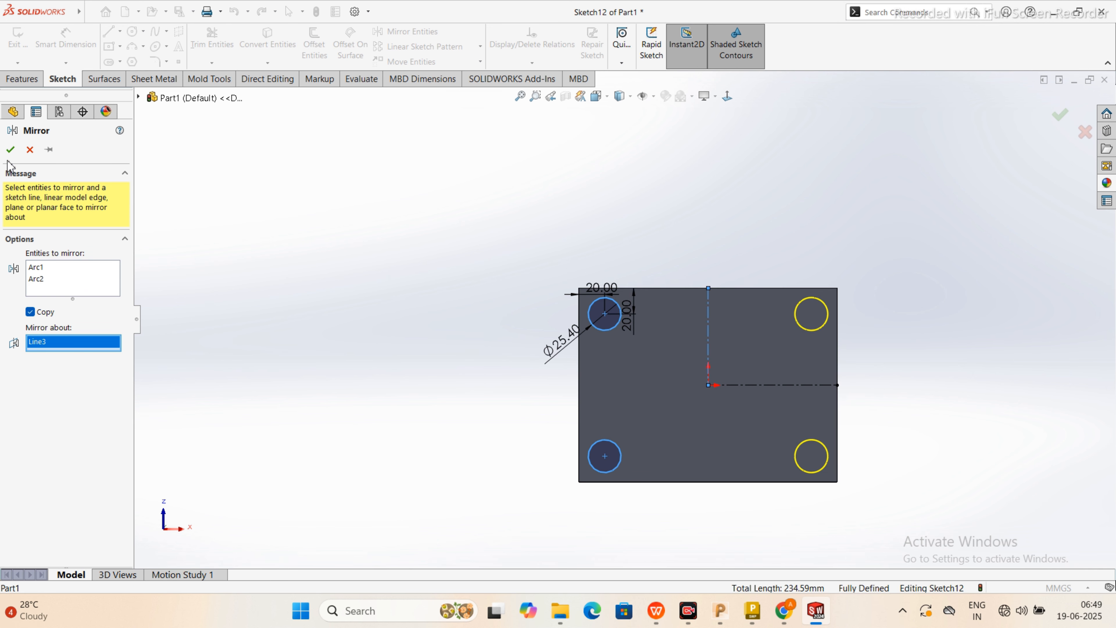
click(10, 149)
Step: Extrude-cut the four corner circles to a blind depth of 140 mm through both mold blocks
middle_drag(319, 309, 438, 275)
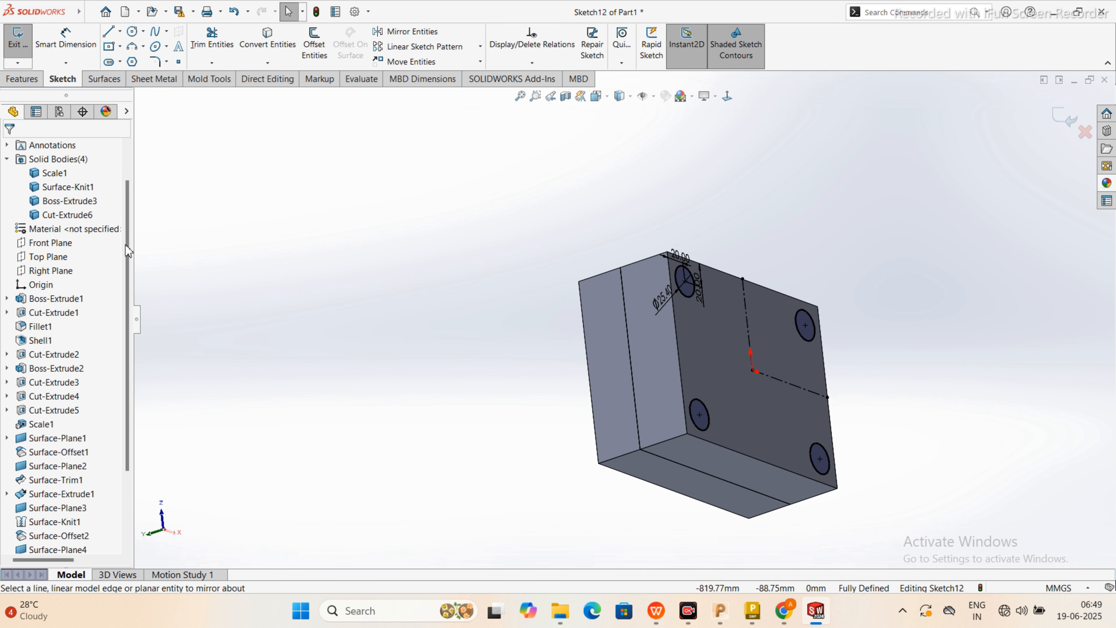
click(22, 79)
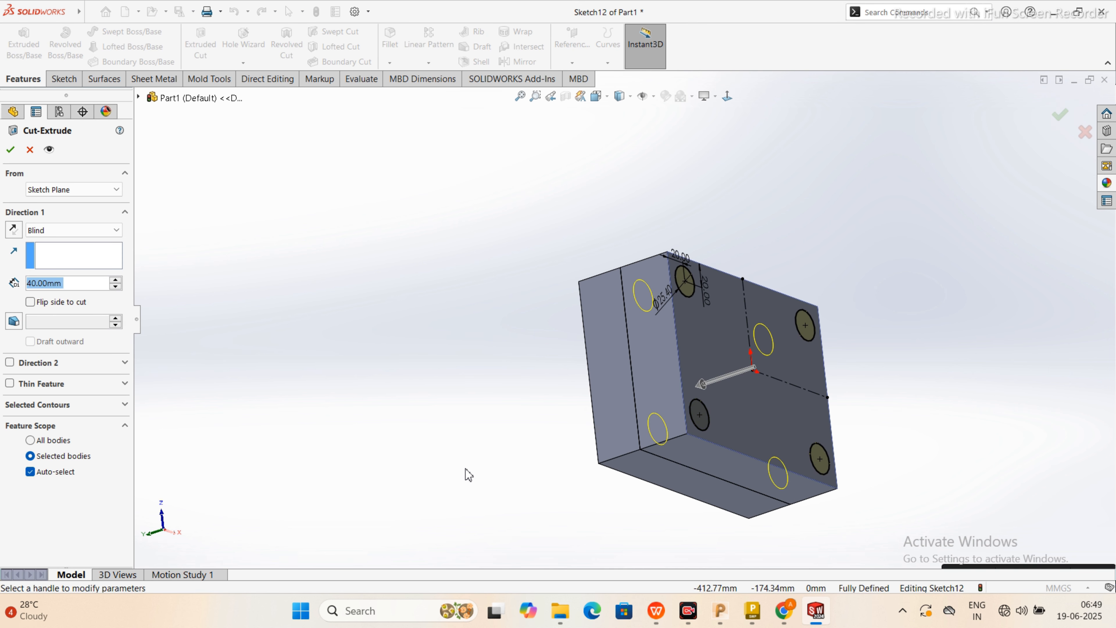
click(115, 281)
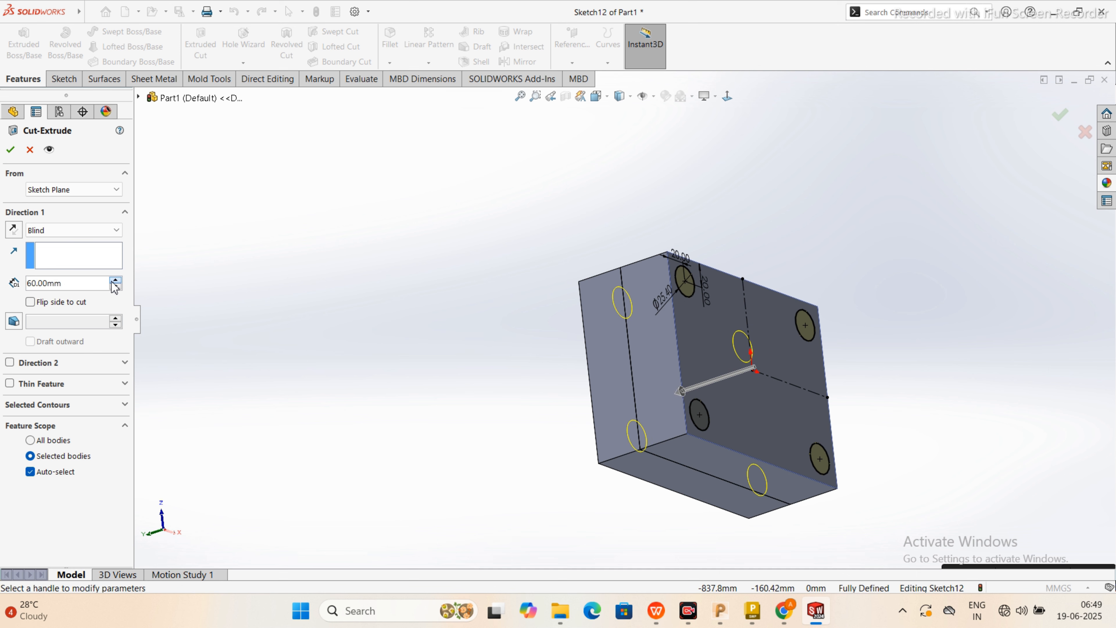
click(11, 149)
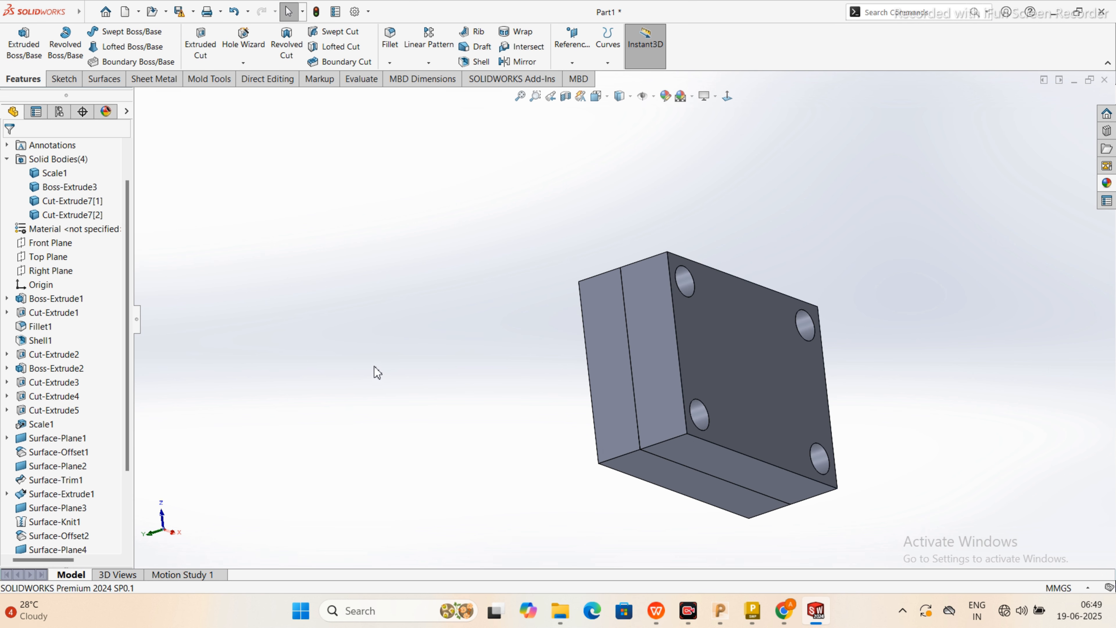
Step: Hide the cavity block and start a sketch on the core block's outer face
mouse_move(377, 372)
middle_down()
mouse_move(514, 334)
mouse_move(399, 371)
mouse_move(730, 379)
mouse_move(600, 372)
mouse_move(740, 349)
mouse_move(731, 390)
middle_up()
click(702, 379)
key(Tab)
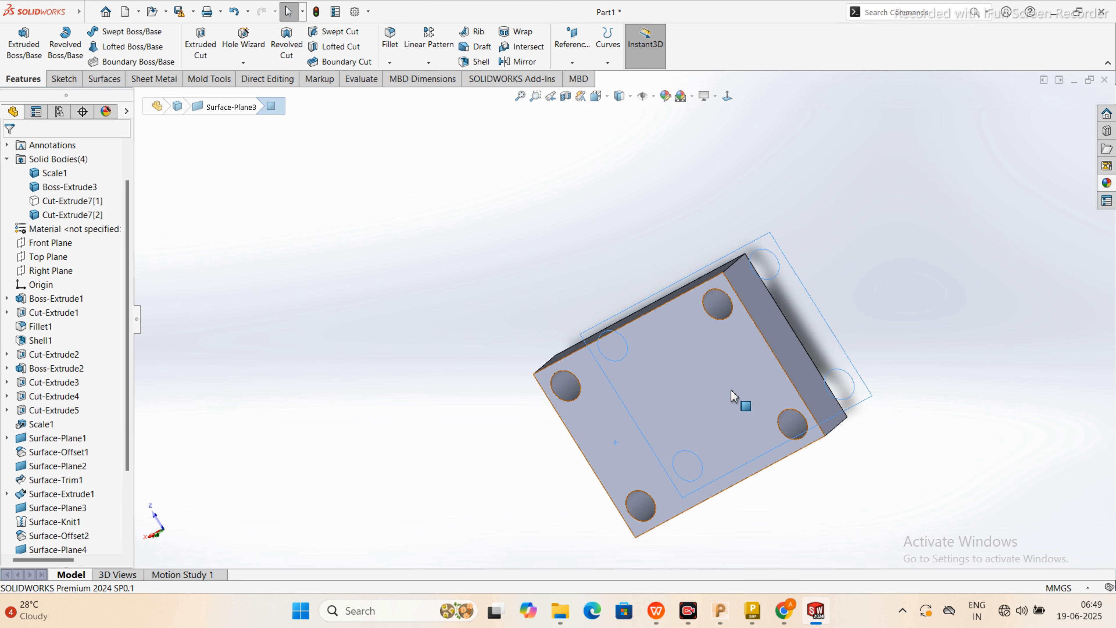
click(732, 391)
click(781, 355)
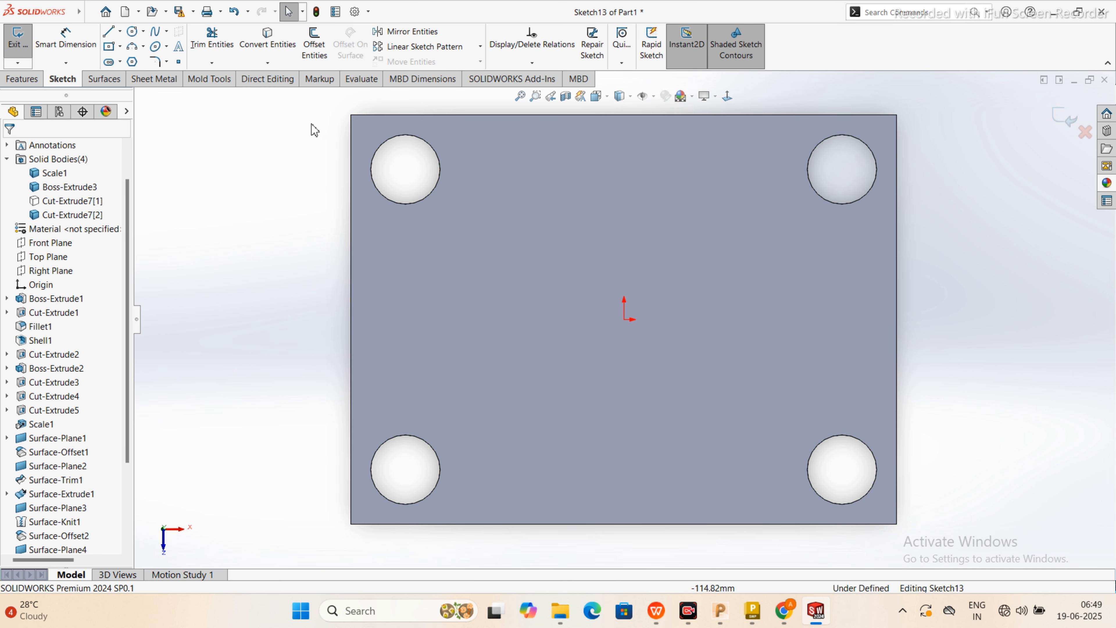
Step: Offset the edges of all four corner holes outward by 1.5 mm on the core block's outer face
click(313, 44)
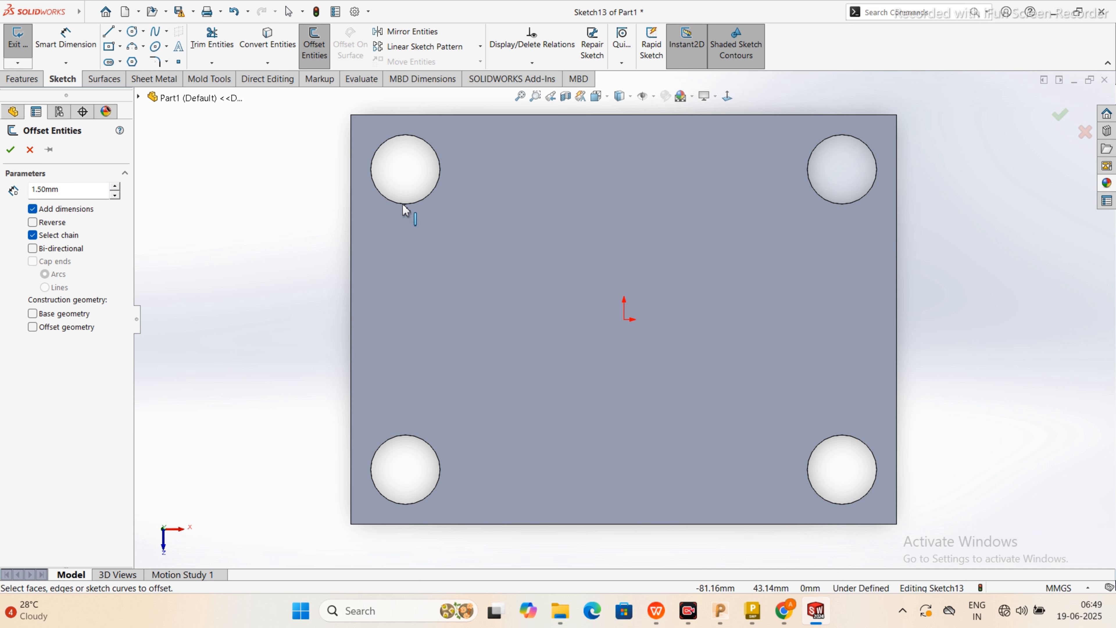
click(410, 209)
click(417, 212)
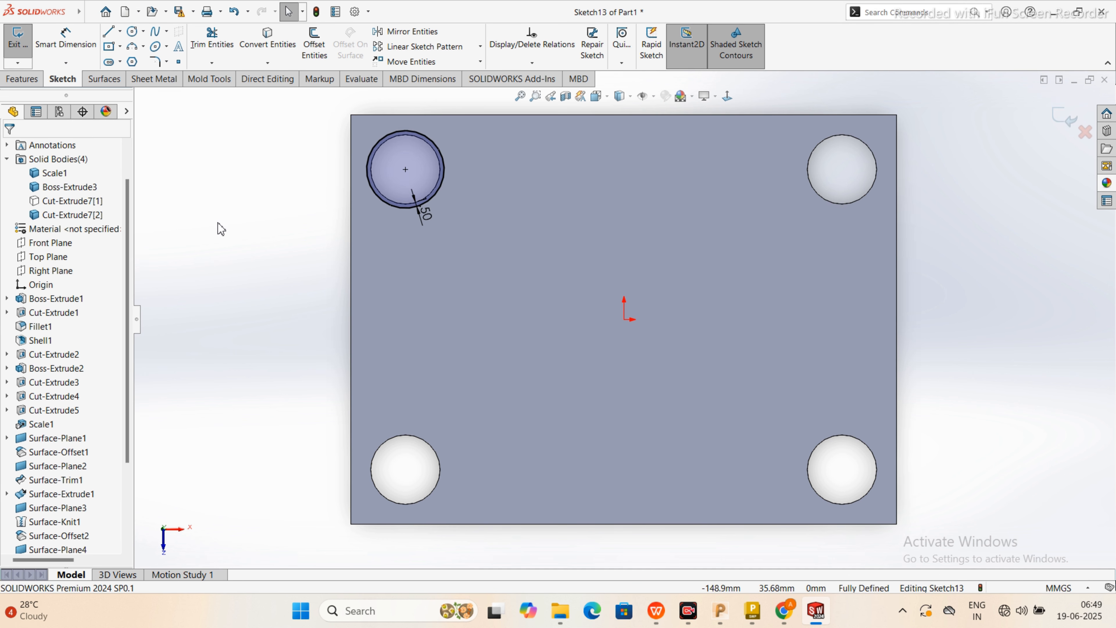
key(Return)
click(424, 440)
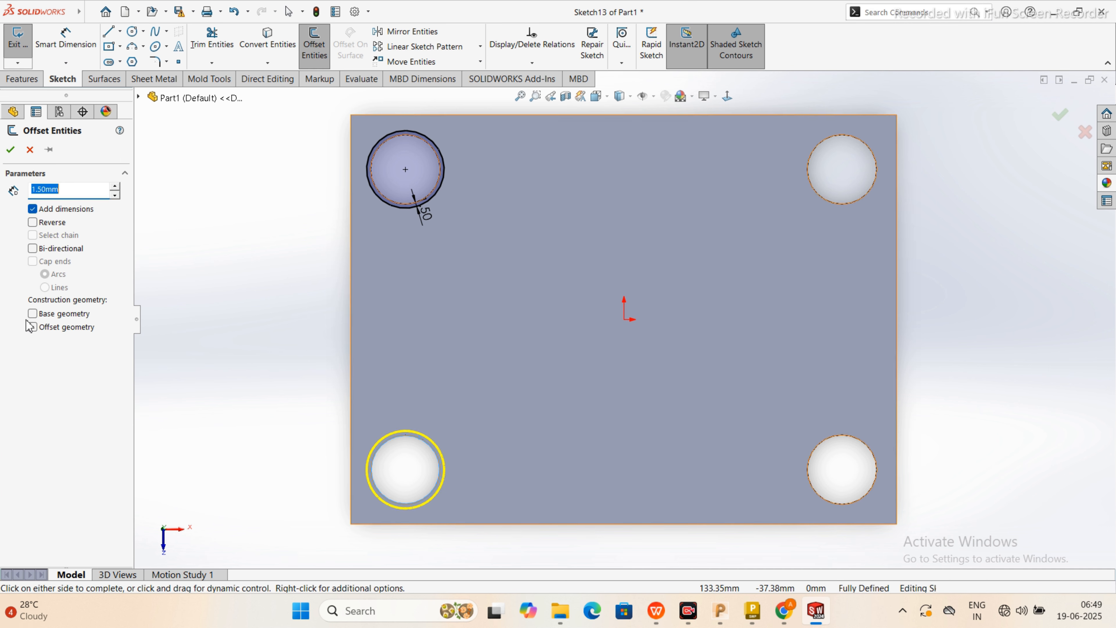
click(9, 153)
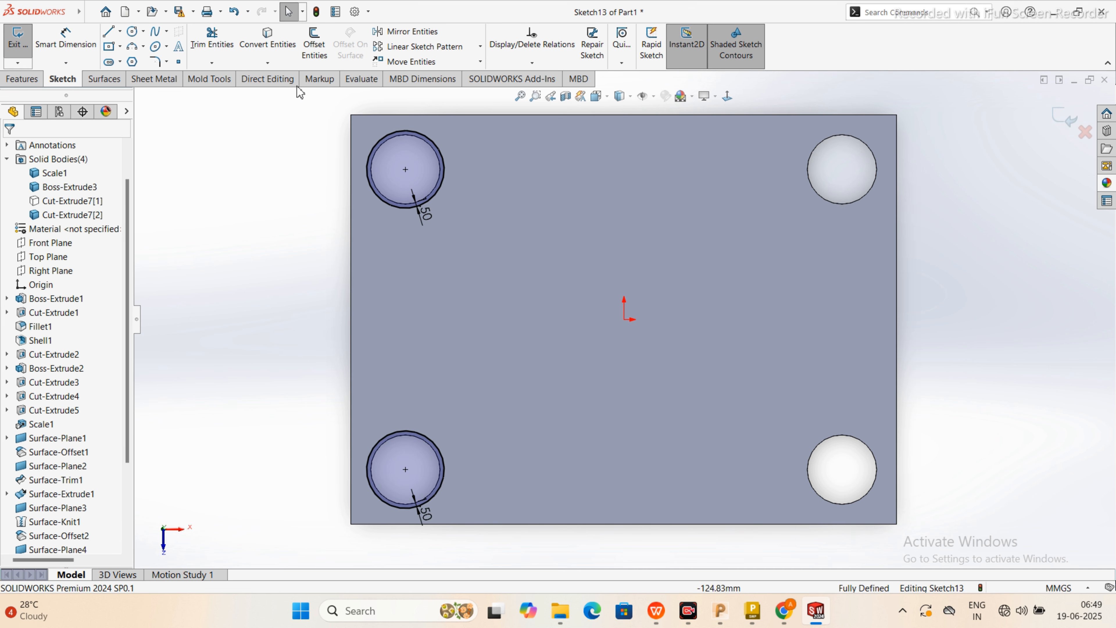
click(314, 44)
click(809, 175)
click(10, 150)
click(314, 43)
click(809, 476)
click(10, 150)
Step: Extrude-cut the four offset circles to a blind depth of 6 mm into the core block
middle_drag(660, 379, 615, 317)
click(22, 80)
click(201, 44)
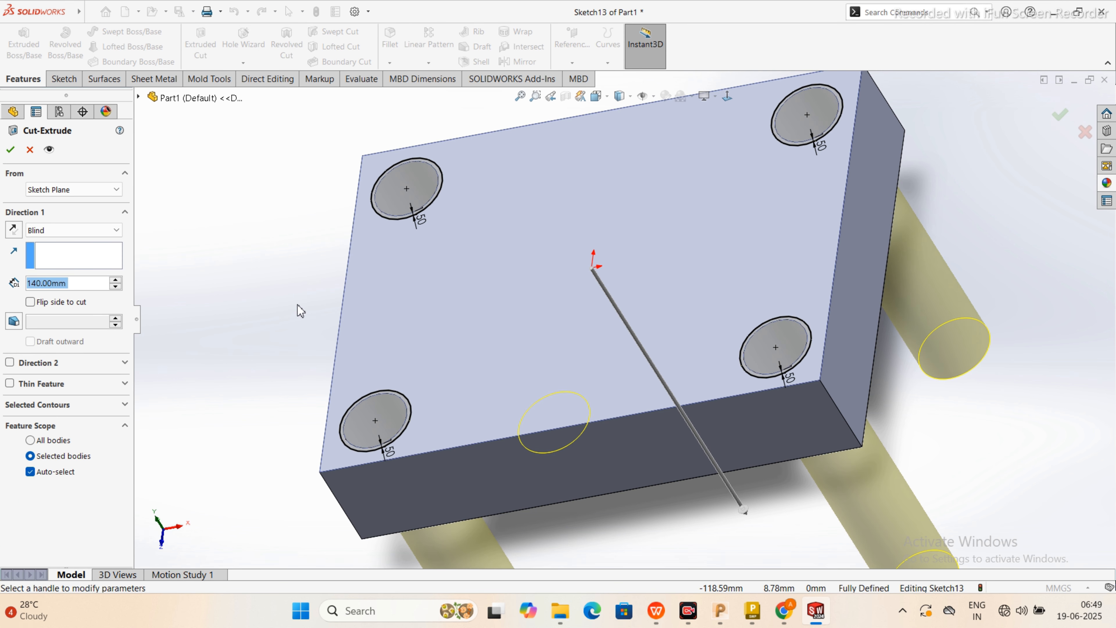
text(6)
key(Return)
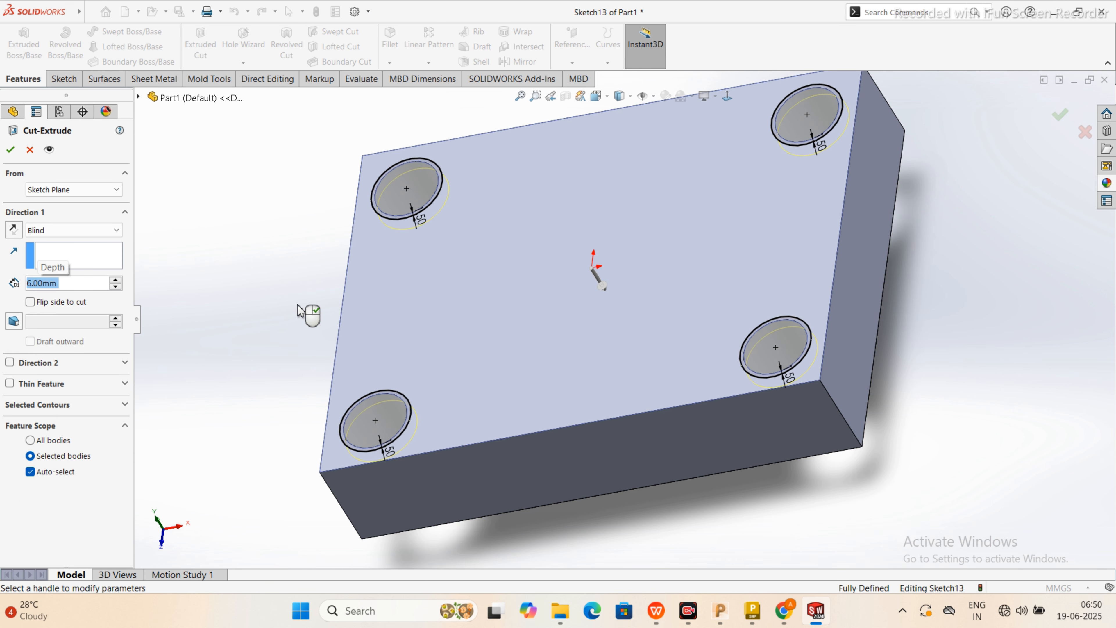
click(11, 150)
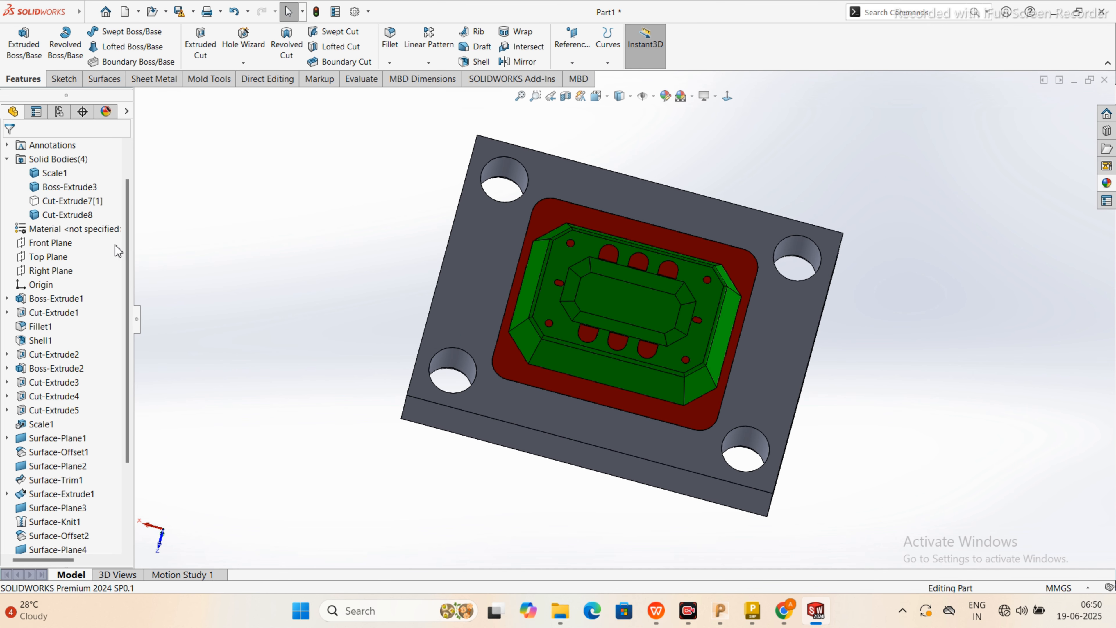
Step: Show the Cut-Extrude7[1] cavity block and hide the Cut-Extrude8 core block
click(81, 202)
click(91, 186)
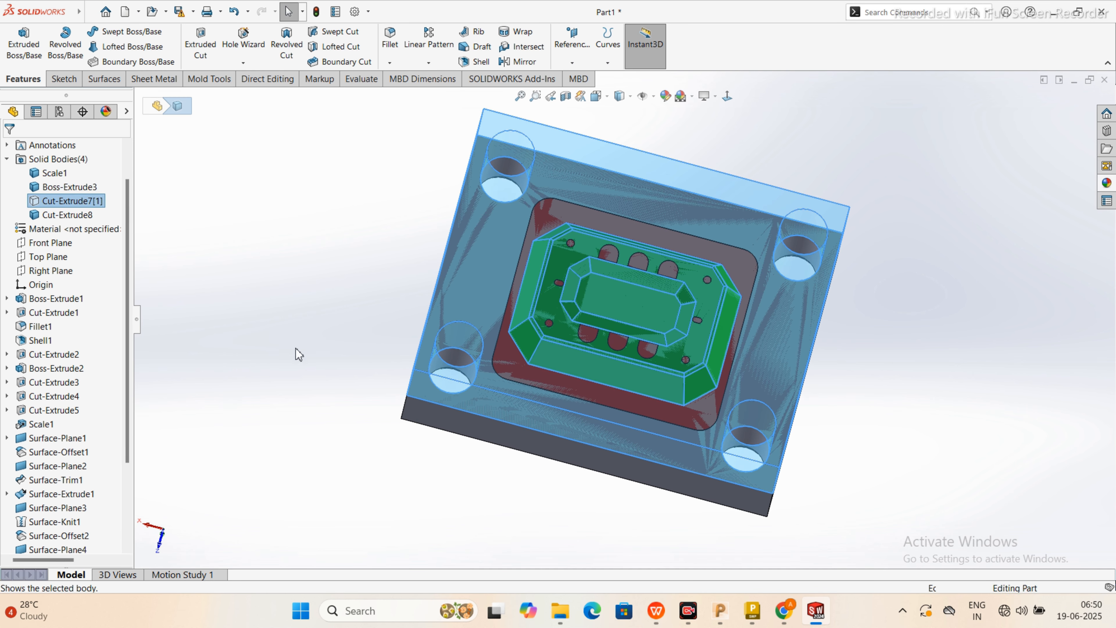
right_click(67, 215)
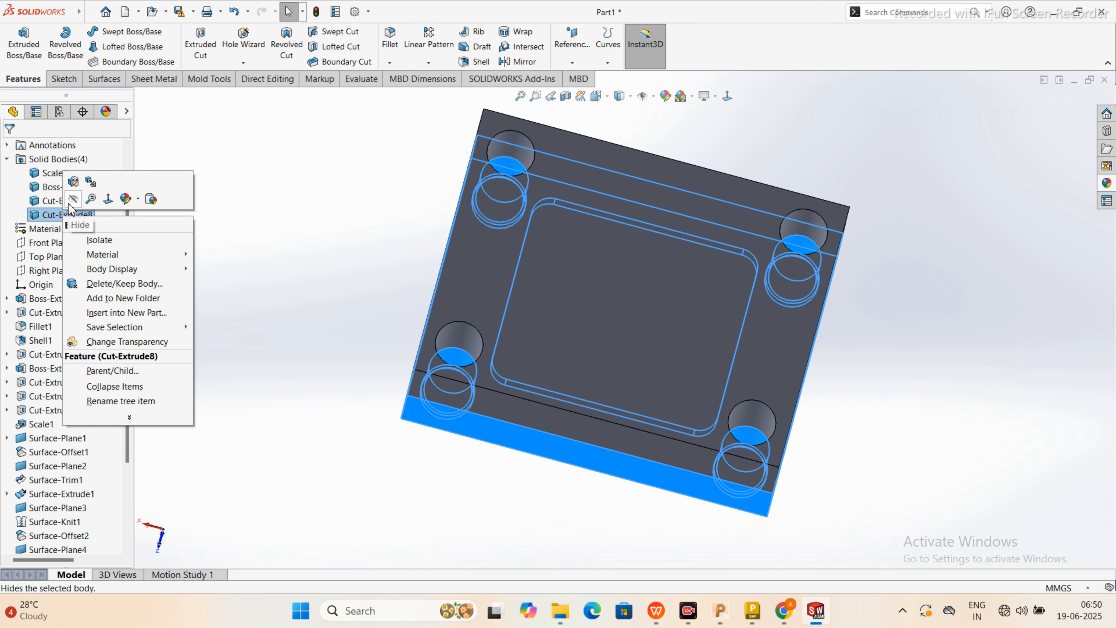
click(91, 181)
Step: Start a sketch on the cavity block's face around the red core and offset the four corner hole edges outward by 1.5 mm
middle_drag(272, 313, 418, 253)
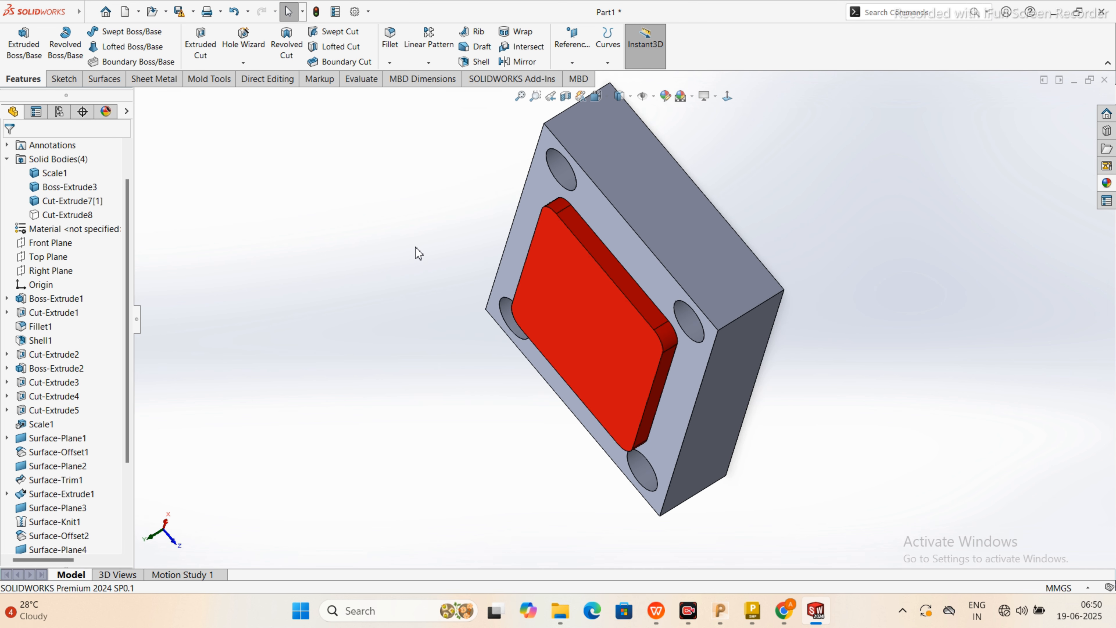
click(524, 224)
click(565, 185)
click(314, 43)
click(439, 175)
click(10, 149)
click(315, 44)
click(808, 176)
click(10, 150)
click(10, 152)
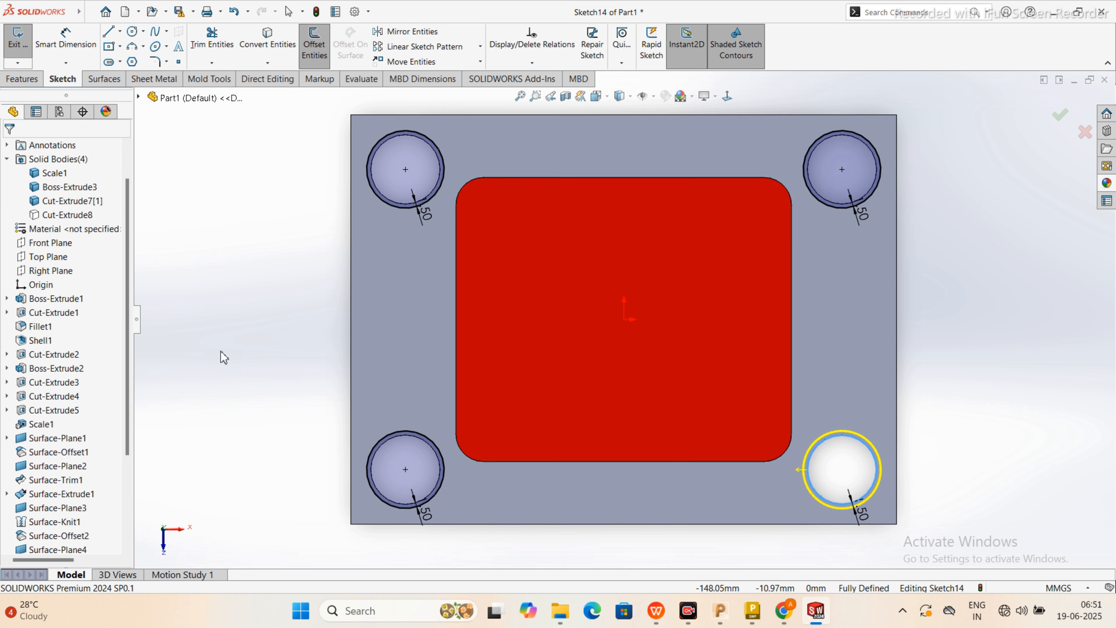
Step: Extrude-cut the cavity block's four offset circles with a blind depth of 5.5 mm
middle_drag(224, 354, 224, 266)
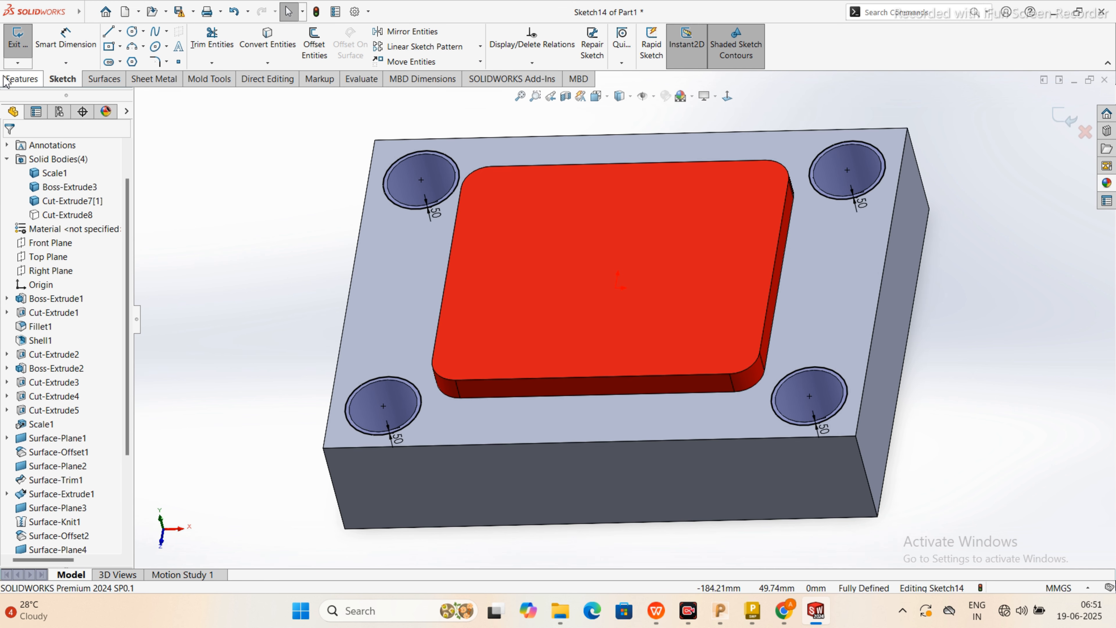
click(22, 79)
click(200, 44)
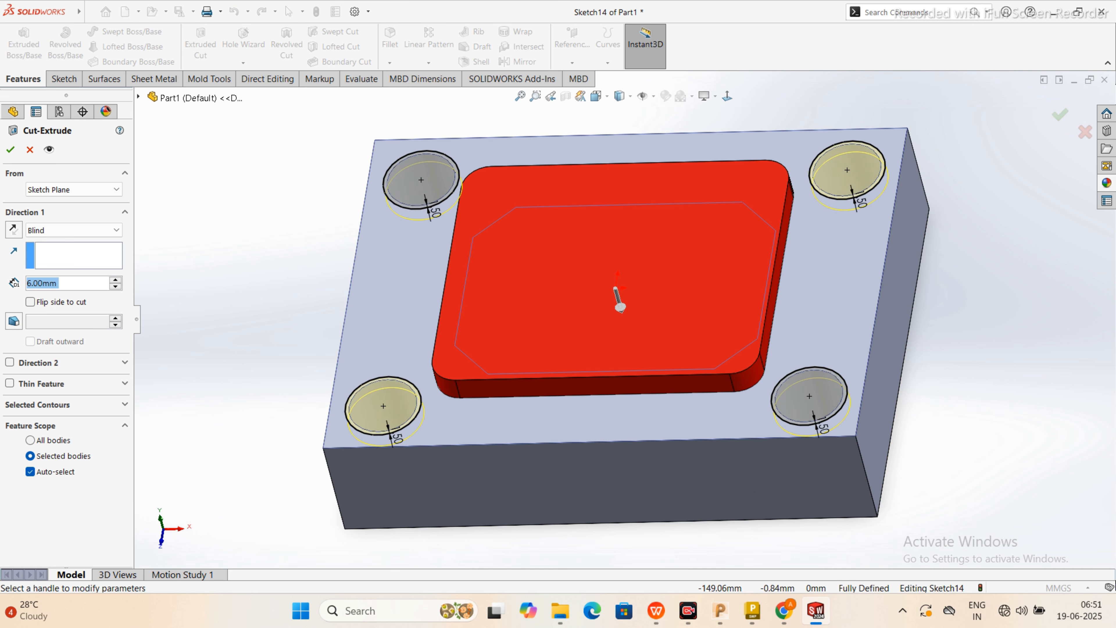
text(5.5)
key(Return)
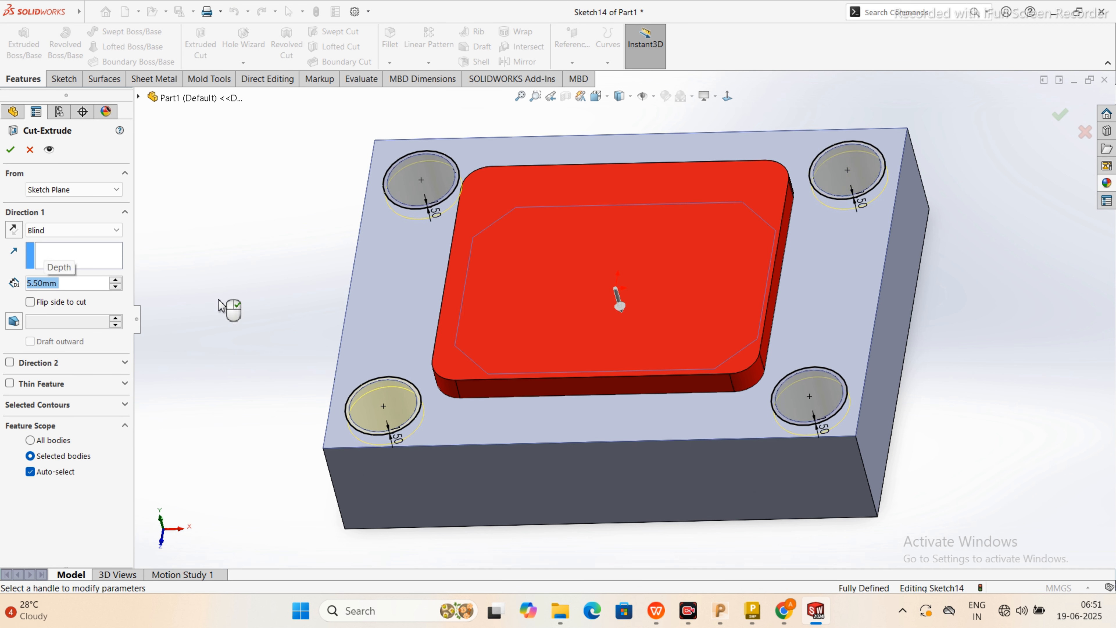